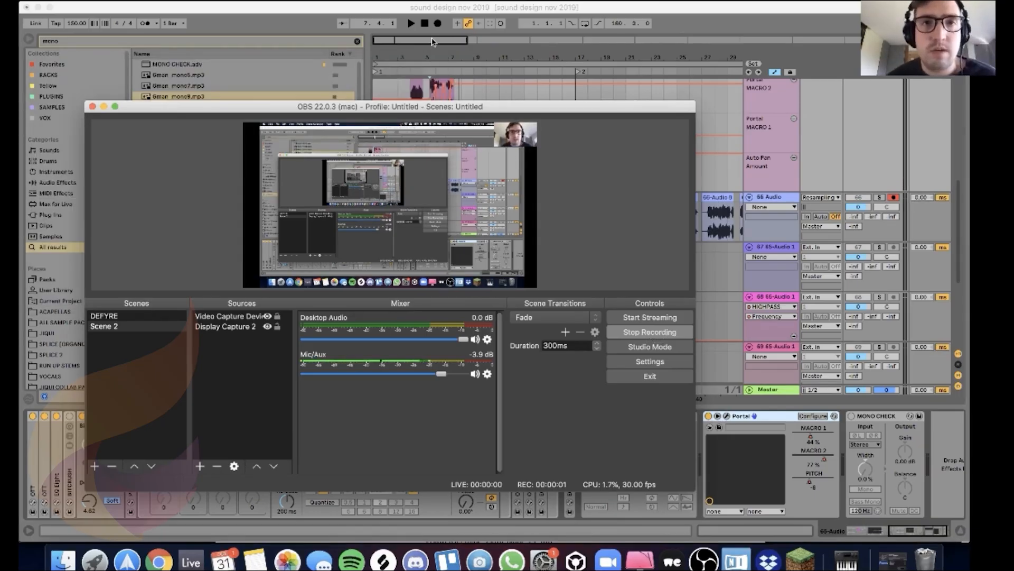
Step: Examine the automated glitch clips and automation lanes on the 65 Audio track in the arrangement
left_click(433, 41)
scroll(650, 235, "up", 2)
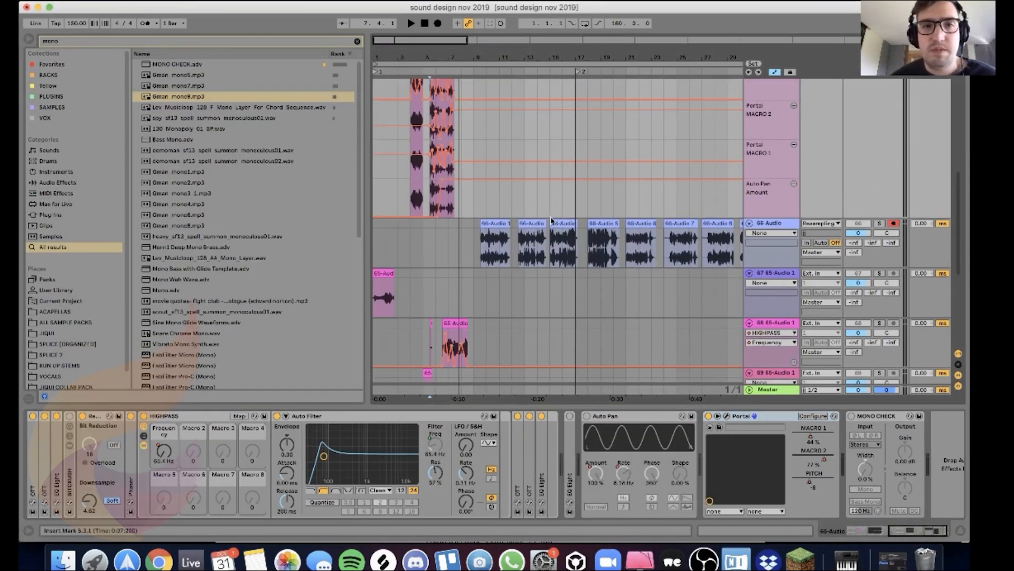
scroll(573, 228, "up", 5)
scroll(573, 227, "up", 4)
scroll(543, 207, "down", 2)
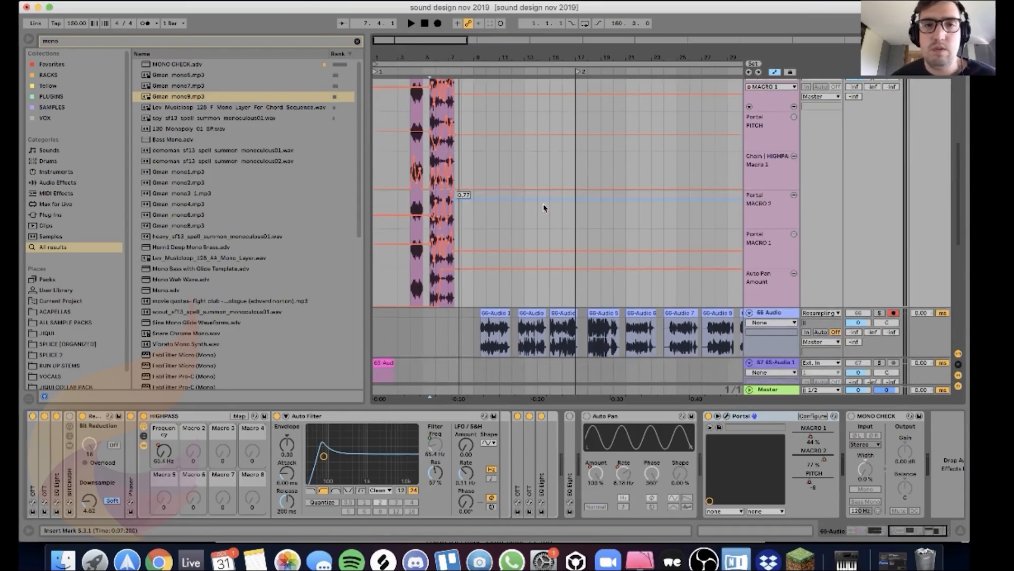
scroll(529, 247, "down", 2)
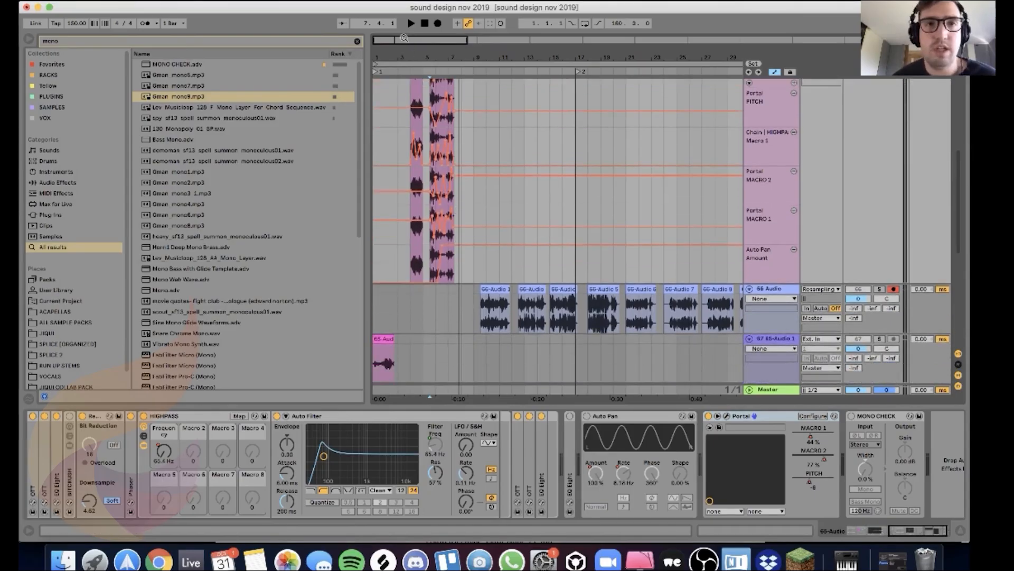
left_click_drag(402, 39, 434, 82)
scroll(472, 191, "up", 2)
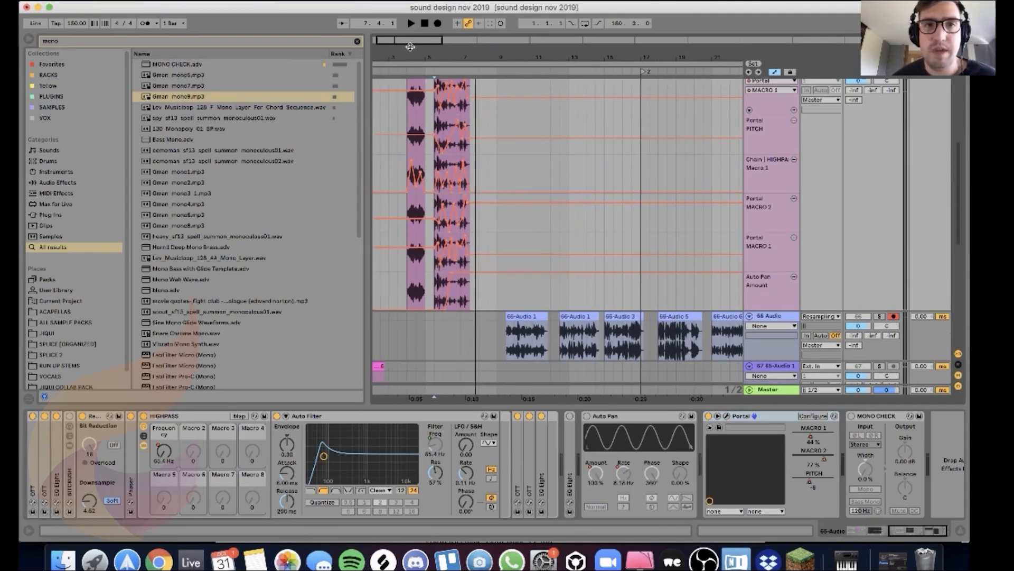
left_click_drag(409, 43, 394, 69)
scroll(473, 165, "up", 3)
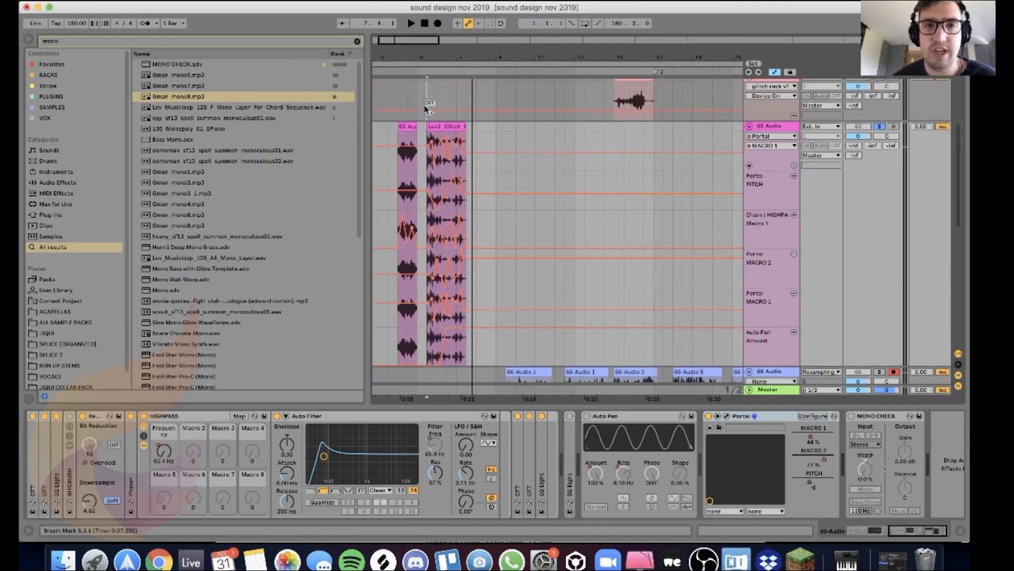
scroll(518, 191, "down", 3)
scroll(599, 214, "up", 3)
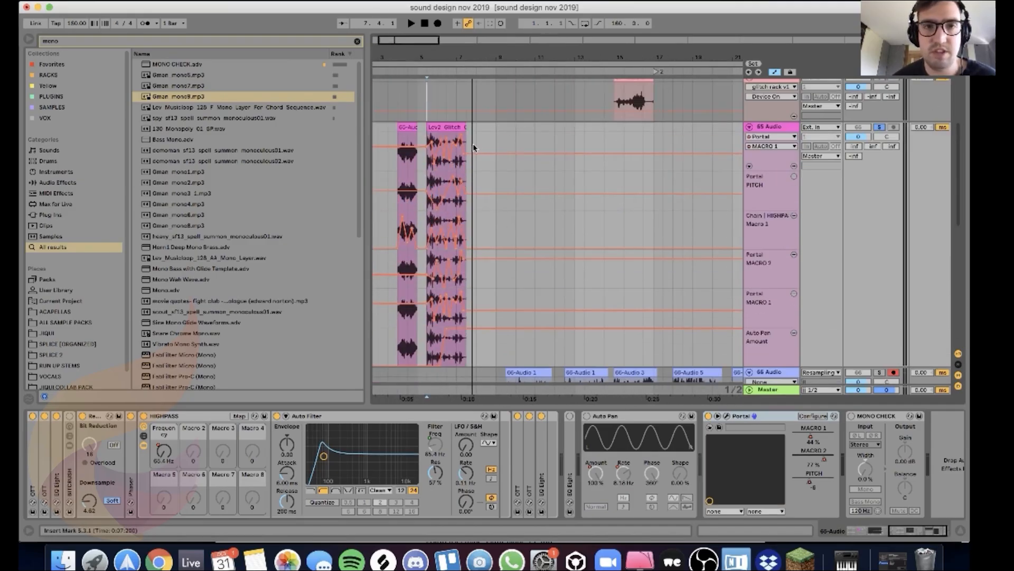
Step: Play back the automated glitch clip on the 65 Audio track, then stop playback
key("space")
scroll(600, 185, "down", 3)
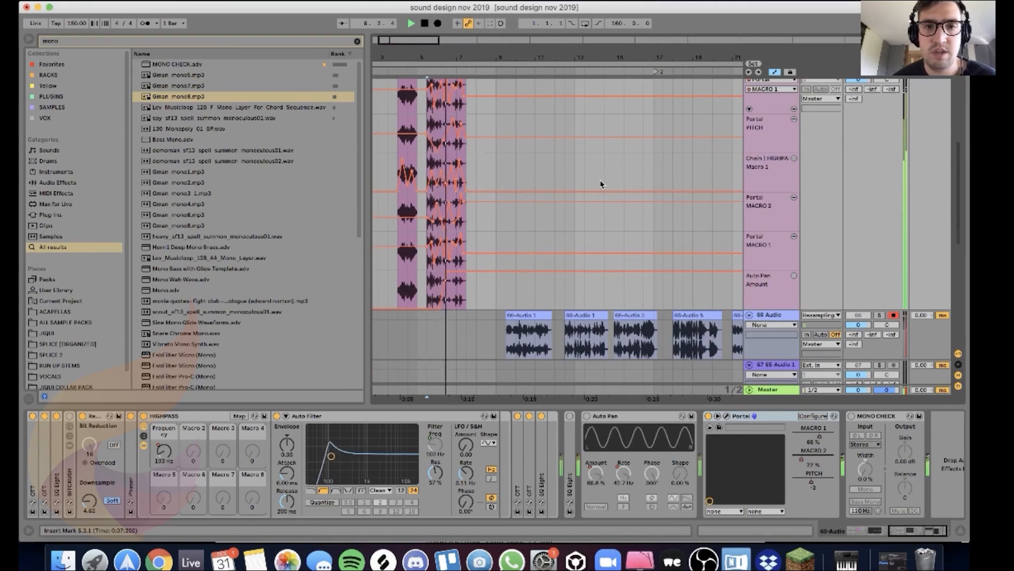
scroll(601, 183, "up", 3)
scroll(600, 182, "down", 1)
key("space")
scroll(600, 182, "down", 5)
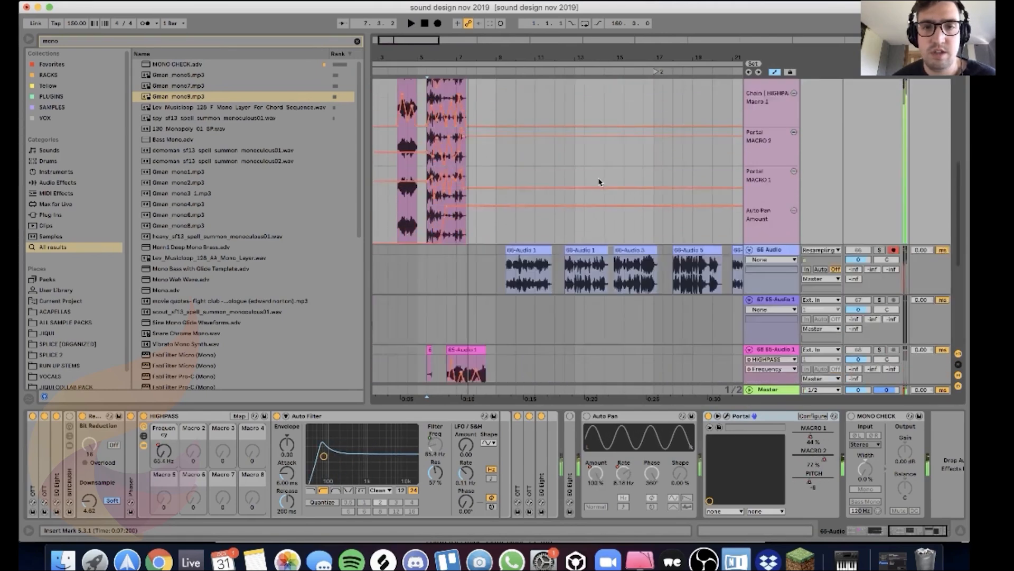
Step: Solo the 66 Audio track and play its resampled clips from the first one
scroll(599, 182, "down", 2)
left_click(507, 224)
key("space")
key("space")
left_click(880, 213)
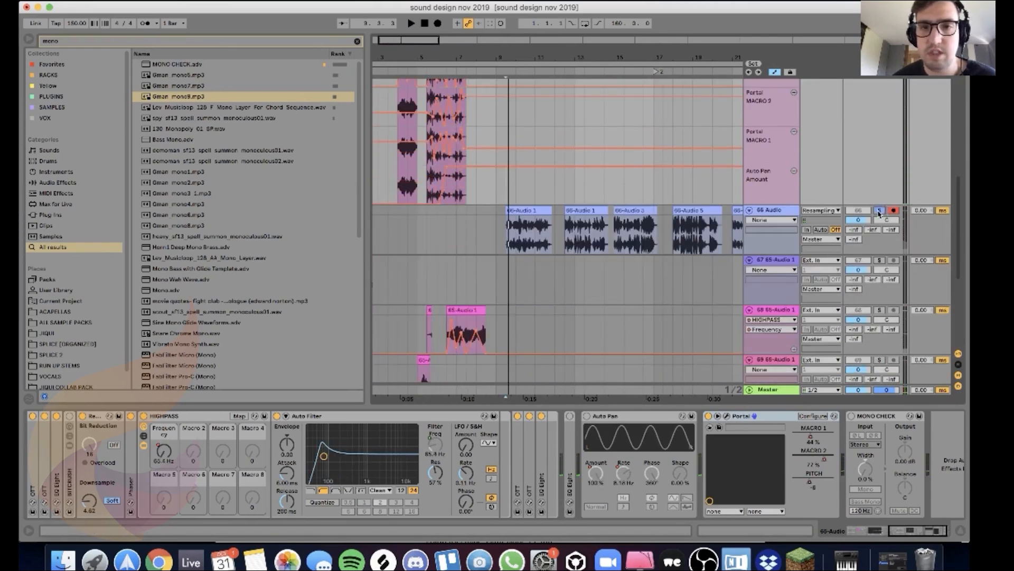
key("space")
scroll(634, 206, "down", 1)
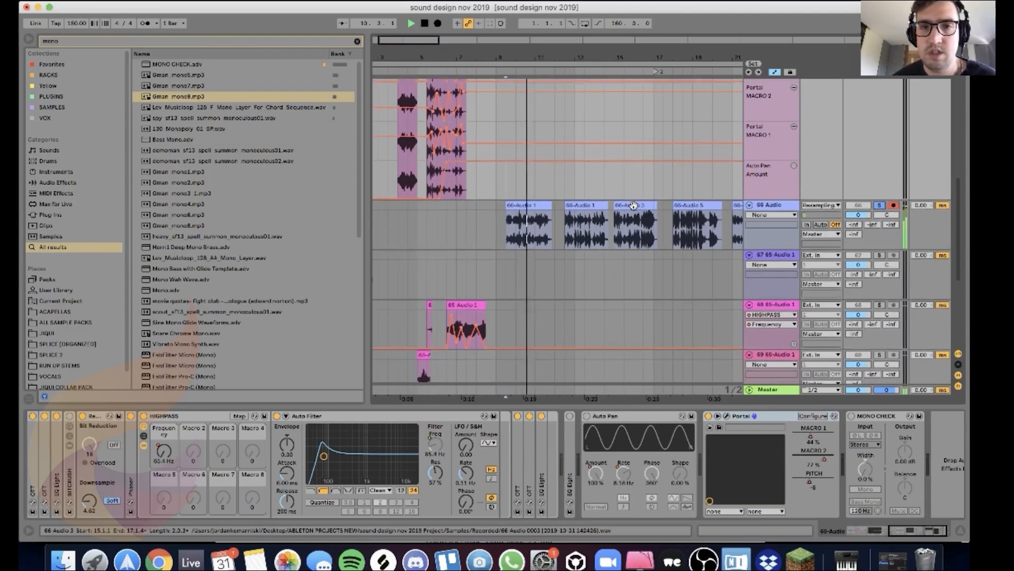
scroll(633, 206, "up", 1)
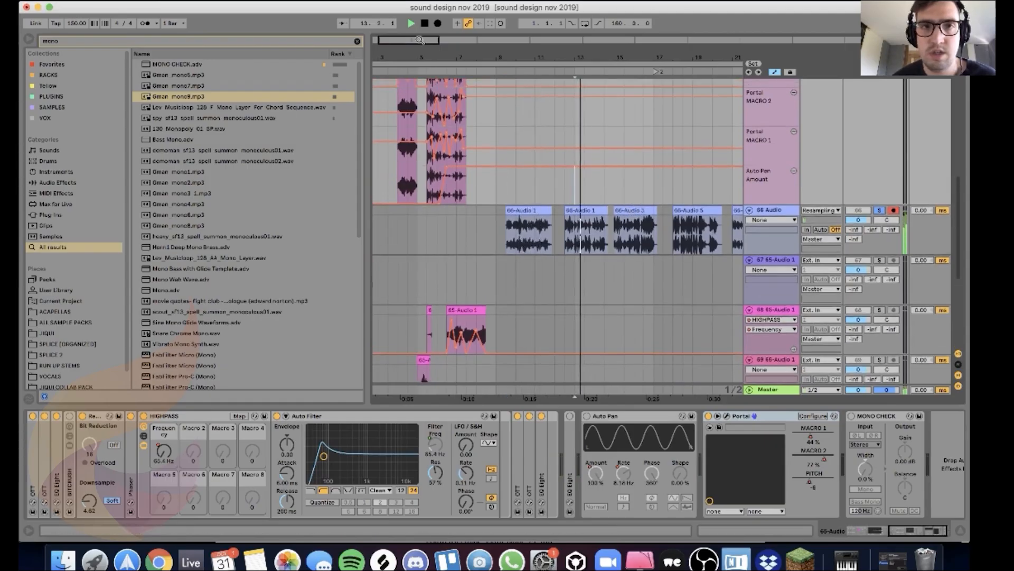
Step: Audition the resampled clips farther along the 66 Audio track, up to 66-Audio 9
left_click_drag(419, 40, 464, 41)
left_click(538, 200)
key("space")
key("space")
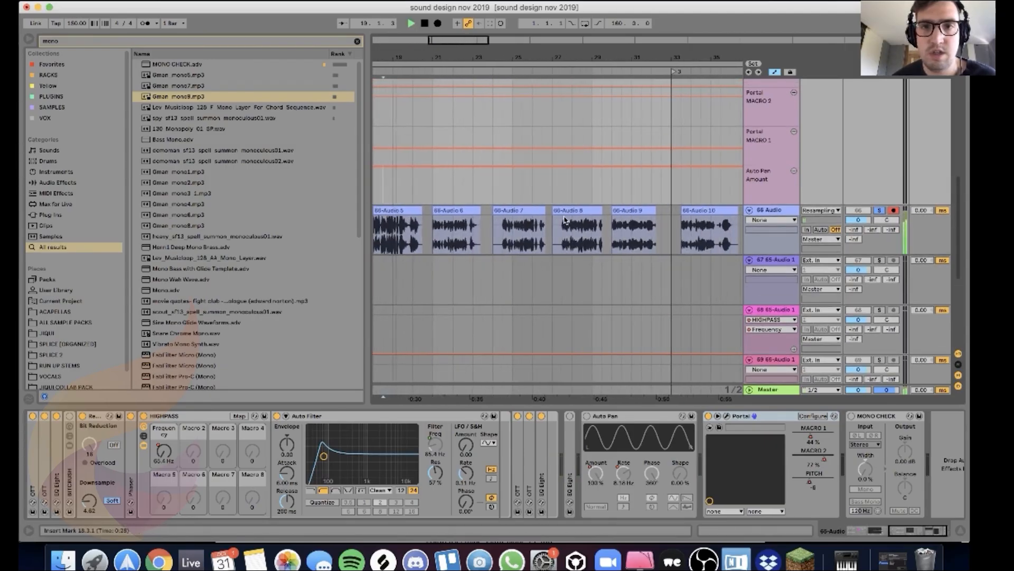
left_click(571, 204)
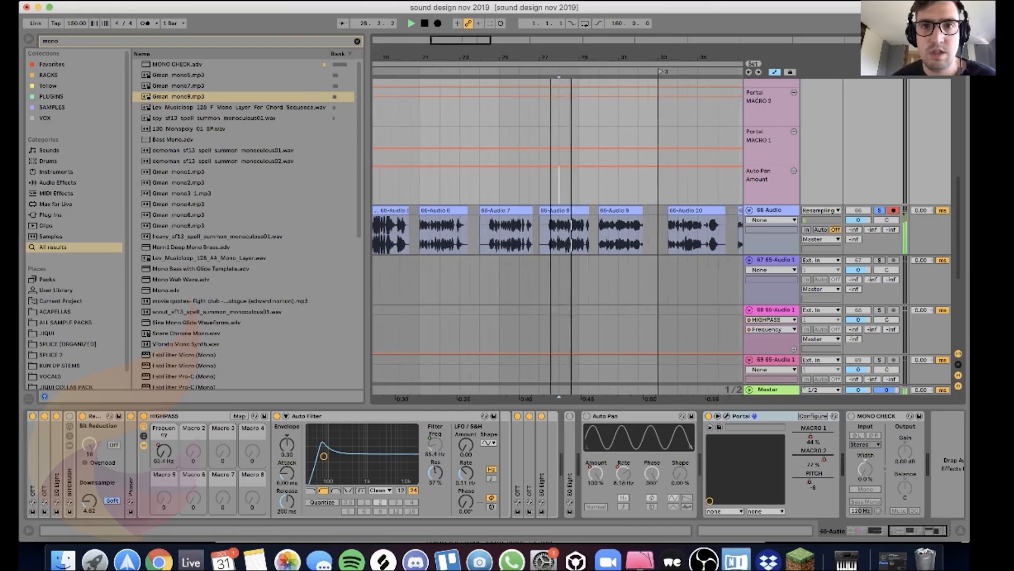
scroll(632, 185, "right", 3)
left_click(530, 203)
key("space")
key("space")
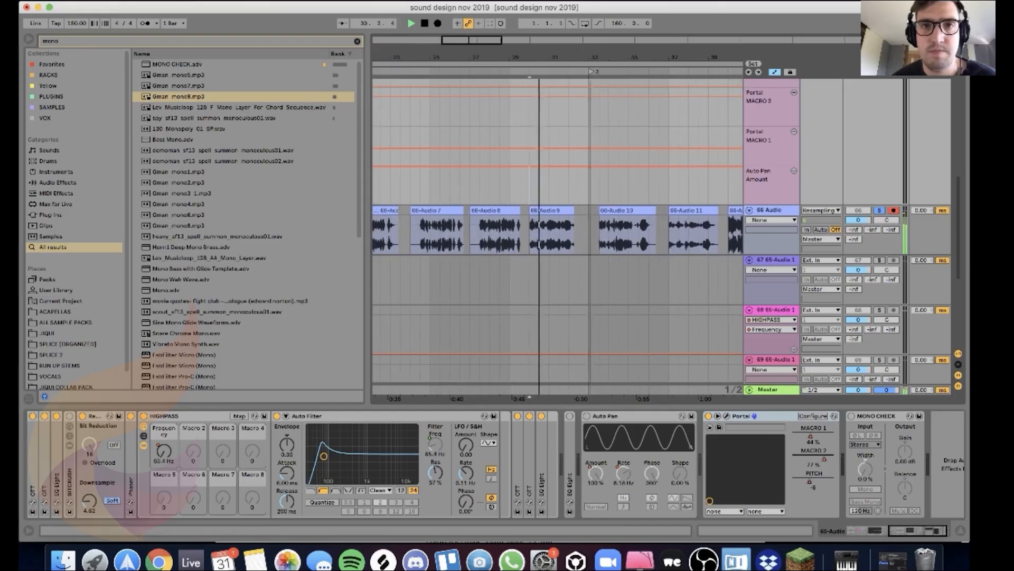
Step: Stop playback and turn off solo on the 66 Audio track
left_click_drag(499, 40, 475, 41)
key("space")
left_click(879, 210)
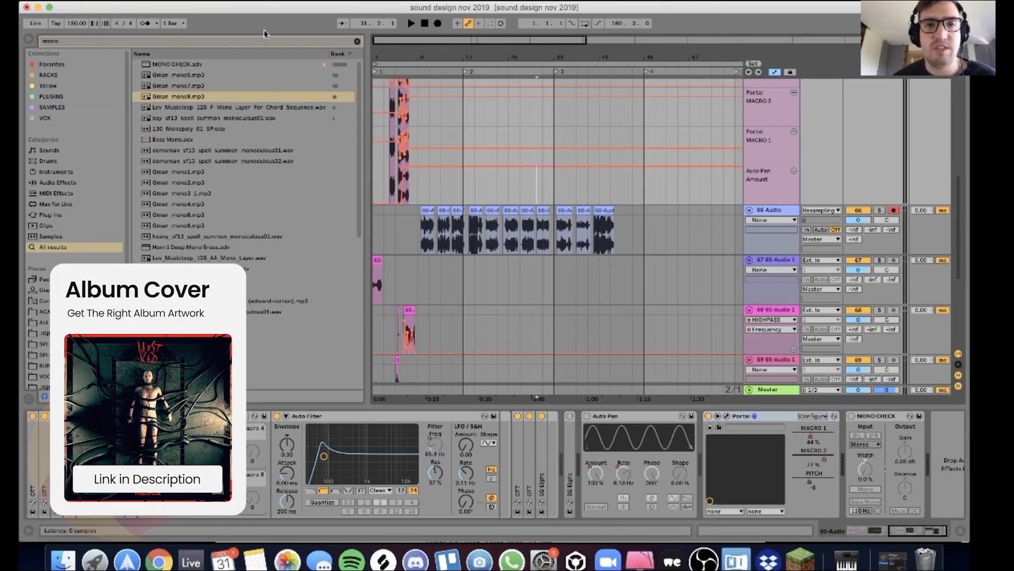
Step: Look over the Portal plug-in's controls and the automation lanes on the 65 Audio track
key("super+alt+p")
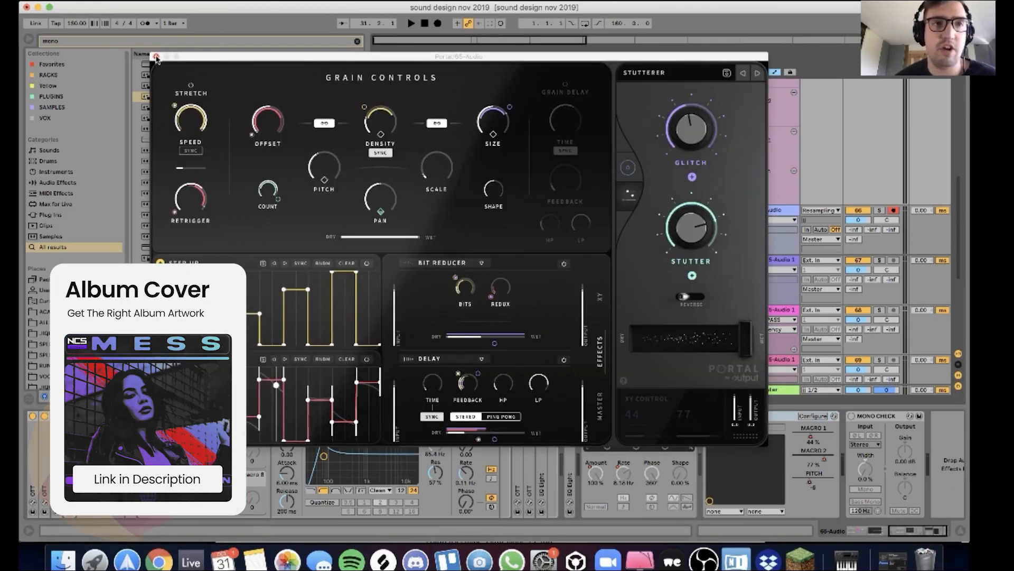
left_click(156, 56)
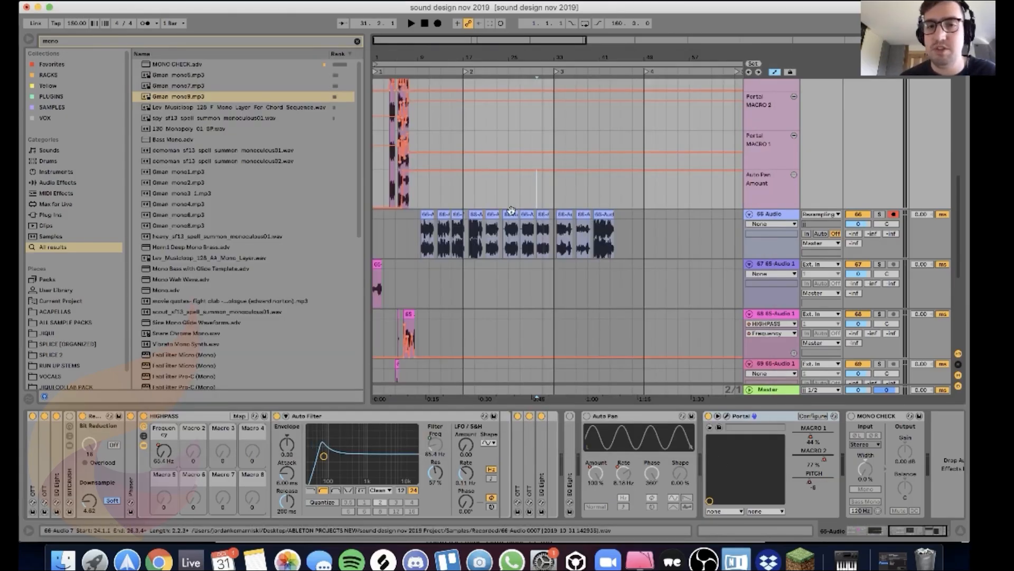
left_click_drag(401, 40, 402, 64)
scroll(511, 194, "up", 10)
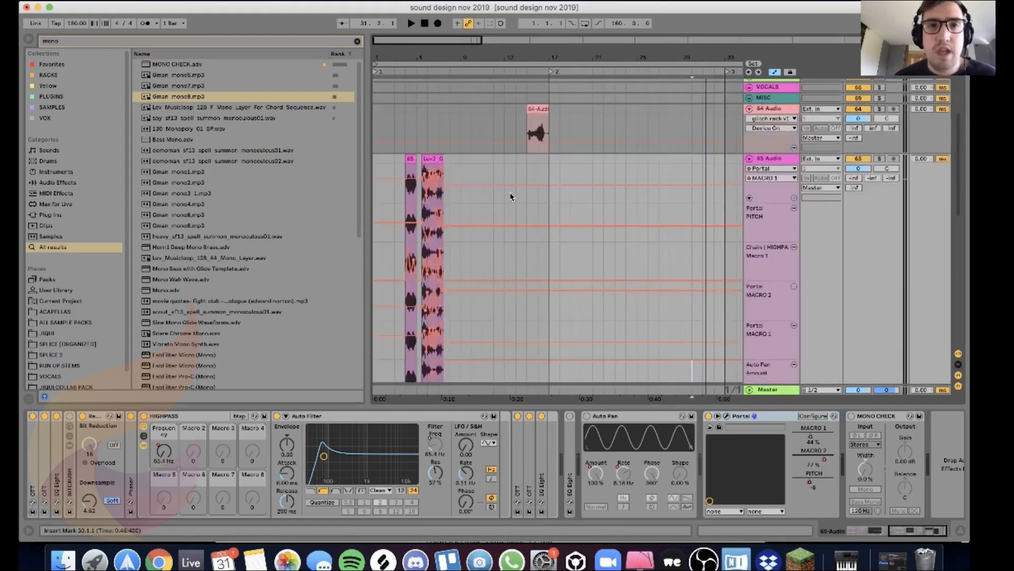
scroll(515, 206, "down", 4)
scroll(516, 206, "down", 1)
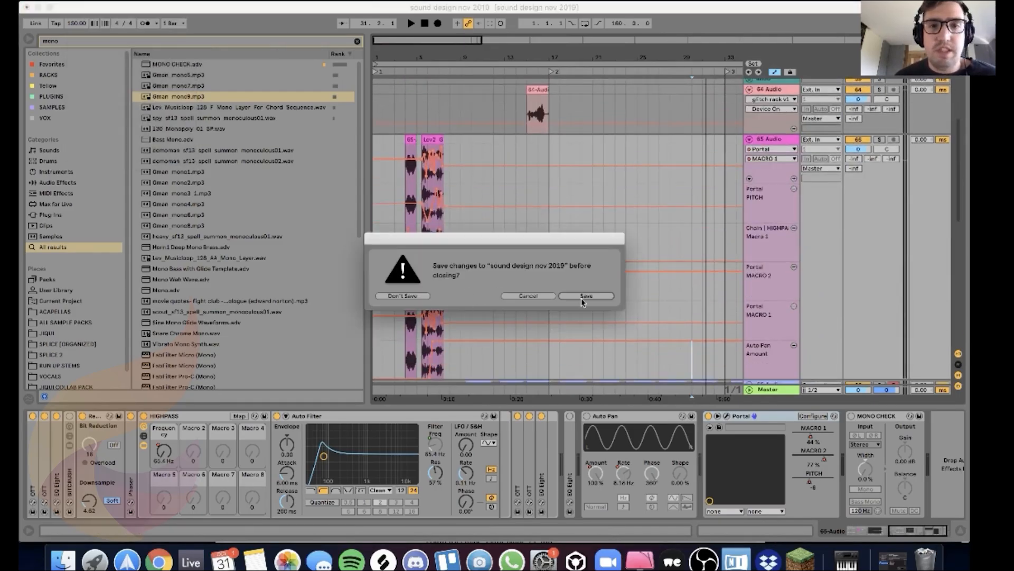
Step: Save the changes to the sound design nov 2019 set and open a new Live set, dismissing the plug-in notice
left_click(574, 299)
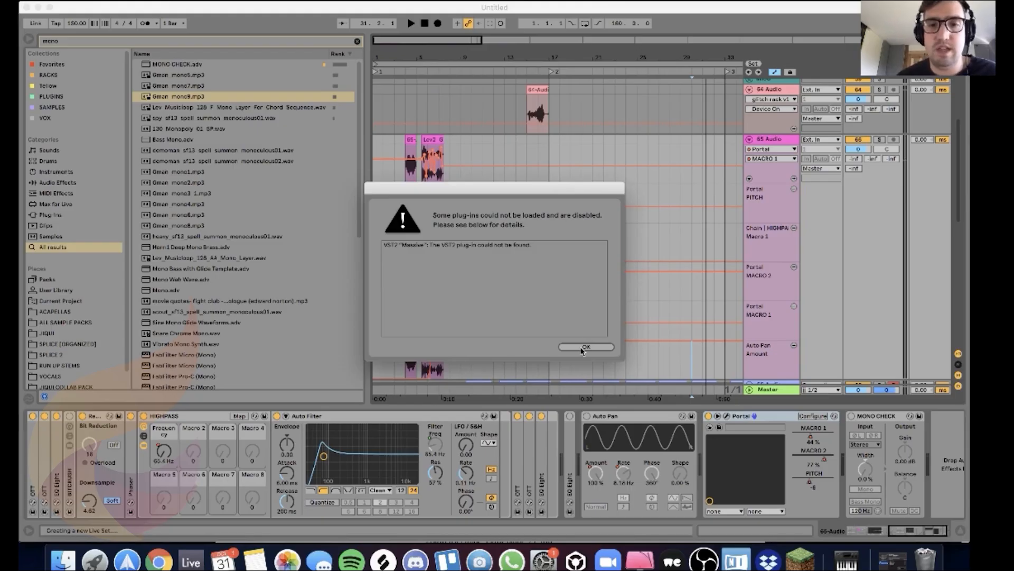
left_click(582, 348)
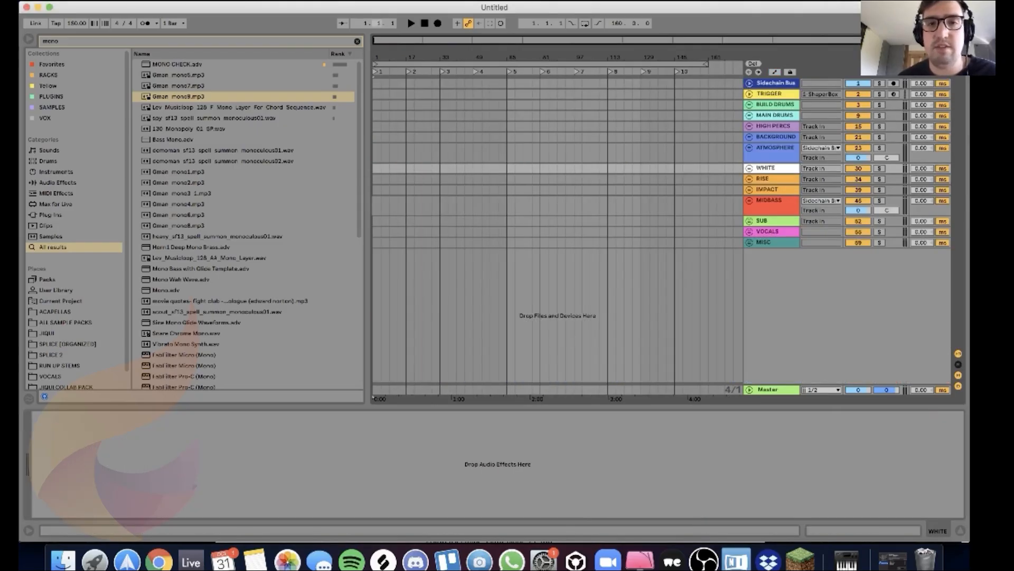
Step: Insert two audio tracks below the MISC group
left_click(775, 247)
key("super+t")
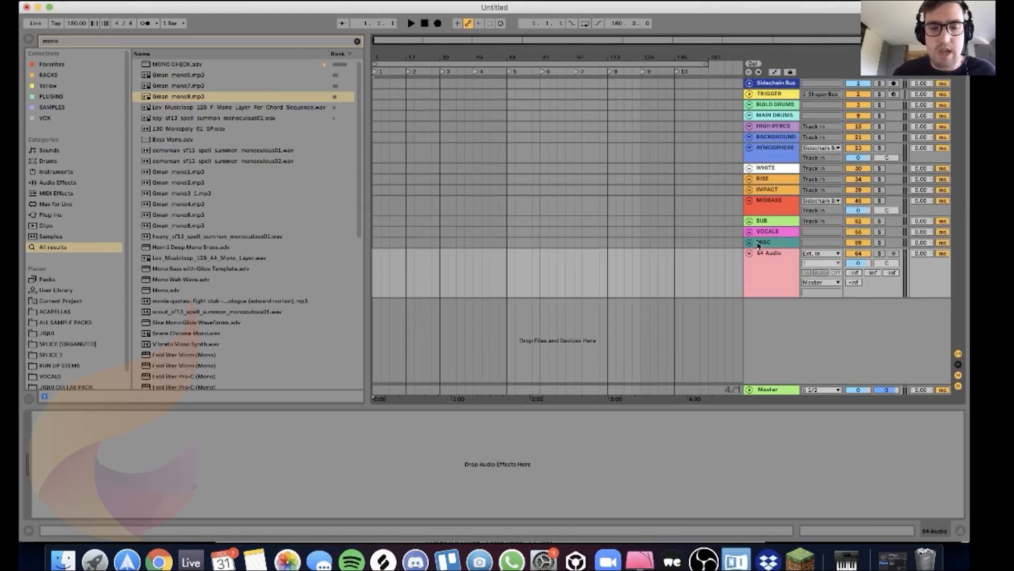
key("super+t")
Step: Search the browser for "lev glitch"
key("super+f")
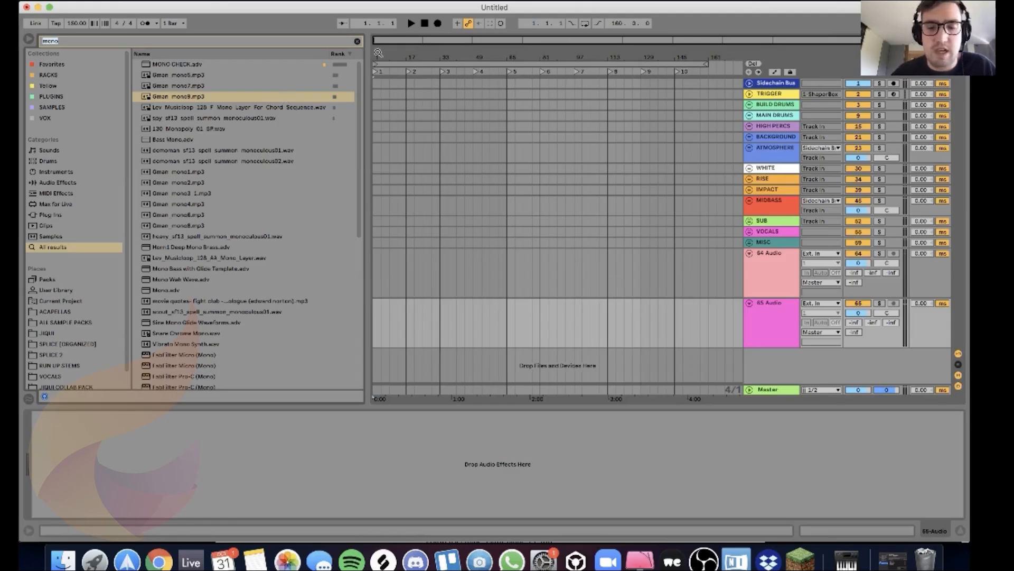
type("lev git")
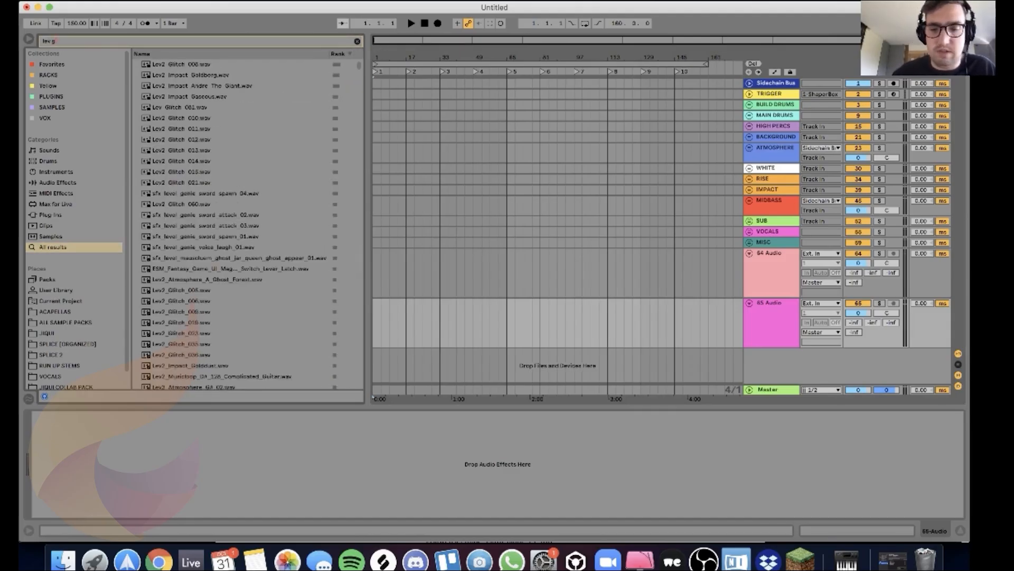
key("BackSpace")
key("BackSpace")
type("litch")
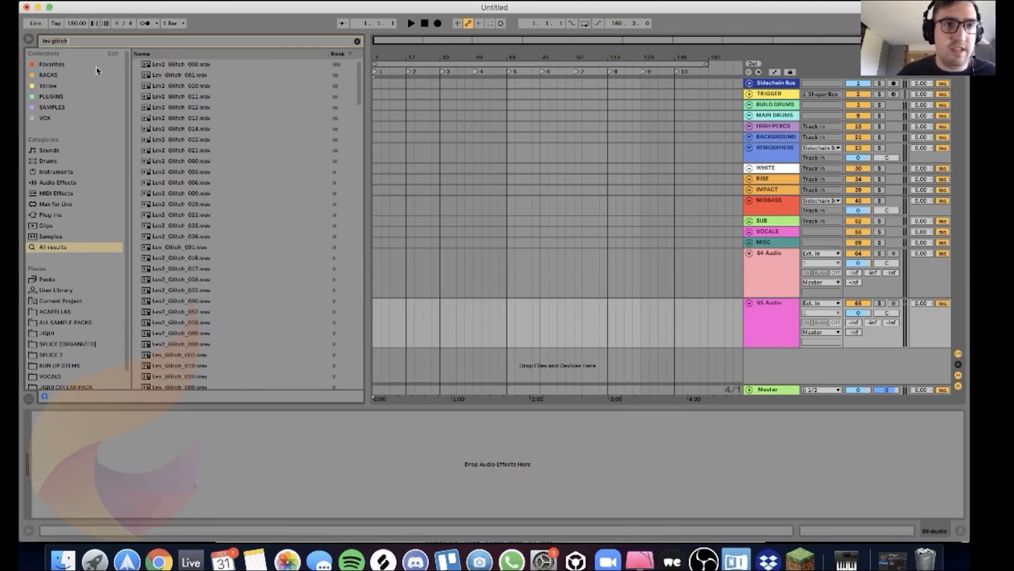
Step: Preview a run of Lev2_Glitch samples from the search results, down to Lev2_Glitch_060.wav
left_click(185, 66)
left_click(189, 86)
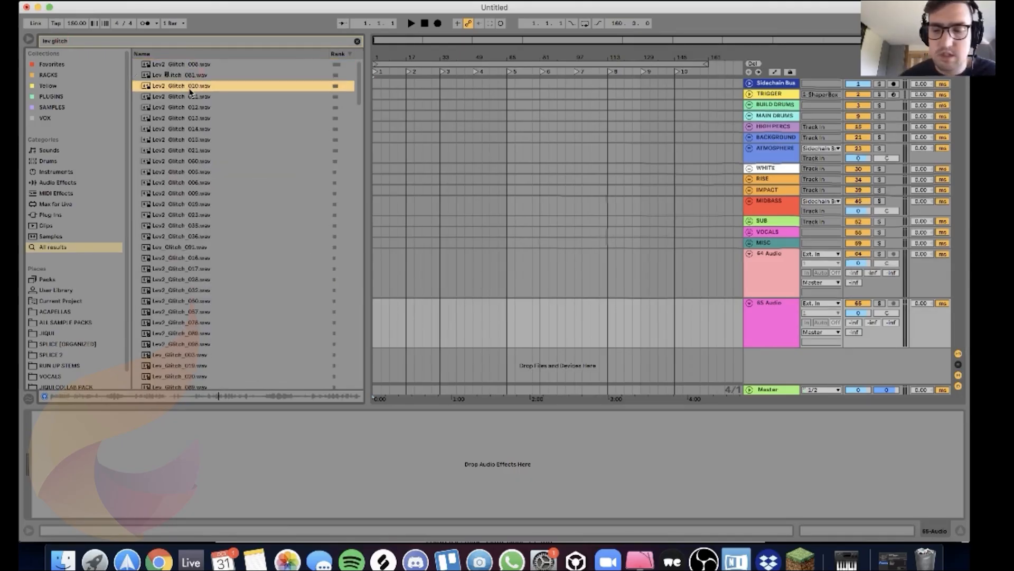
key("Down")
key("Down")
key("Down")
key("Down")
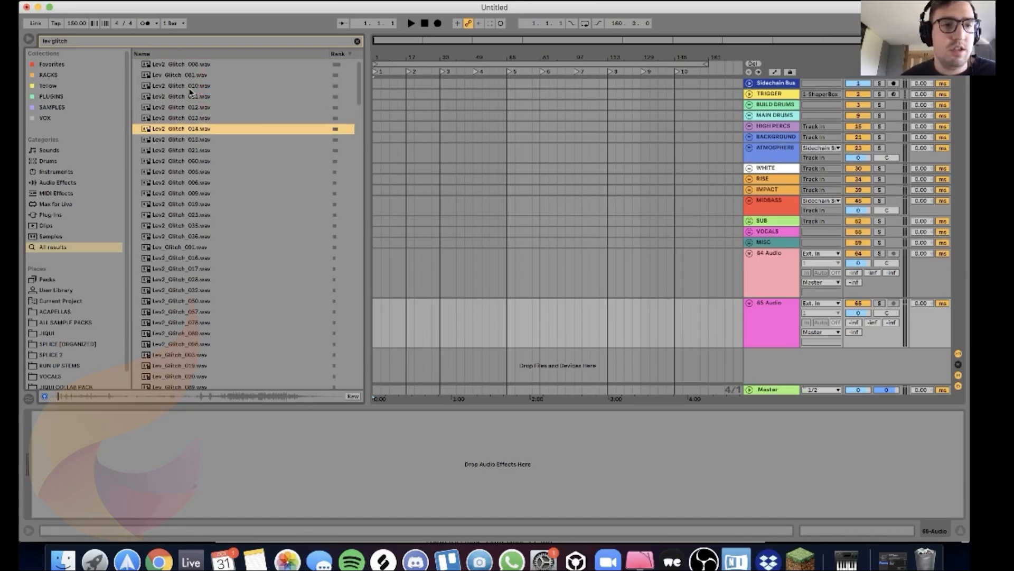
key("Down")
key("Down")
key("Down")
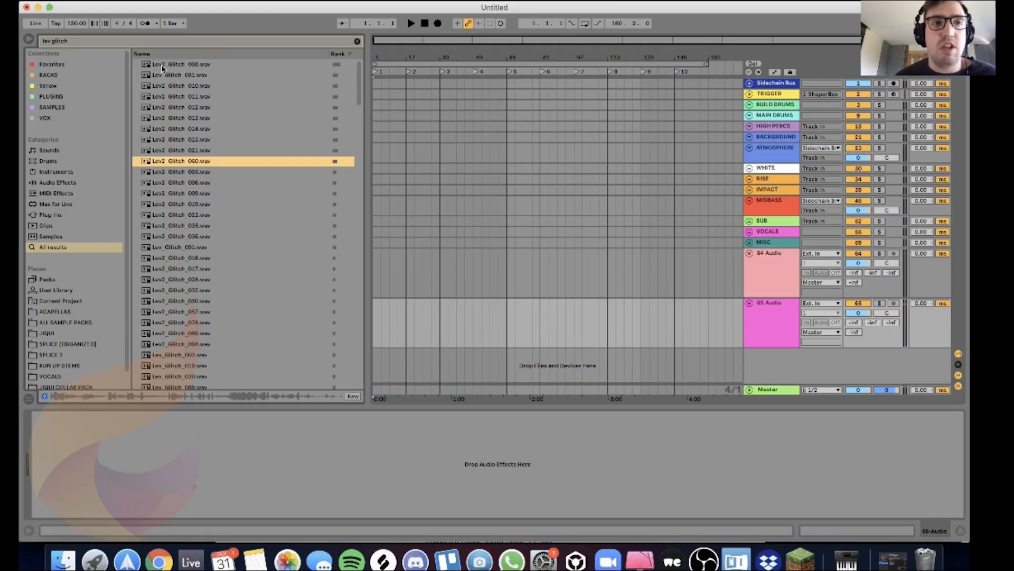
Step: Place the first listed Lev2_Glitch sample at the start of the 65 Audio track and play it
left_click_drag(173, 64, 373, 331)
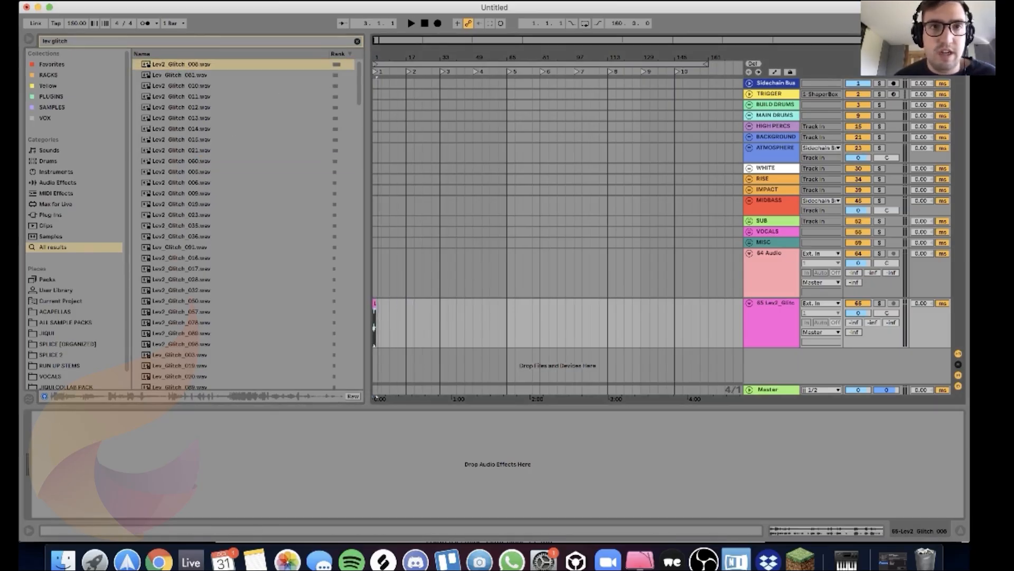
key("space")
left_click_drag(374, 41, 445, 41)
key("space")
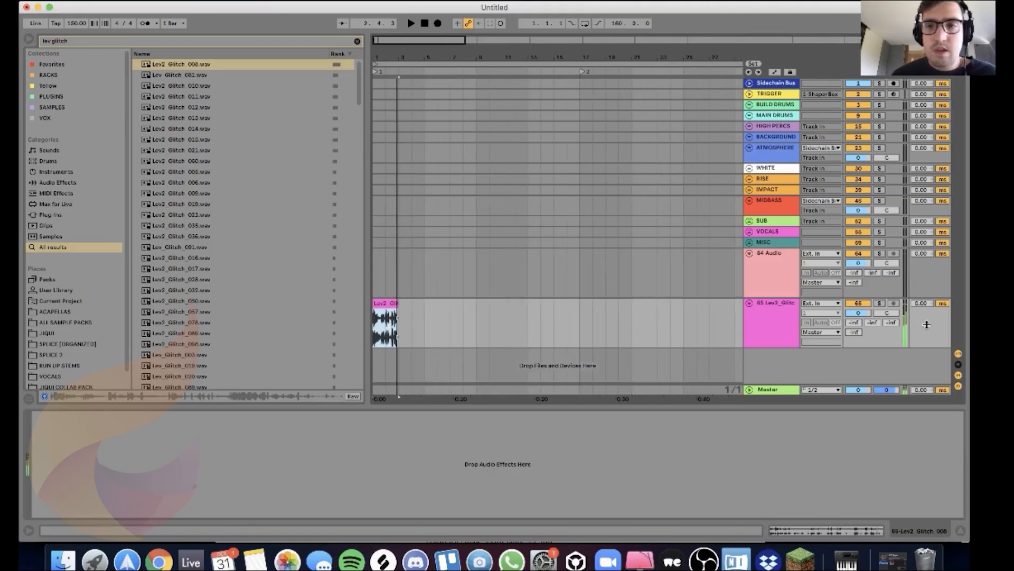
Step: Insert three more audio tracks below the glitch sample's track
left_click(770, 330)
key("super+t")
key("super+t")
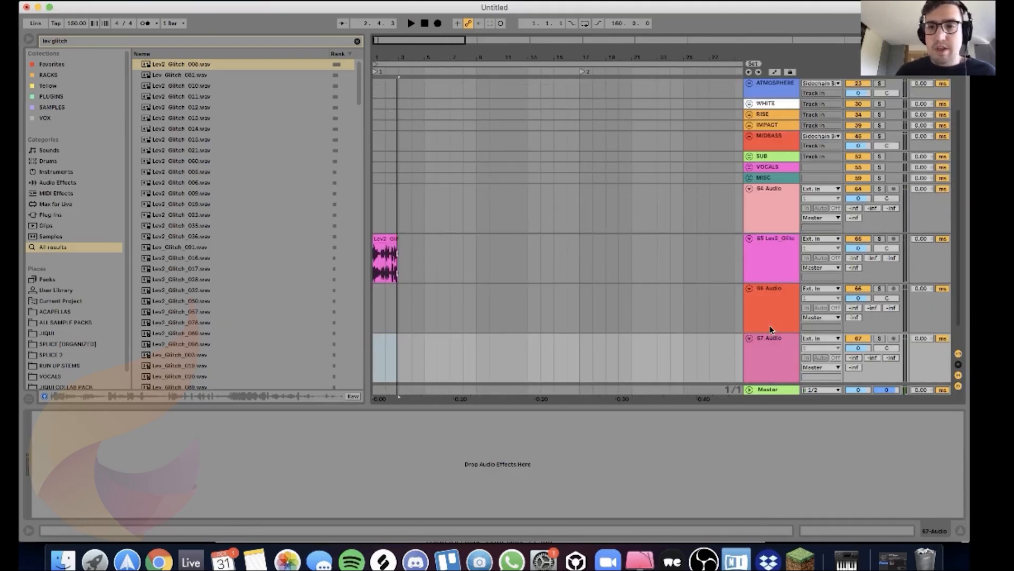
left_click(771, 246)
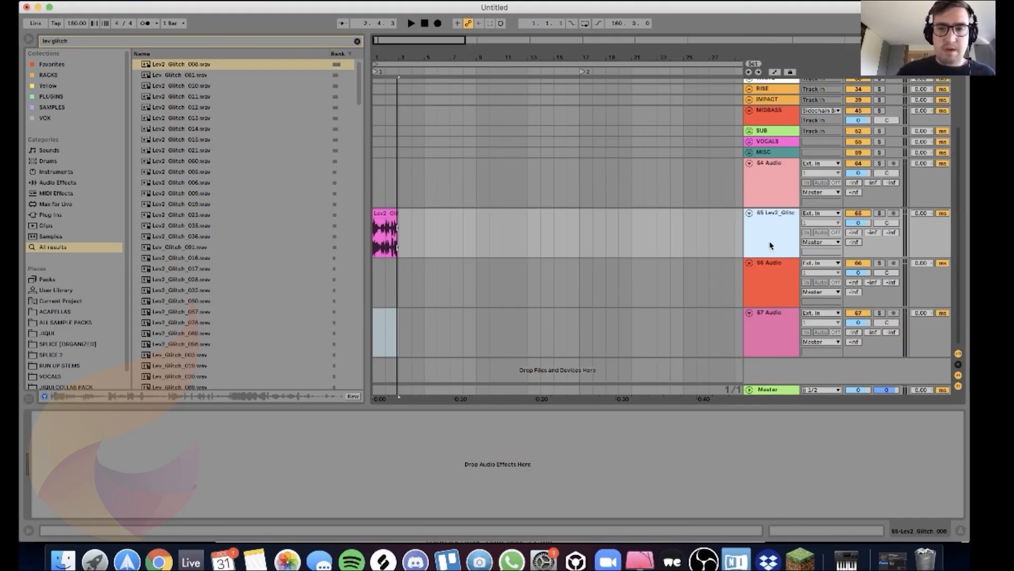
key("super+t")
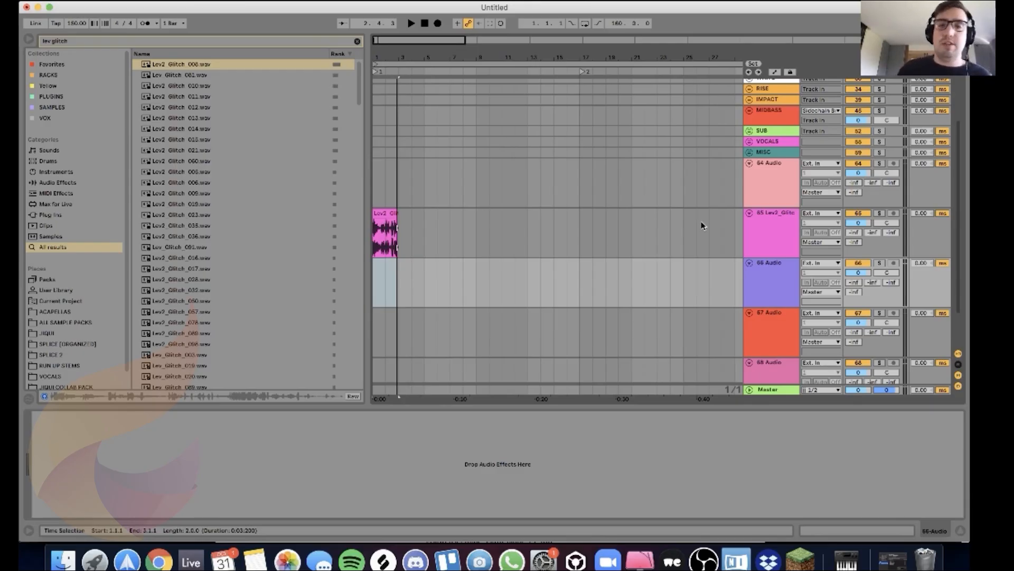
Step: Play the glitch clip from the start of the arrangement
left_click(375, 194)
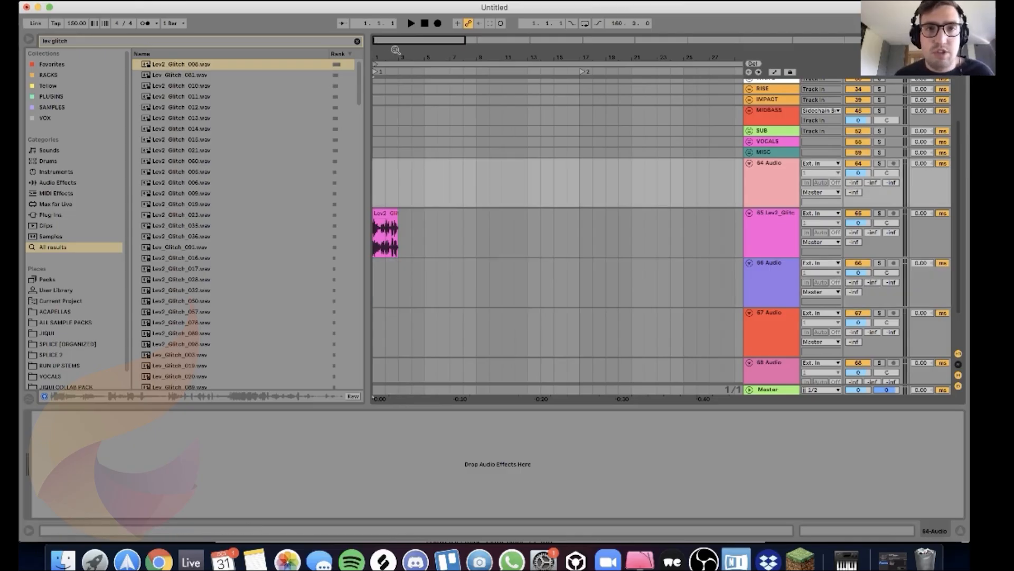
mouse_move(390, 51)
left_mouse_down()
mouse_move(391, 40)
mouse_move(496, 202)
left_mouse_up()
key("space")
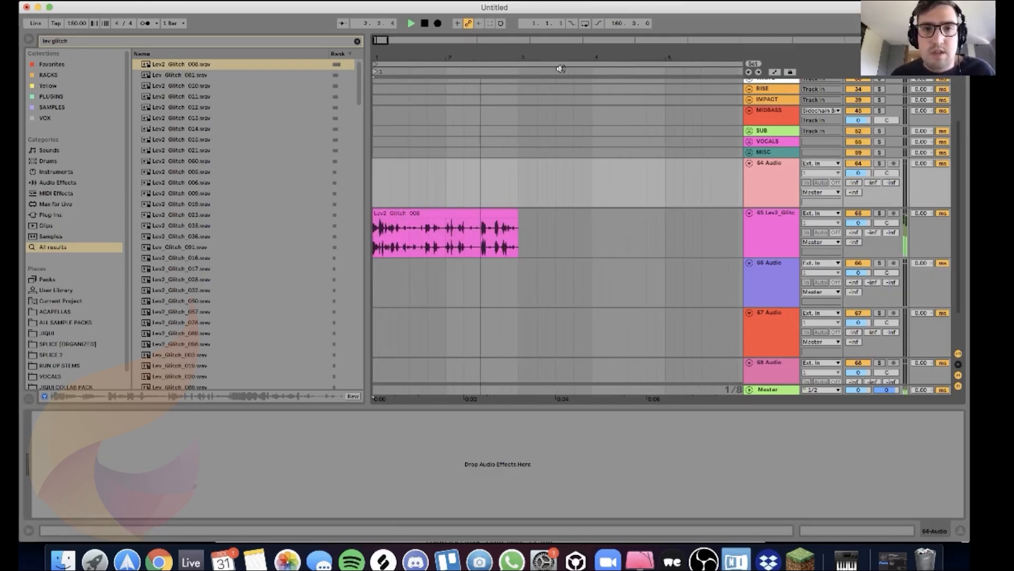
Step: Stop the playback and look over the glitch samples in the search results and the empty tracks around the clip
key("space")
scroll(278, 170, "down", 5)
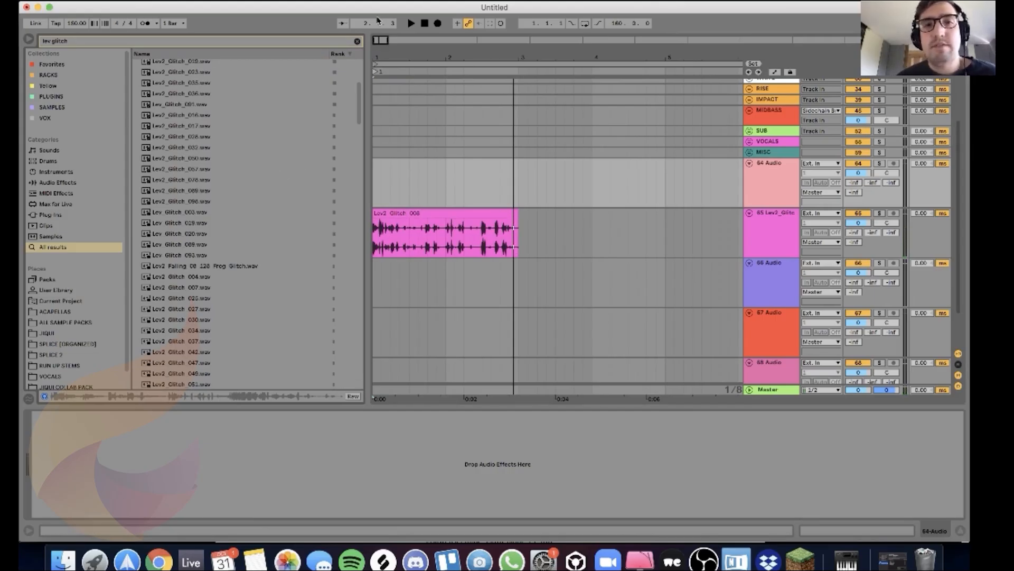
left_click_drag(382, 40, 382, 28)
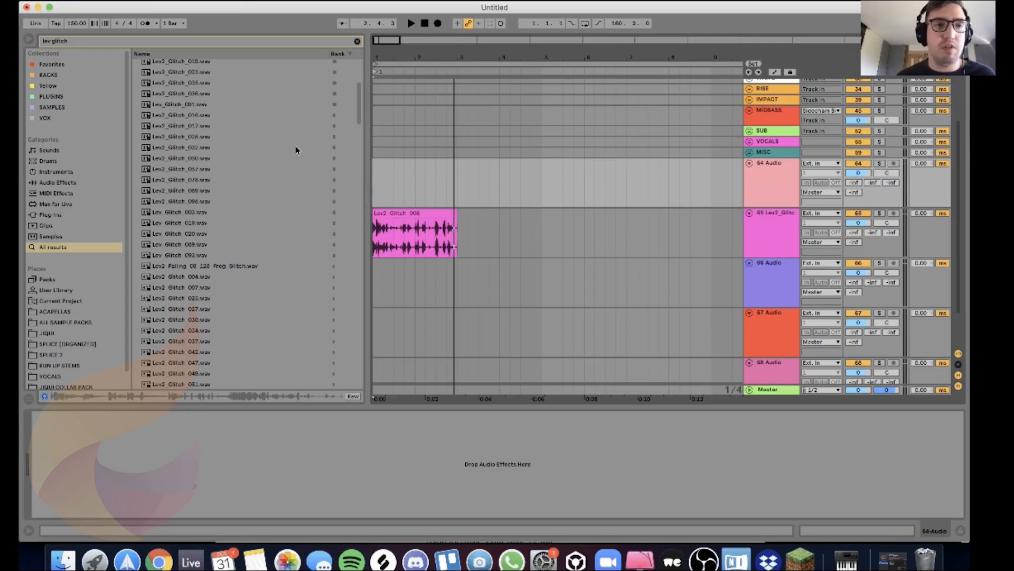
scroll(237, 168, "up", 5)
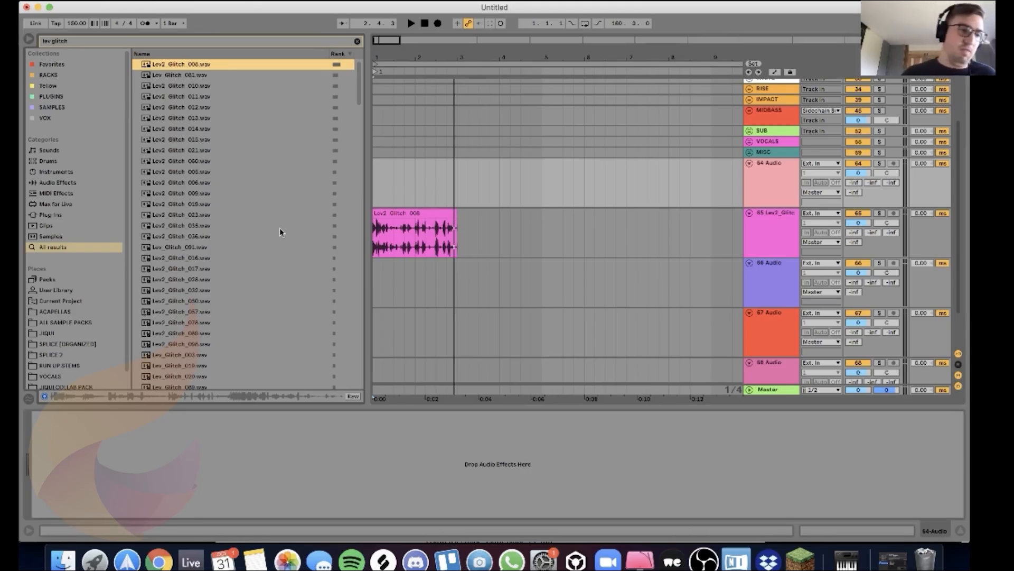
scroll(509, 148, "down", 2)
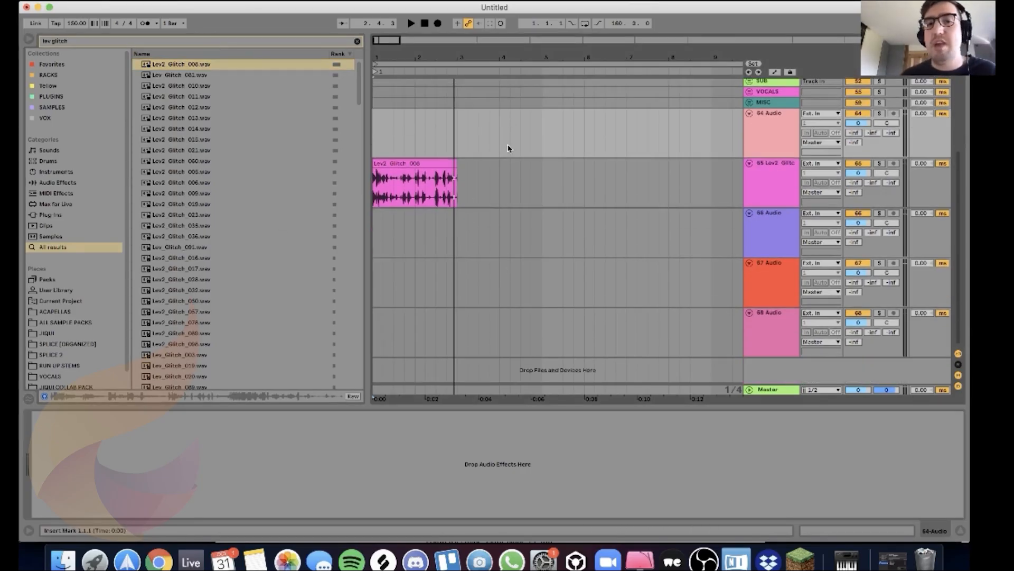
scroll(471, 164, "up", 3)
scroll(476, 167, "down", 3)
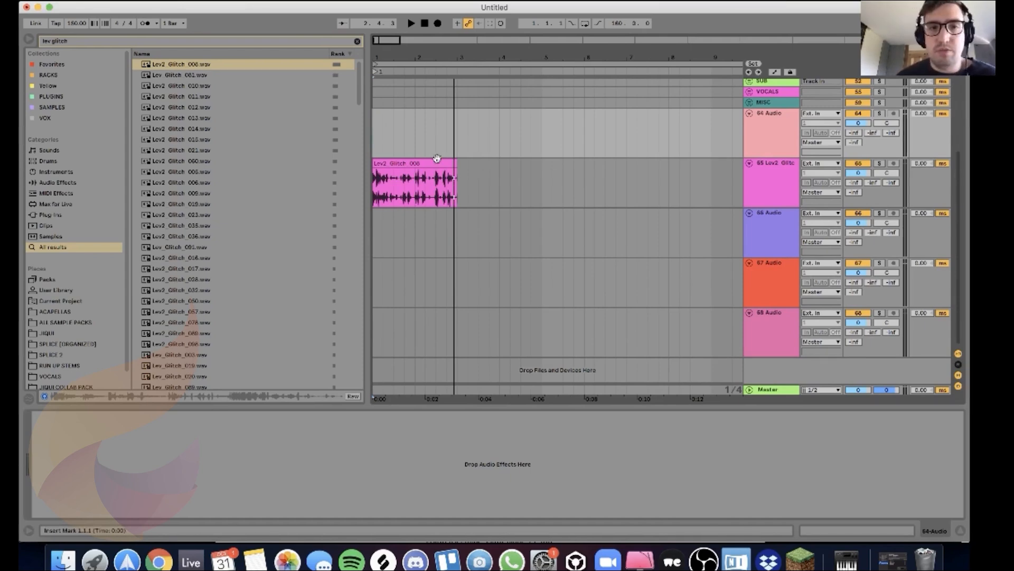
Step: Warp the Lev2_Glitch clip in Texture mode, with its segment tempo doubled to 300 BPM and Flux set to 0
double_click(396, 163)
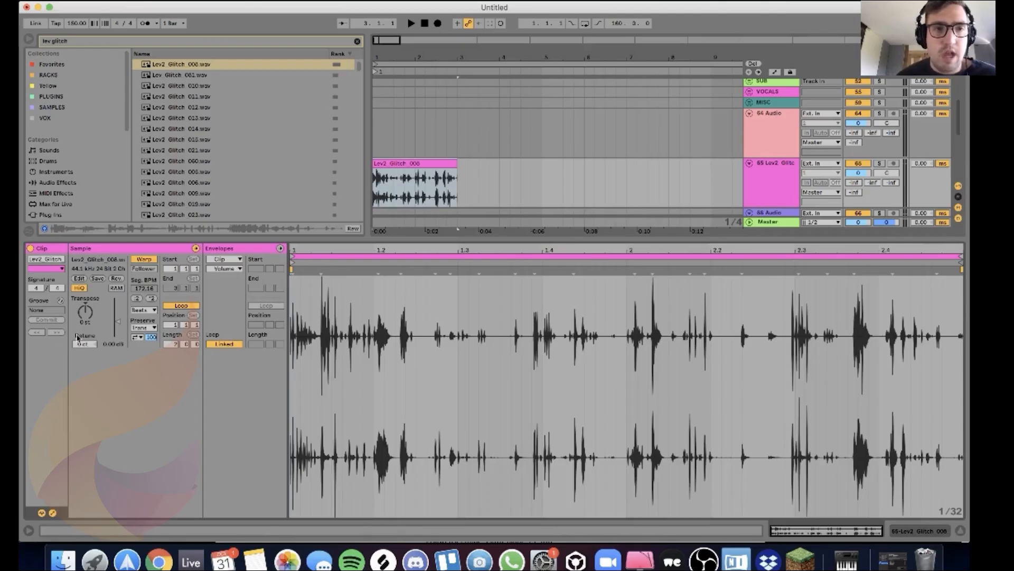
left_click(145, 259)
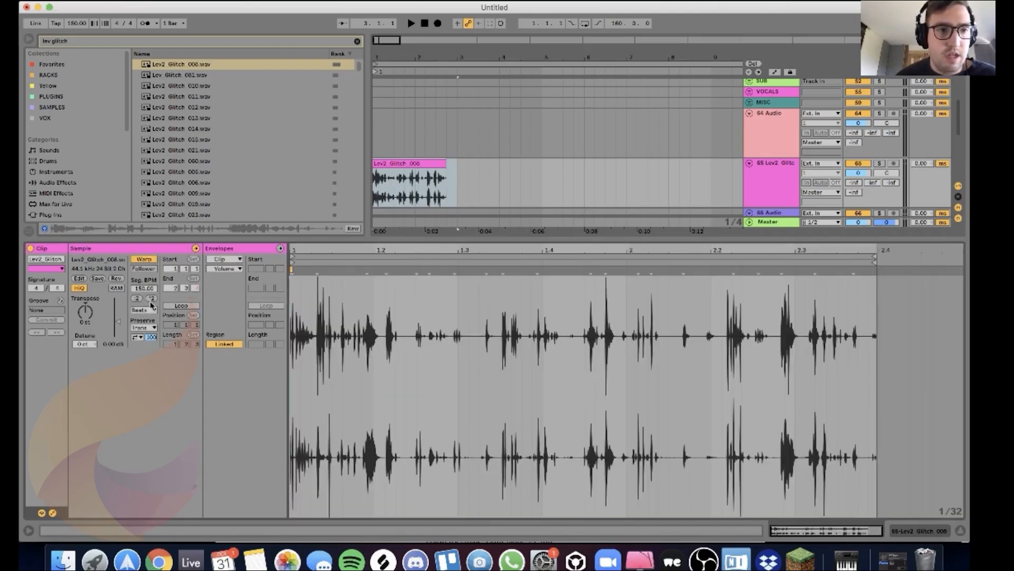
left_click(150, 309)
left_click(154, 325)
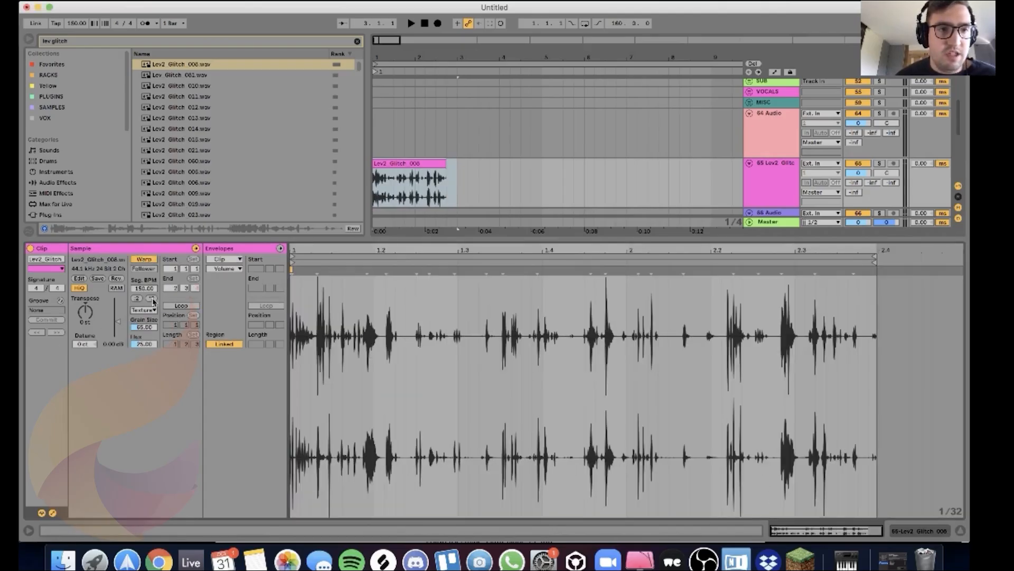
left_click(151, 299)
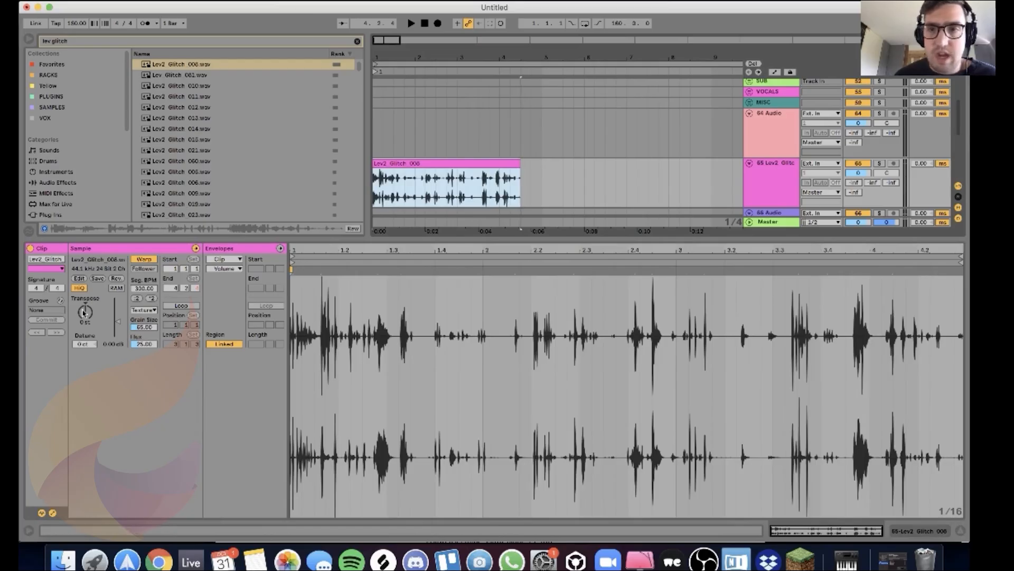
left_click_drag(141, 346, 157, 482)
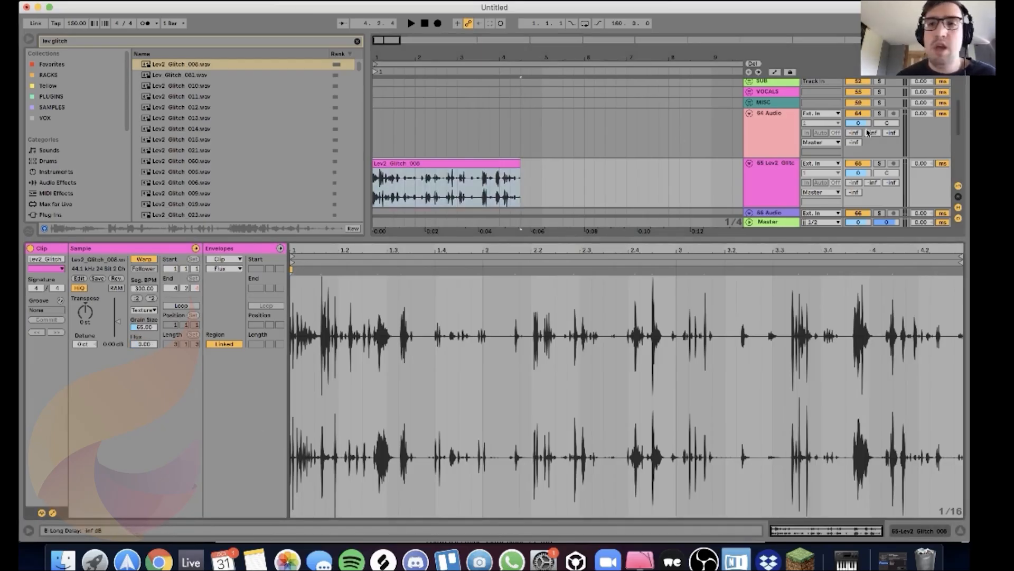
Step: Solo the glitch track and tune the clip's Grain Size during playback, trying 263 and 2 and settling on a value between them
left_click(879, 163)
key("space")
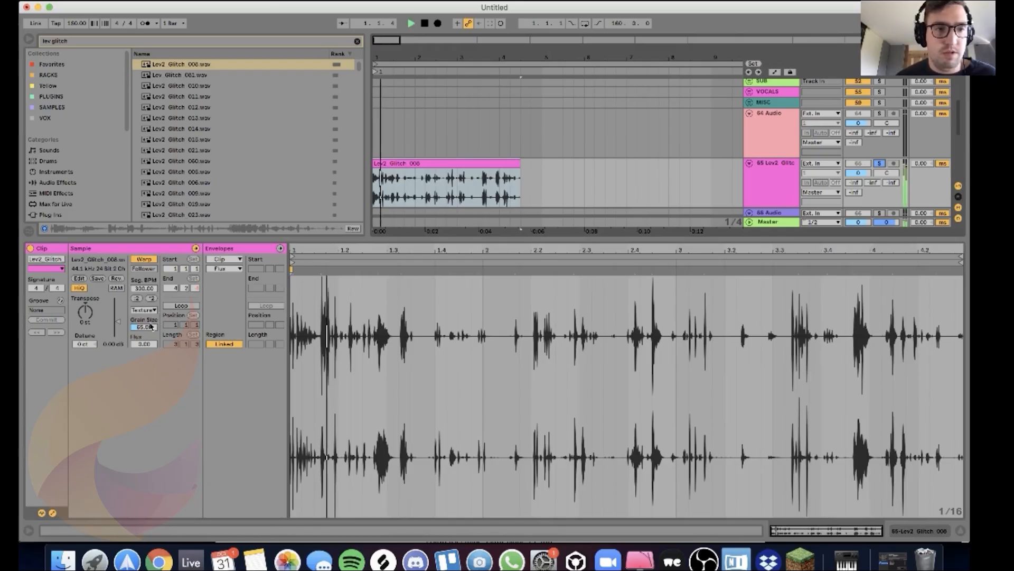
left_click_drag(148, 327, 148, 280)
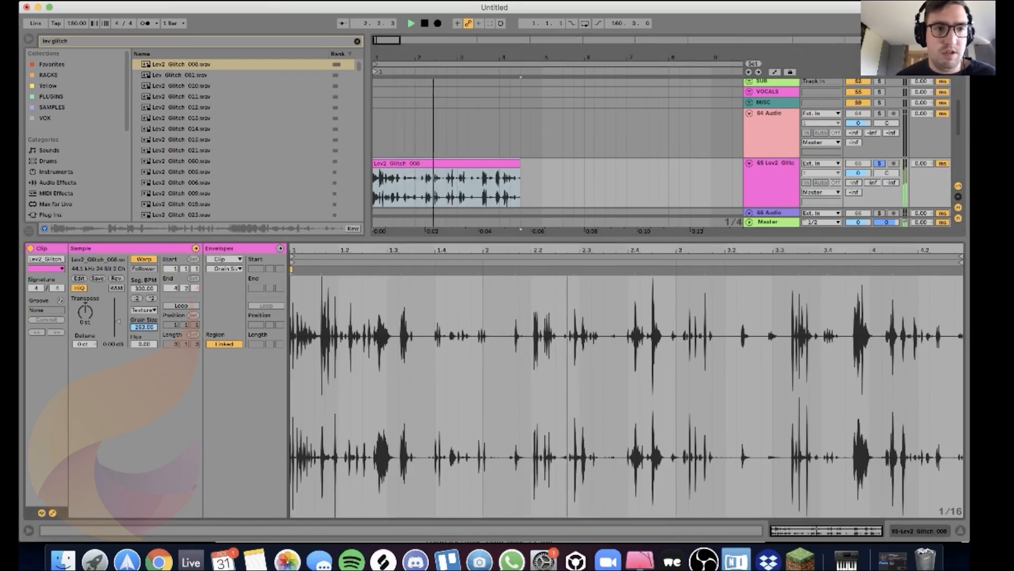
left_click_drag(145, 327, 146, 390)
key("space")
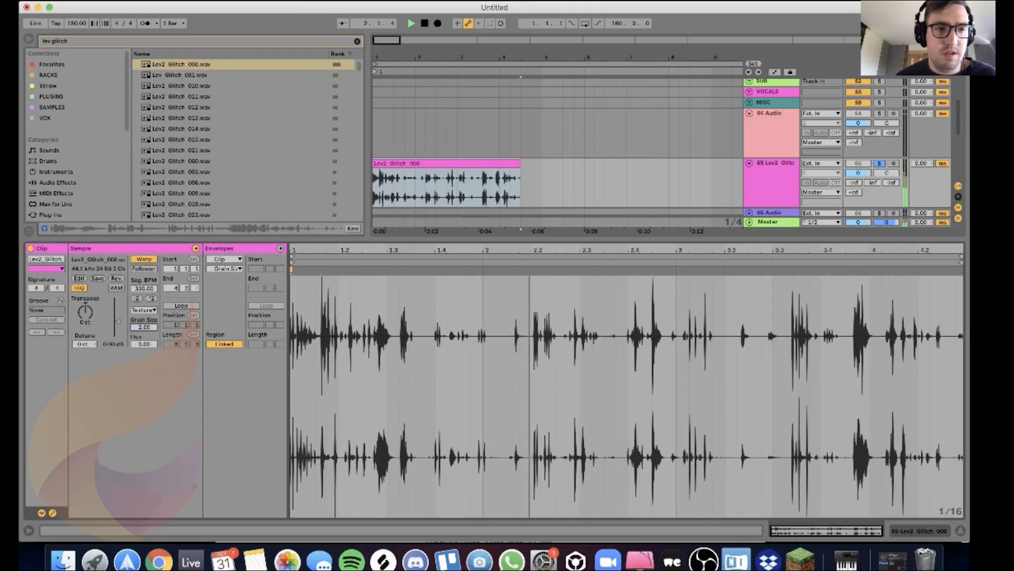
left_click_drag(144, 327, 144, 327)
key("space")
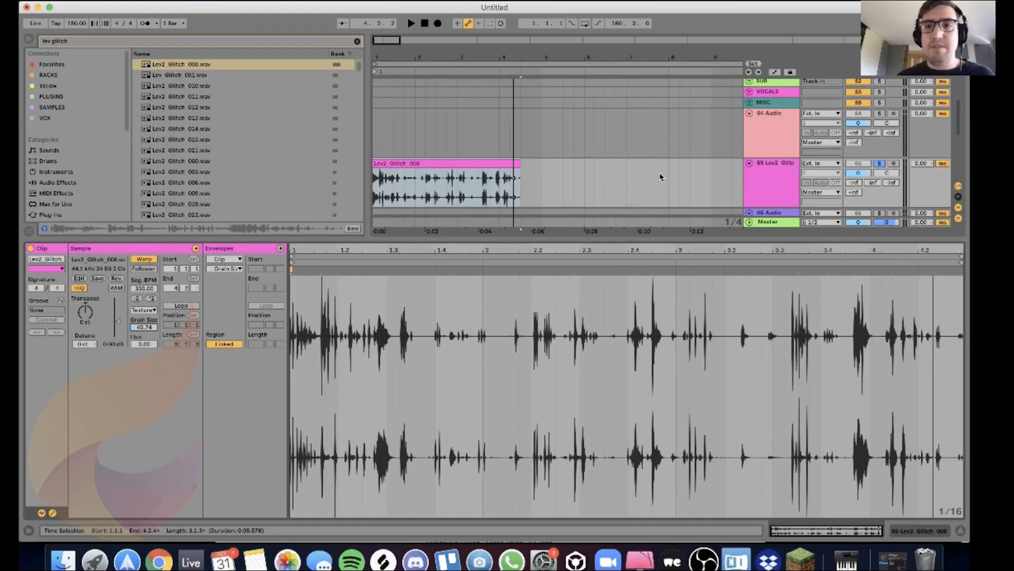
Step: Search the browser for "glitch ra" and load glitch rack v1.adg onto the glitch sample's track
left_click(766, 188)
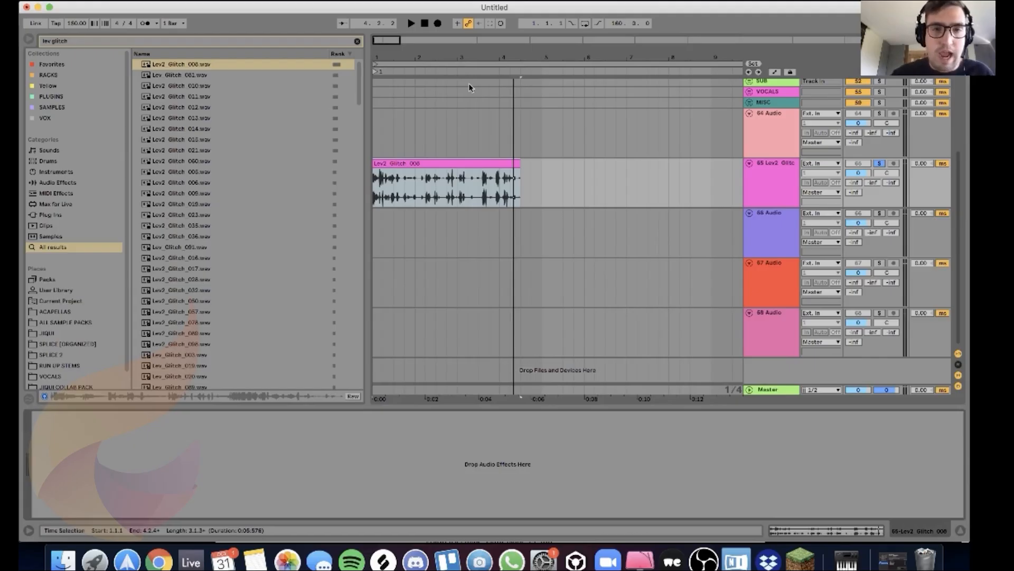
key("super+f")
type("gli")
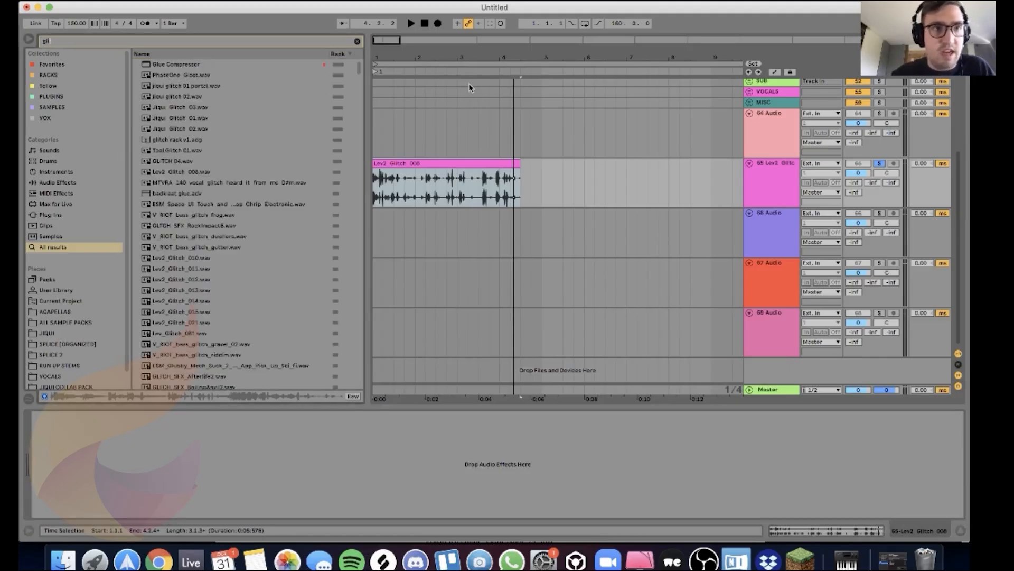
type("tch ra")
key("Down")
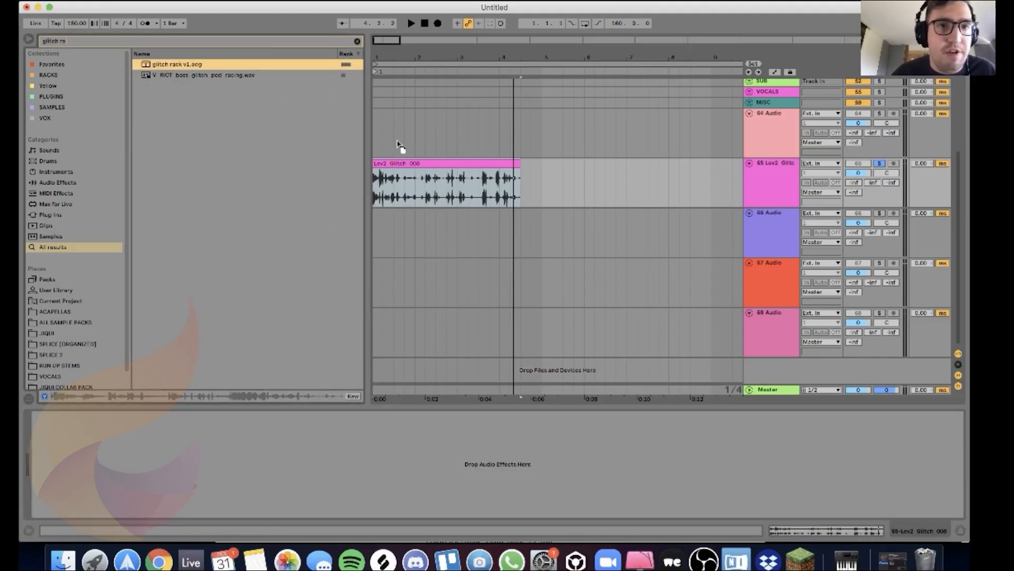
key("Return")
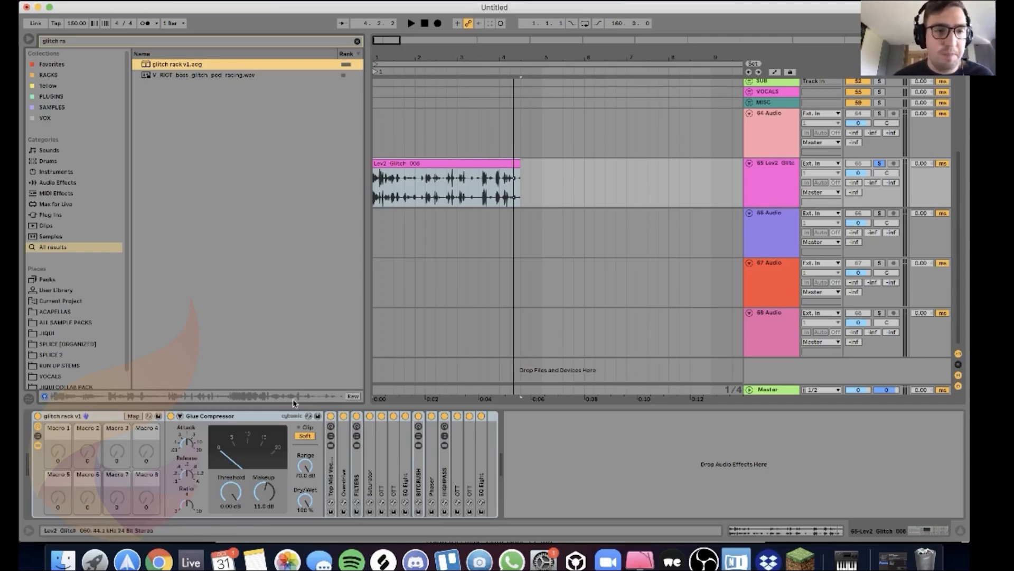
Step: Play the glitch clip from the start of the arrangement with the glitch rack applied, and stop it partway through
left_click(376, 150)
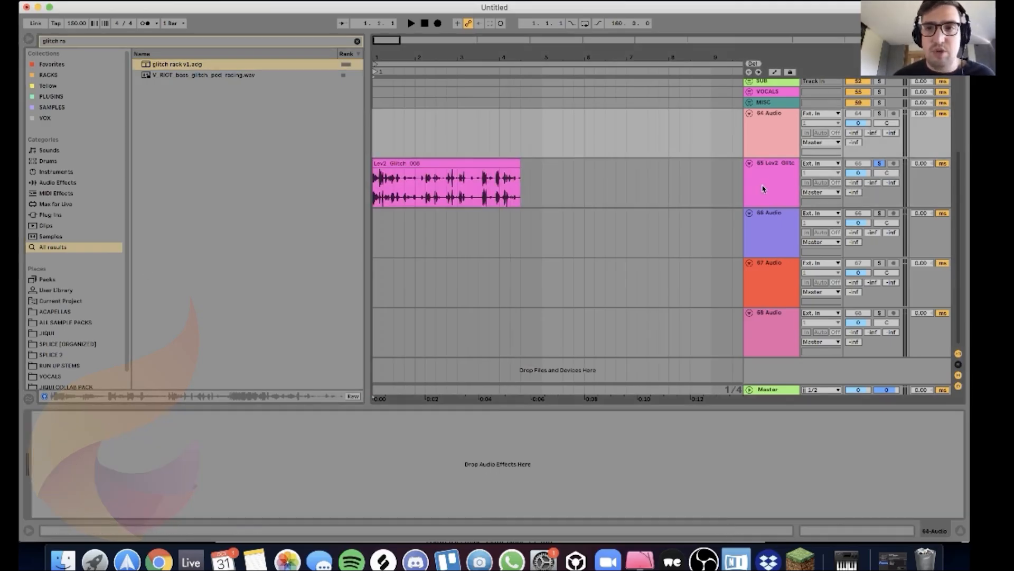
left_click(763, 187)
key("space")
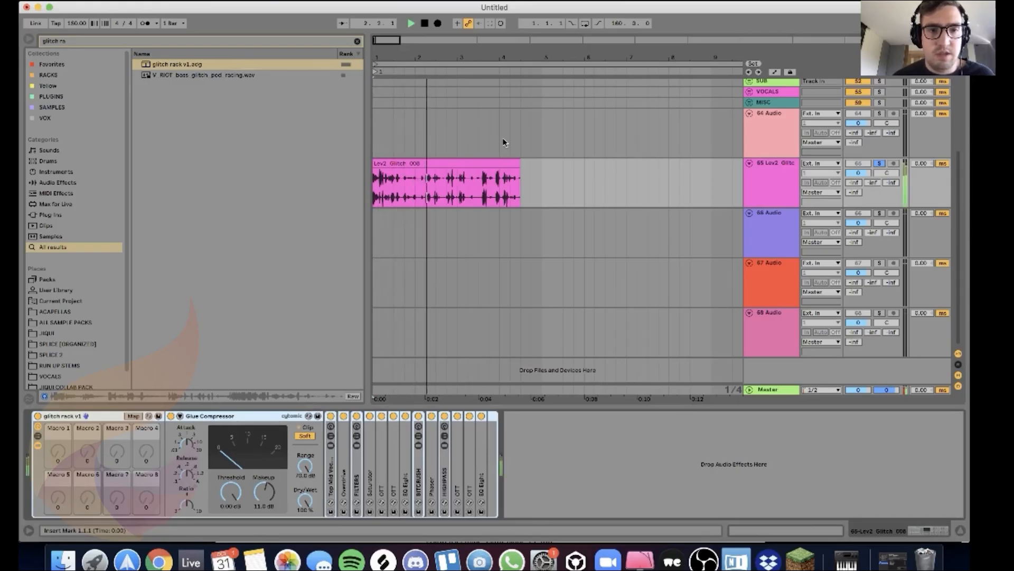
key("space")
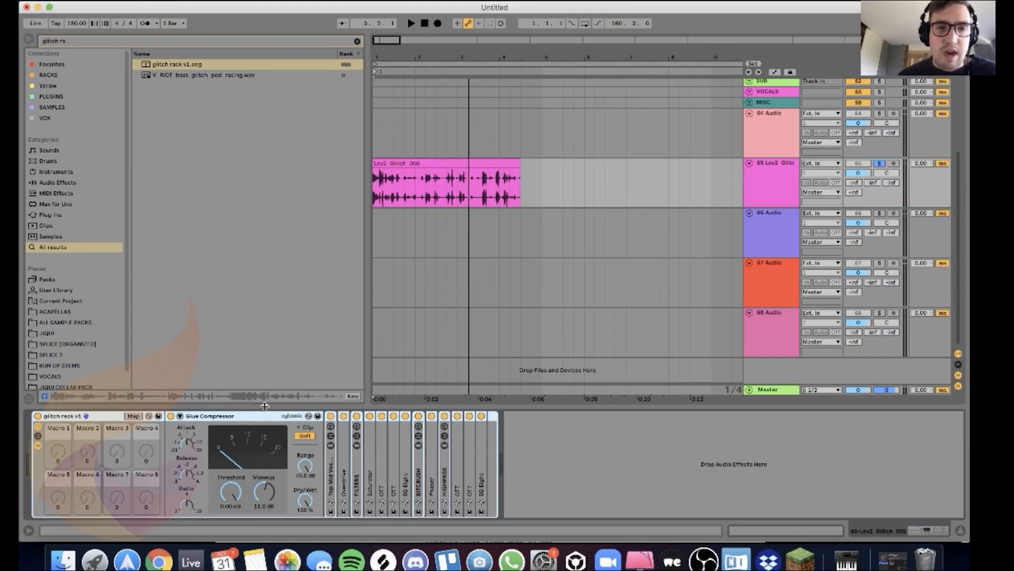
Step: Unfold the Top Mid Vocoder rack and examine the EQ Eight settings of its HIGH and LOW chains
double_click(332, 471)
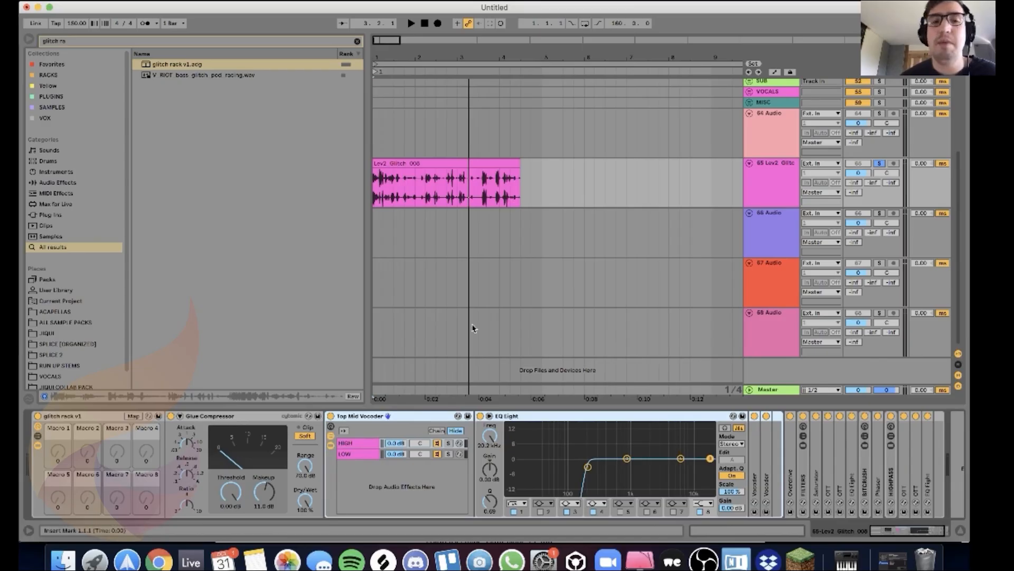
left_click(919, 530)
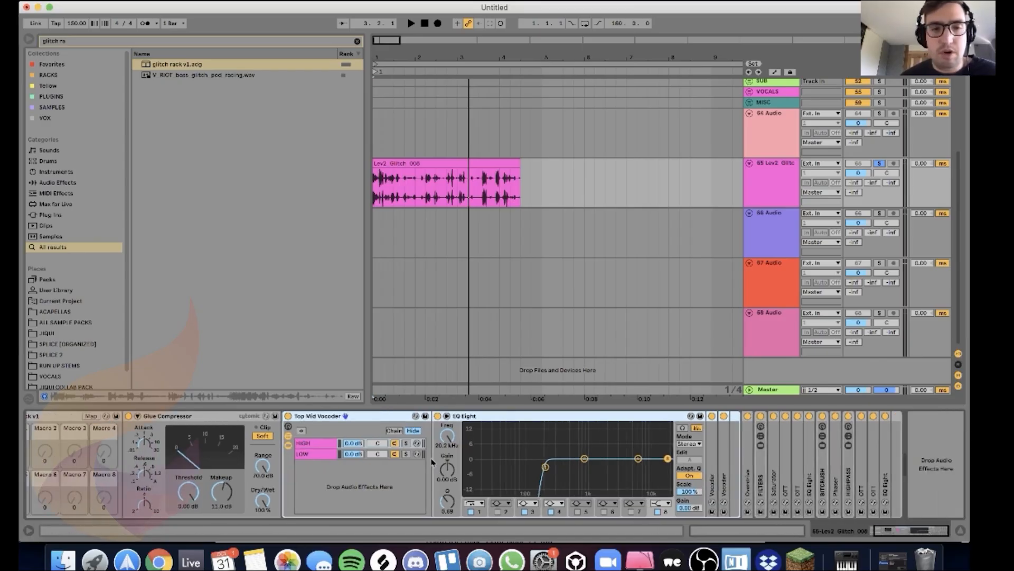
left_click(311, 458)
left_click(315, 450)
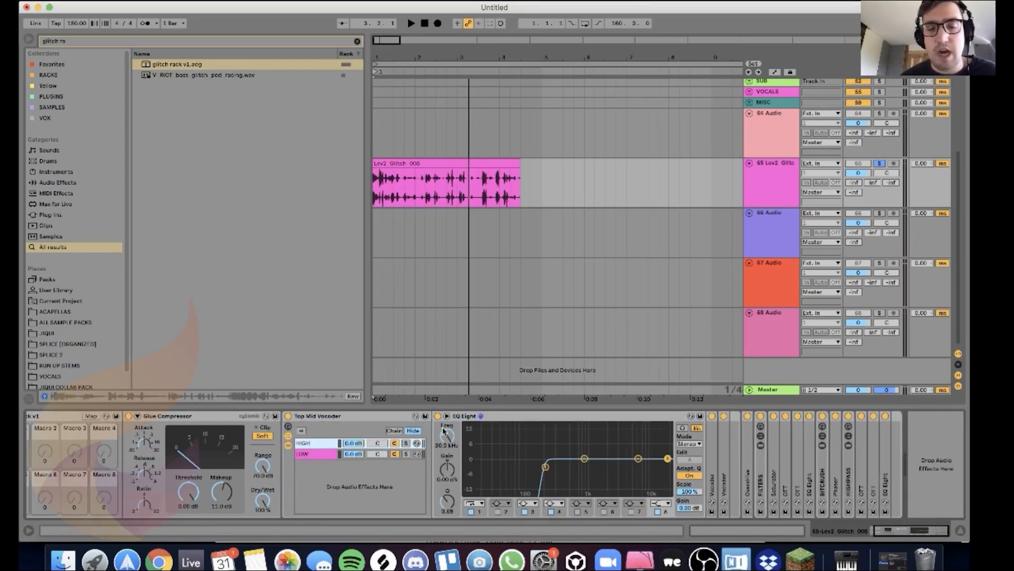
left_click(316, 448)
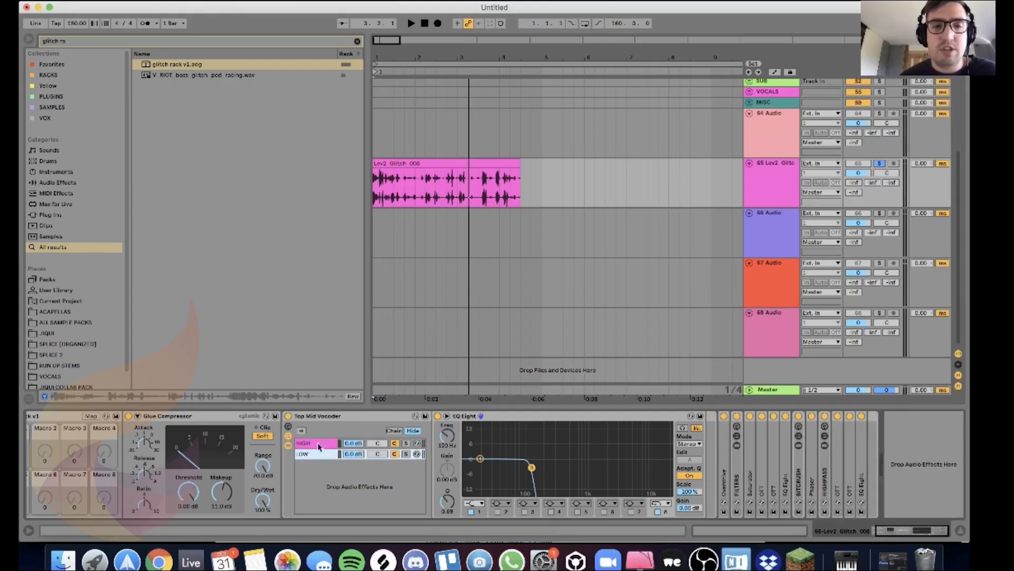
left_click(323, 452)
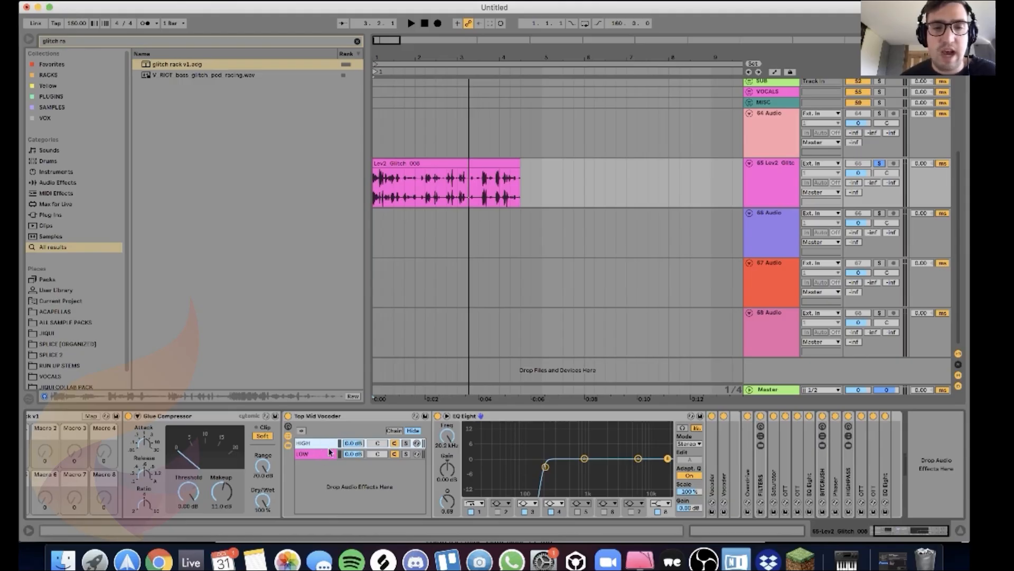
Step: Unfold both Vocoder devices in the HIGH chain and examine their settings
double_click(711, 456)
scroll(726, 444, "right", 5)
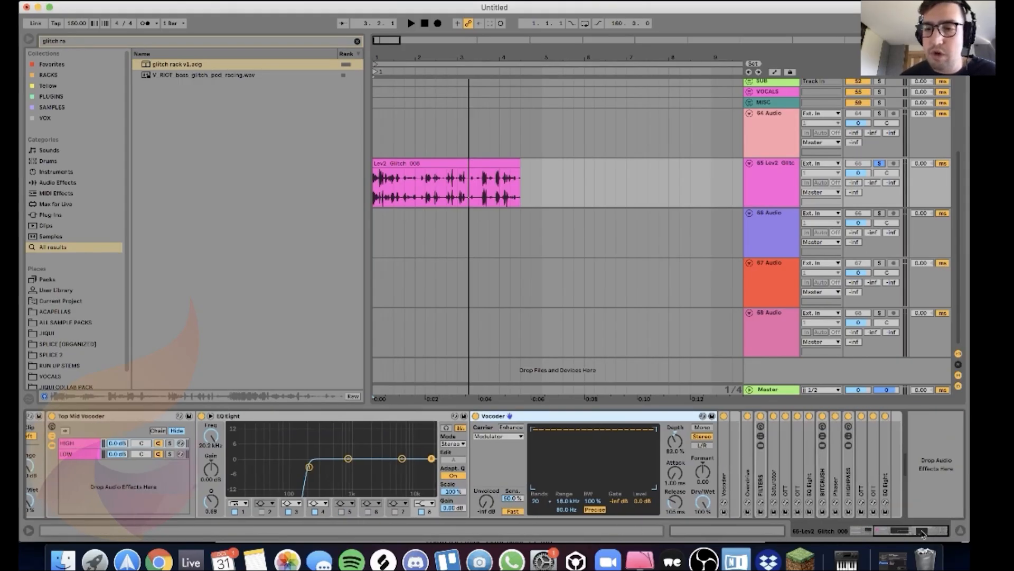
double_click(720, 436)
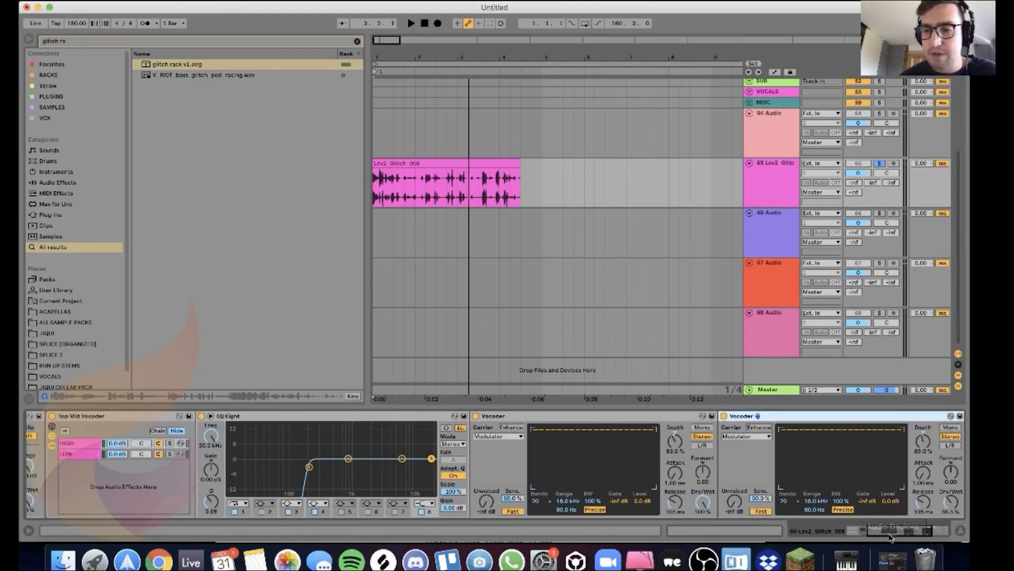
left_click(913, 533)
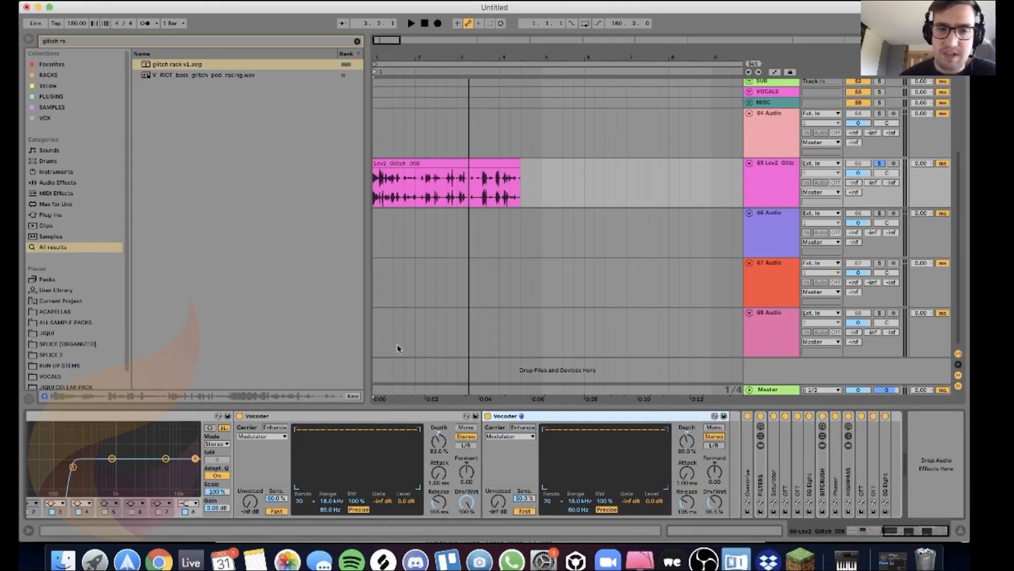
Step: Compare the clip's sound by playing it with both HIGH-chain Vocoders bypassed and again with both re-enabled
left_click(240, 417)
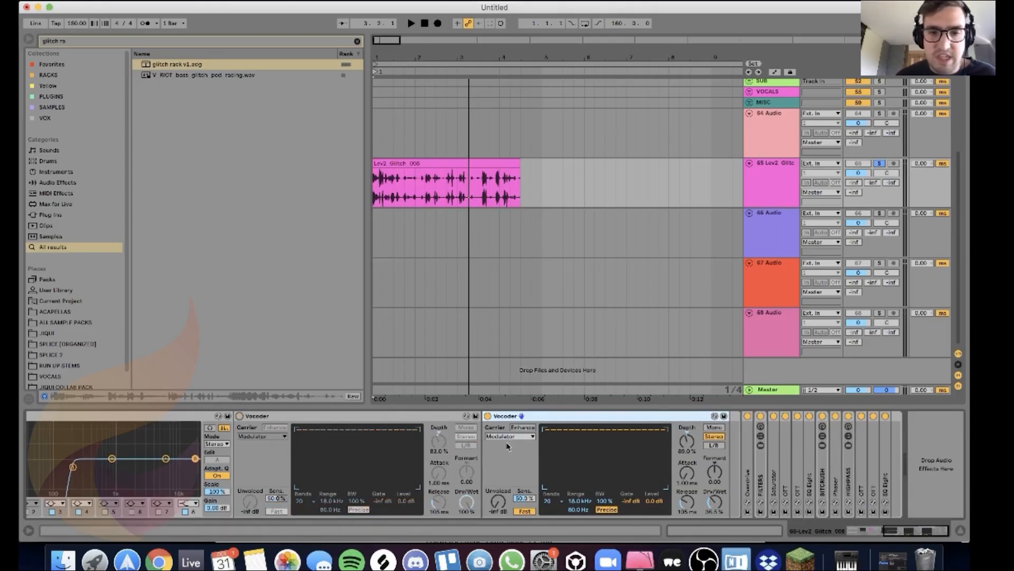
left_click(488, 417)
key("space")
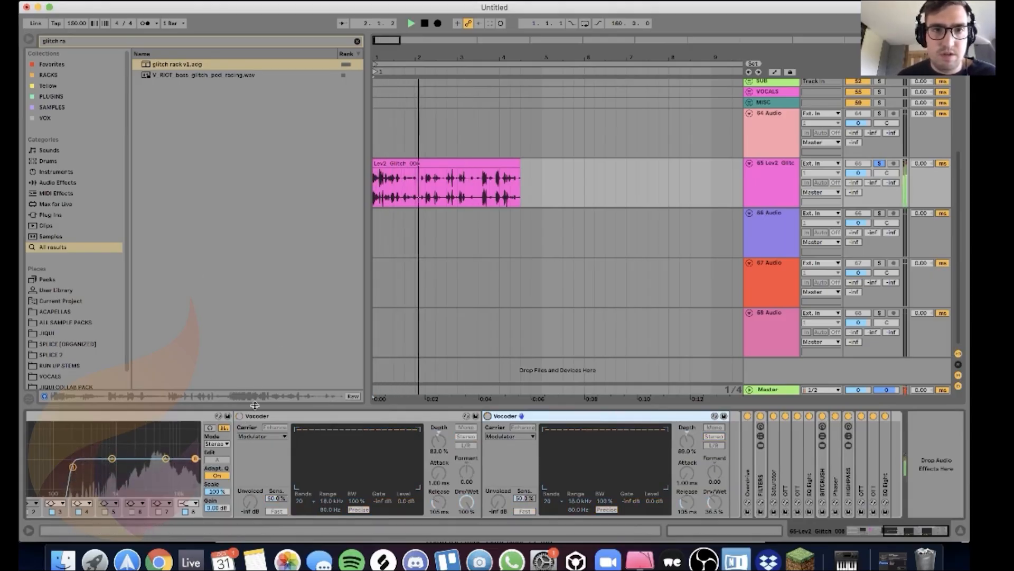
key("space")
left_click(239, 416)
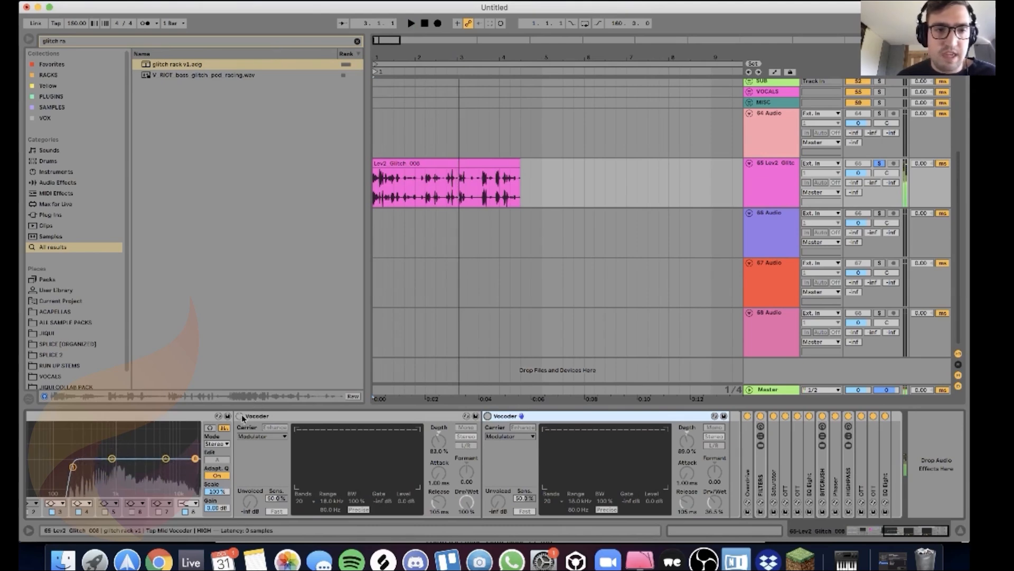
left_click(488, 416)
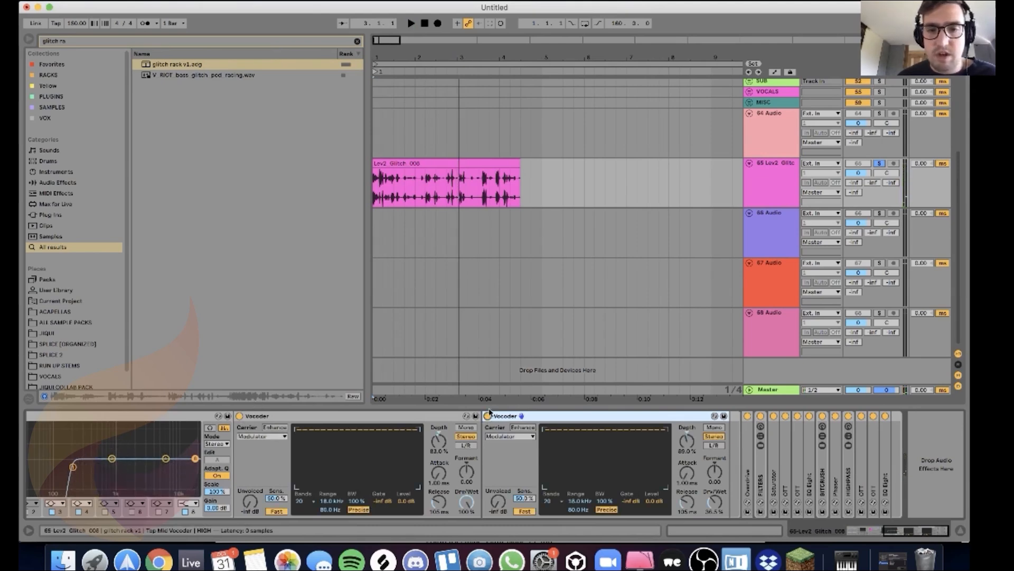
key("space")
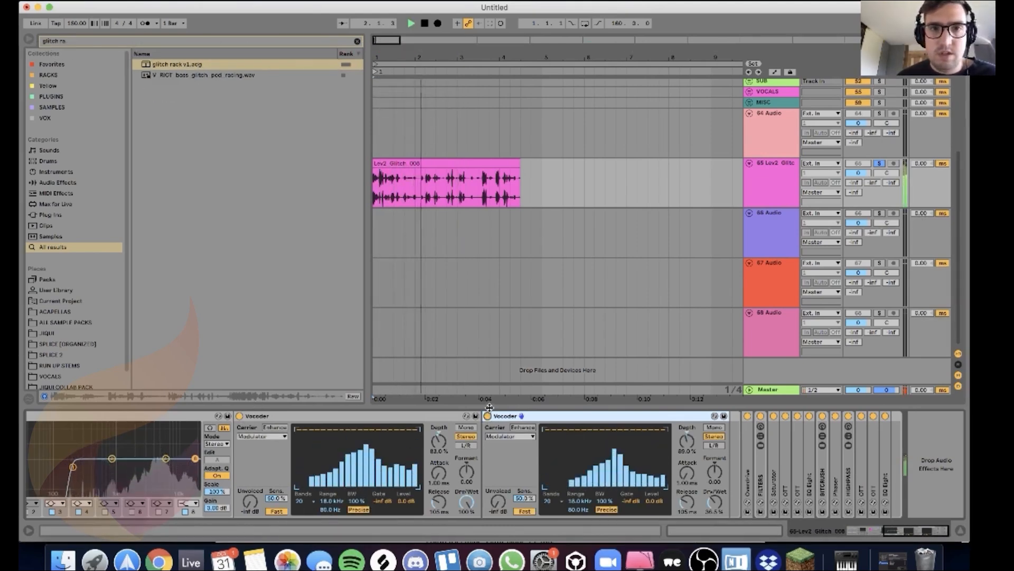
key("space")
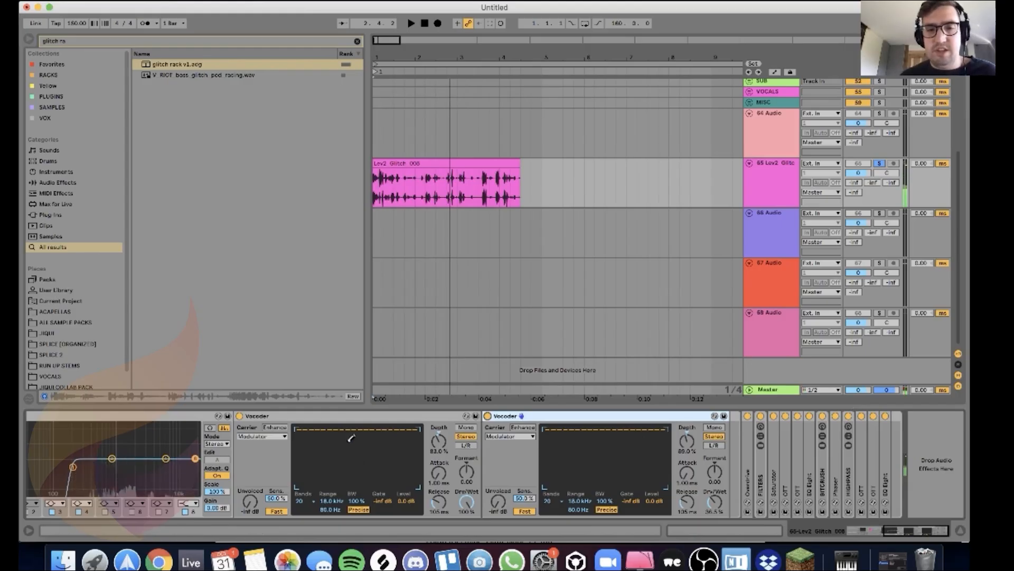
Step: Fold both HIGH-chain Vocoders and unfold the Overdrive device to examine its settings
double_click(346, 416)
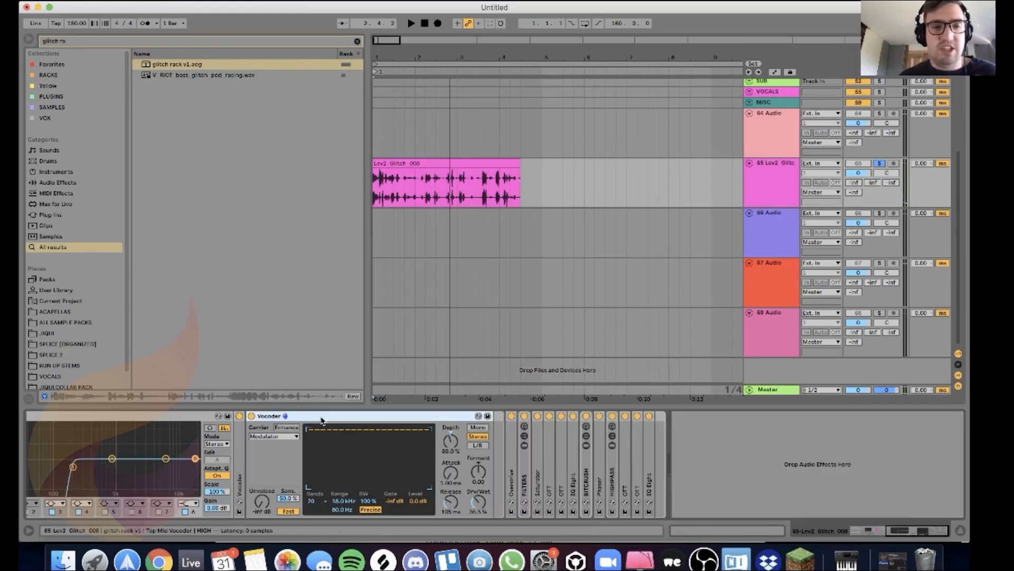
double_click(322, 417)
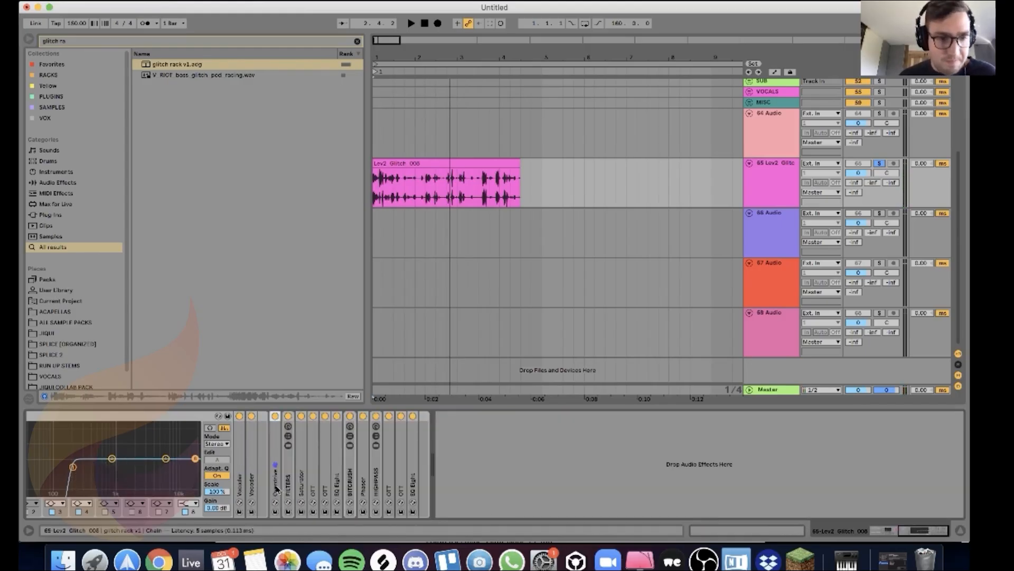
double_click(275, 465)
scroll(525, 466, "left", 5)
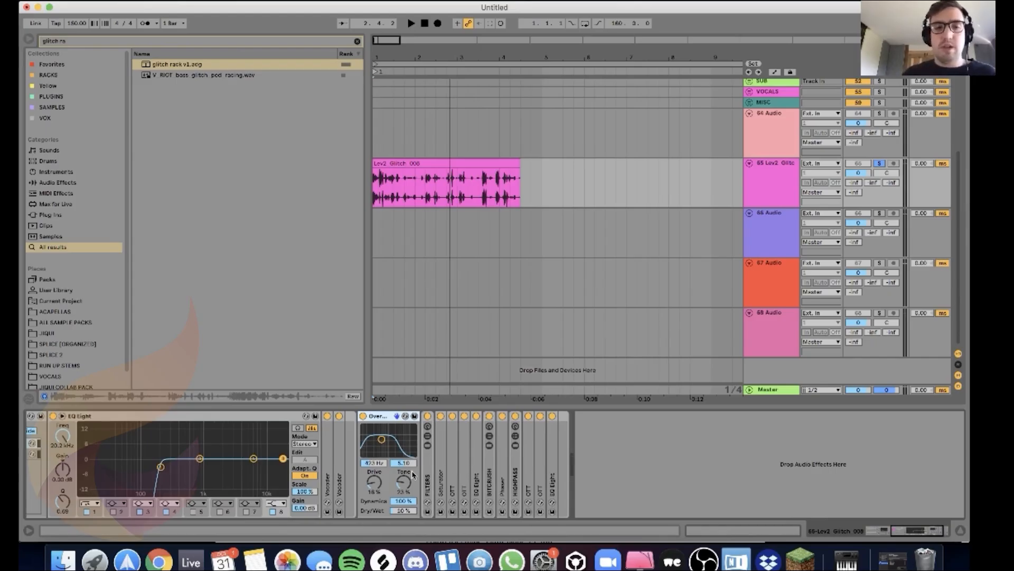
Step: Play the glitch clip from the start of the arrangement while switching the Overdrive's bypass to compare the sound
left_click(383, 138)
left_click(752, 179)
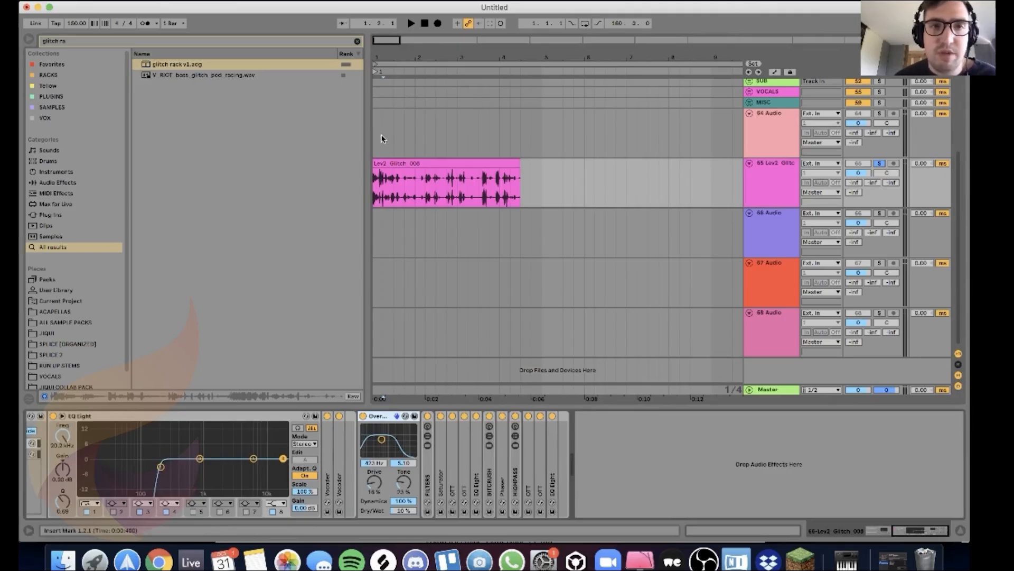
left_click(377, 144)
left_click(772, 188)
key("space")
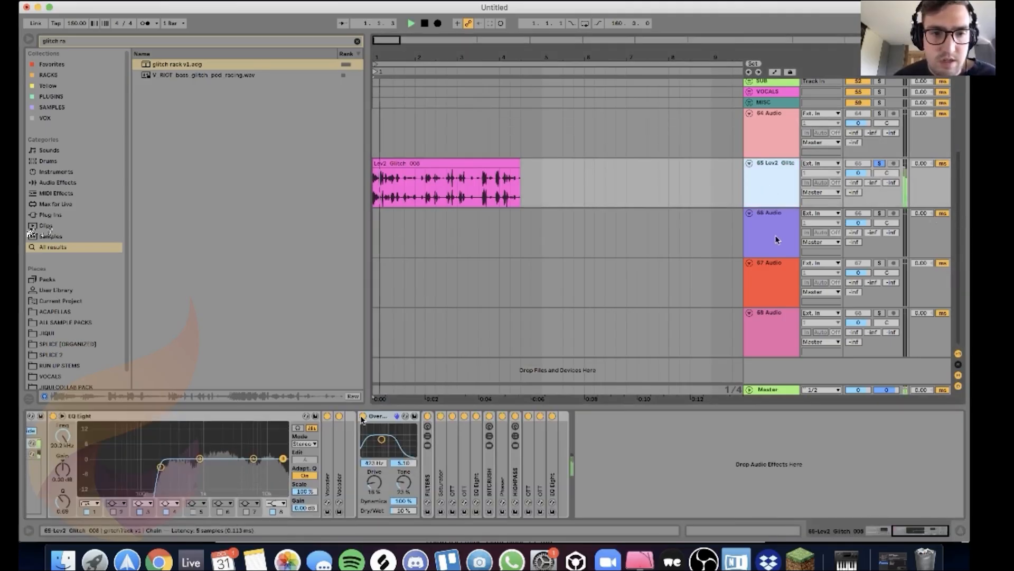
left_click(363, 416)
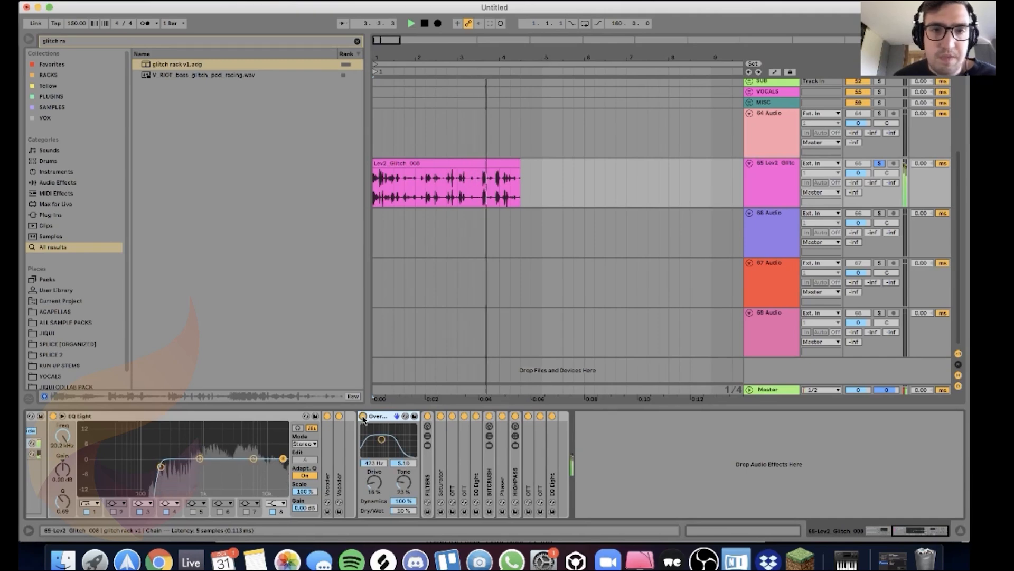
Step: Unfold the FILTERS rack and set its NOTCH macro to 383 Hz and its BP macro to 222 Hz
double_click(432, 480)
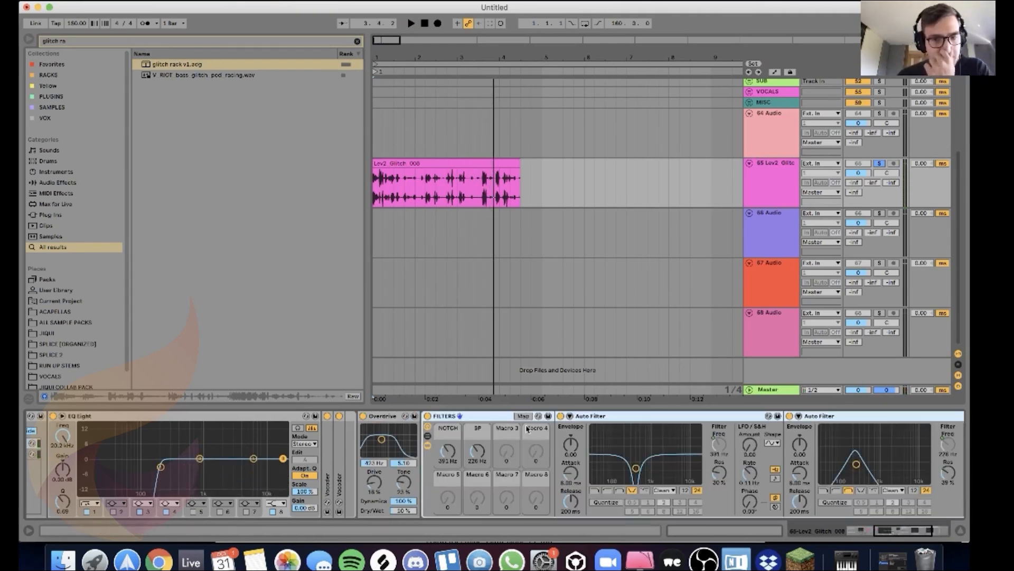
left_click_drag(890, 534, 902, 532)
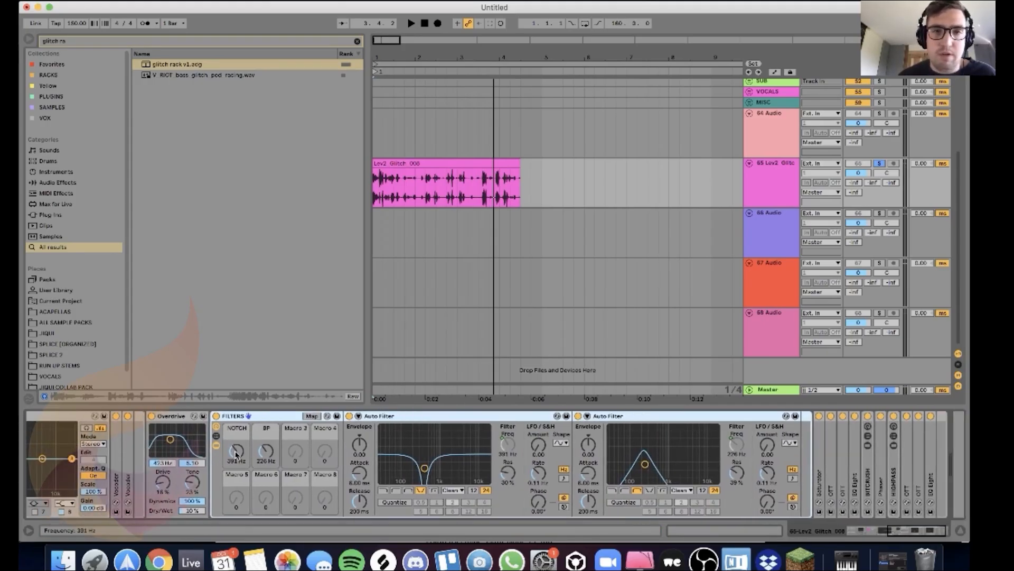
mouse_move(236, 450)
left_mouse_down()
mouse_move(236, 464)
mouse_move(267, 459)
mouse_move(236, 442)
left_mouse_up()
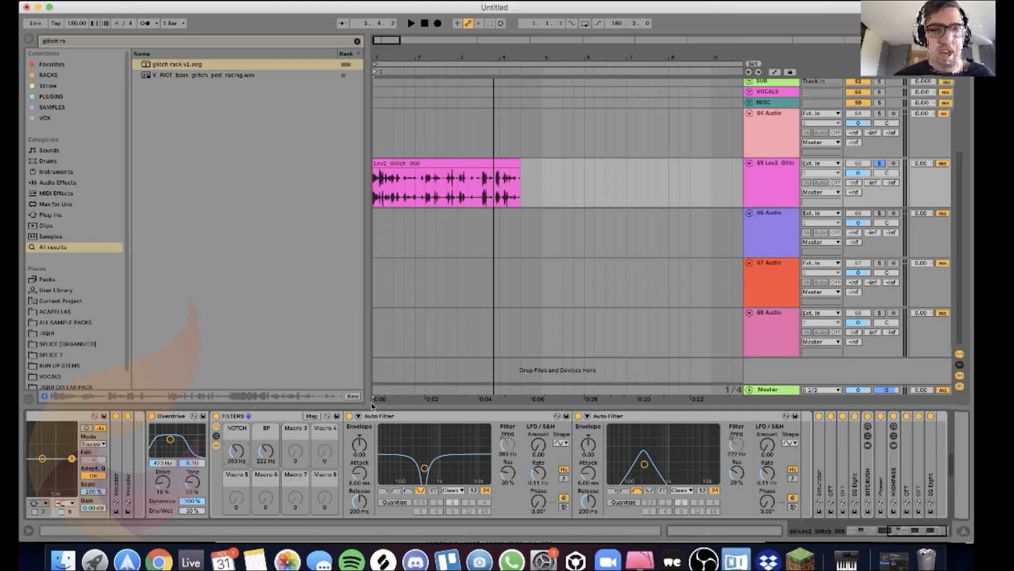
Step: Show automation and add separate lanes on the glitch track for the FILTERS rack's NOTCH and BP macros
key("a")
left_click(795, 202)
left_click(780, 183)
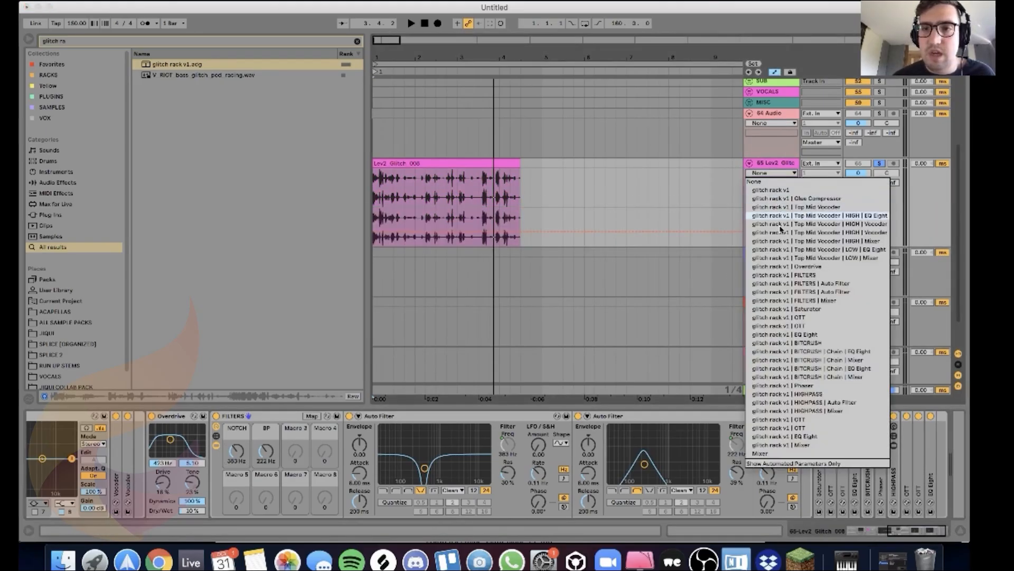
left_click(782, 278)
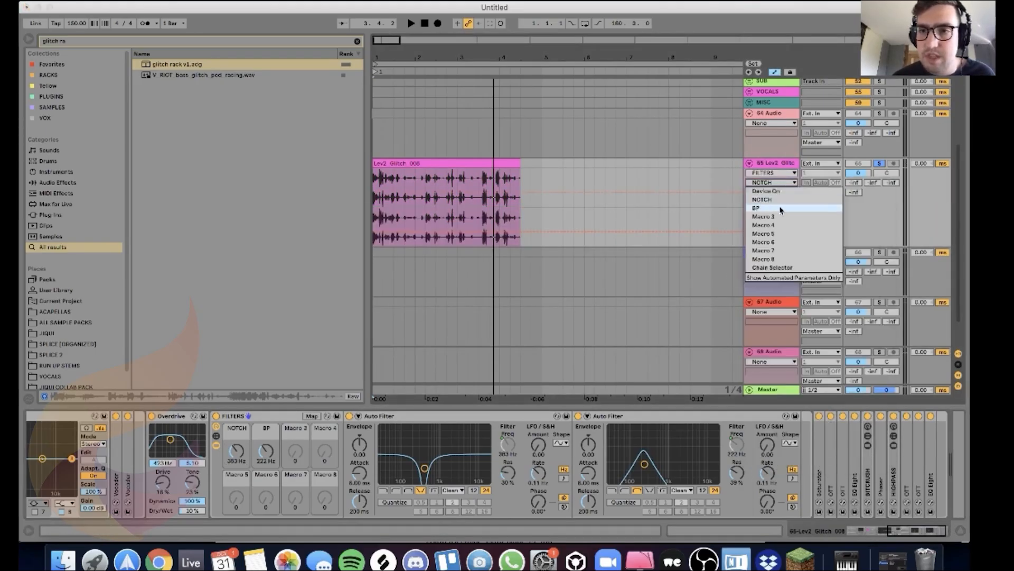
left_click(781, 208)
left_click(794, 202)
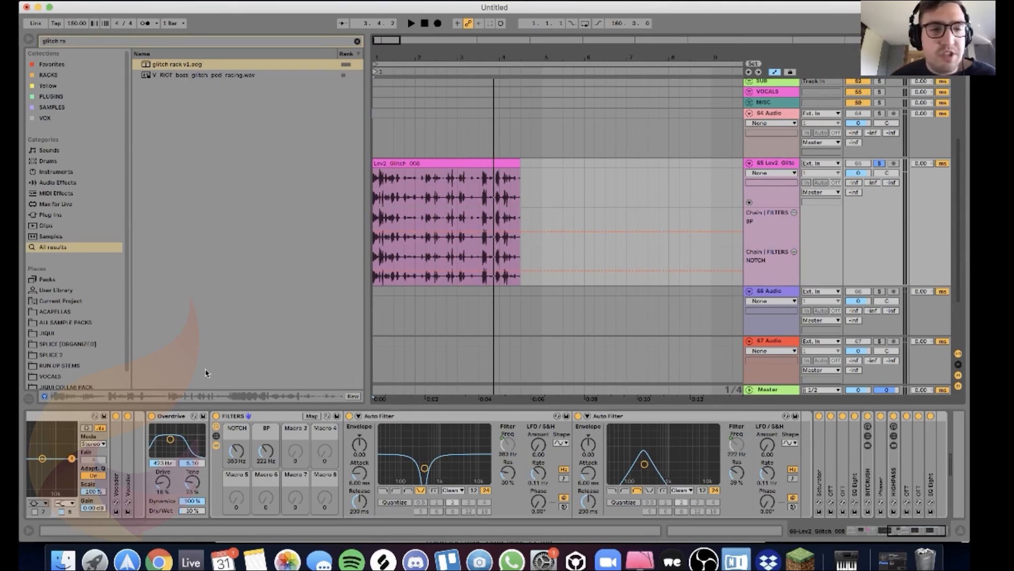
Step: Draw a zigzag automation curve for the NOTCH macro across the clip and copy it to the BP lane
left_click_drag(236, 450, 237, 455)
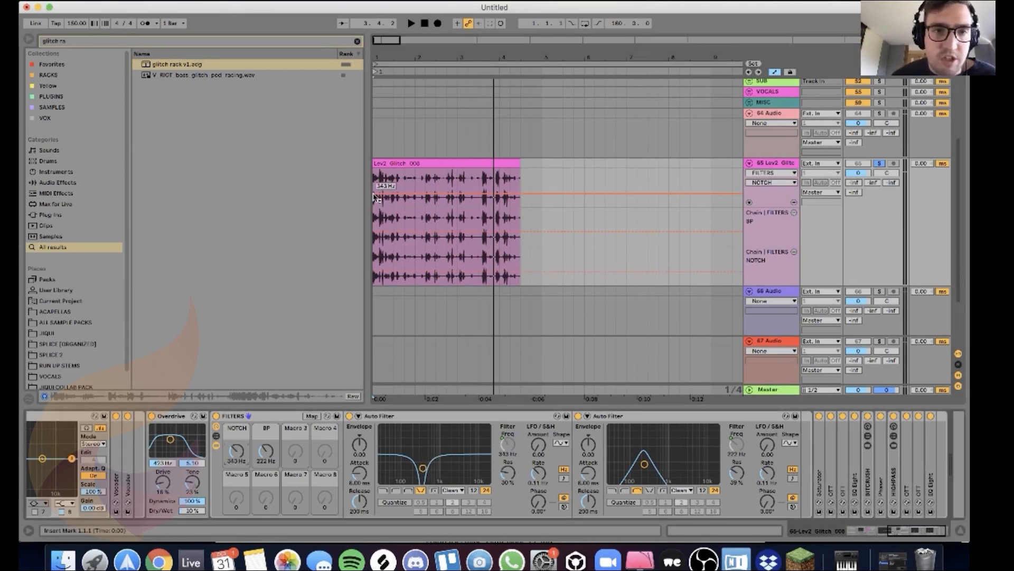
mouse_move(375, 197)
left_mouse_down()
mouse_move(463, 178)
mouse_move(478, 193)
mouse_move(505, 193)
mouse_move(490, 180)
left_mouse_up()
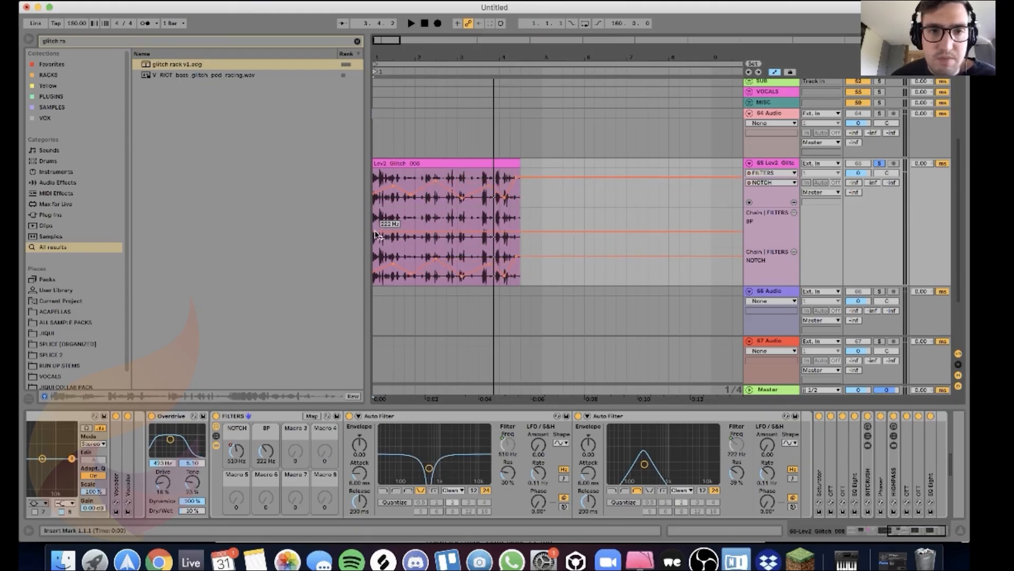
left_click_drag(521, 196, 369, 191)
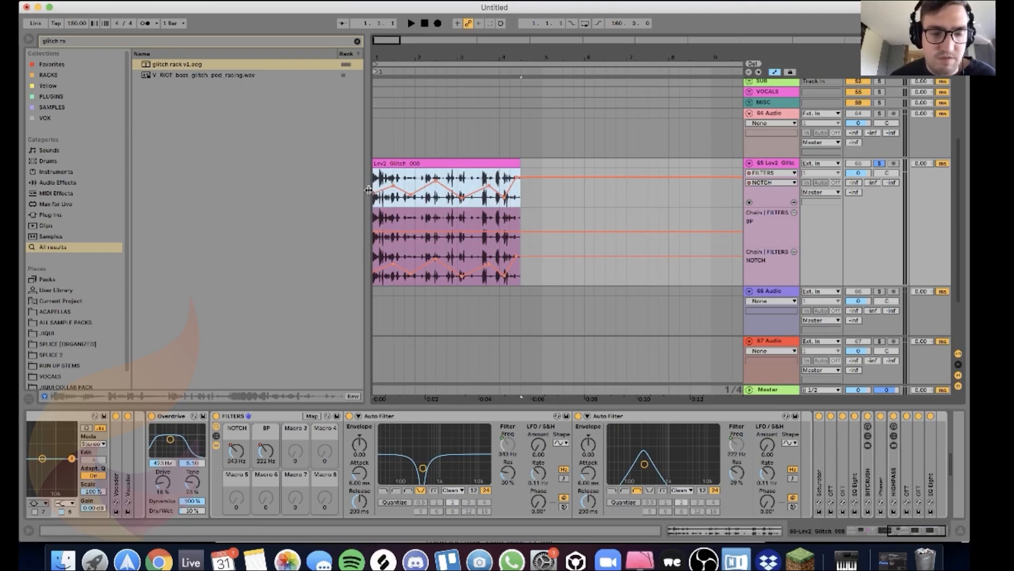
left_click(374, 222)
Step: Play the automated clip and compare its sound with the FILTERS rack bypassed and re-enabled
key("space")
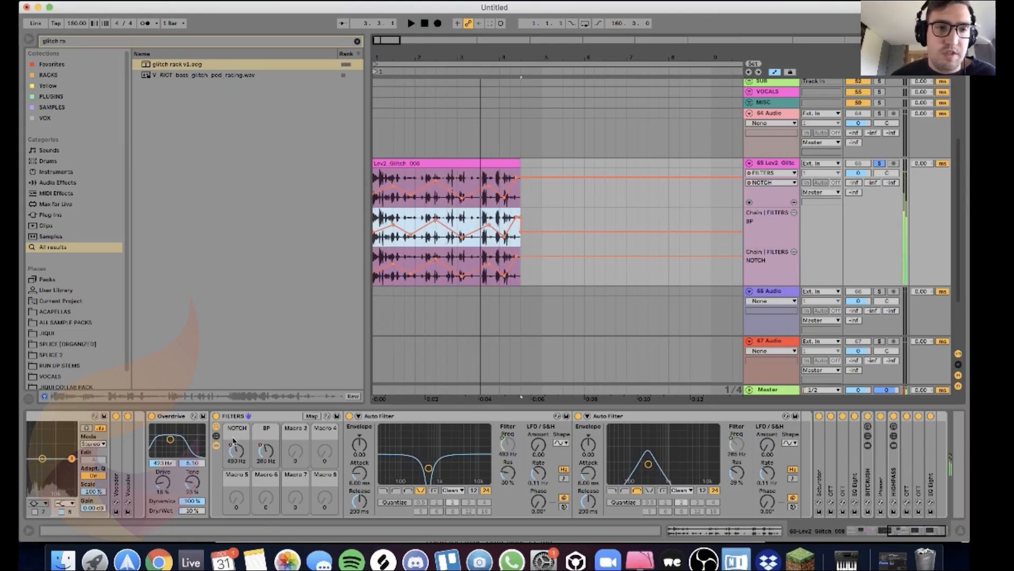
left_click(216, 417)
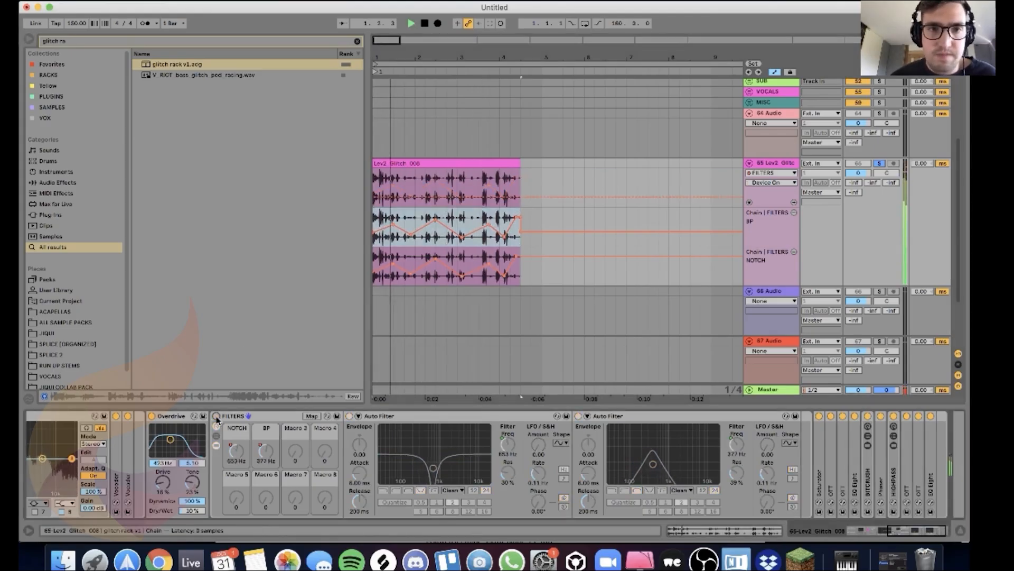
left_click(216, 417)
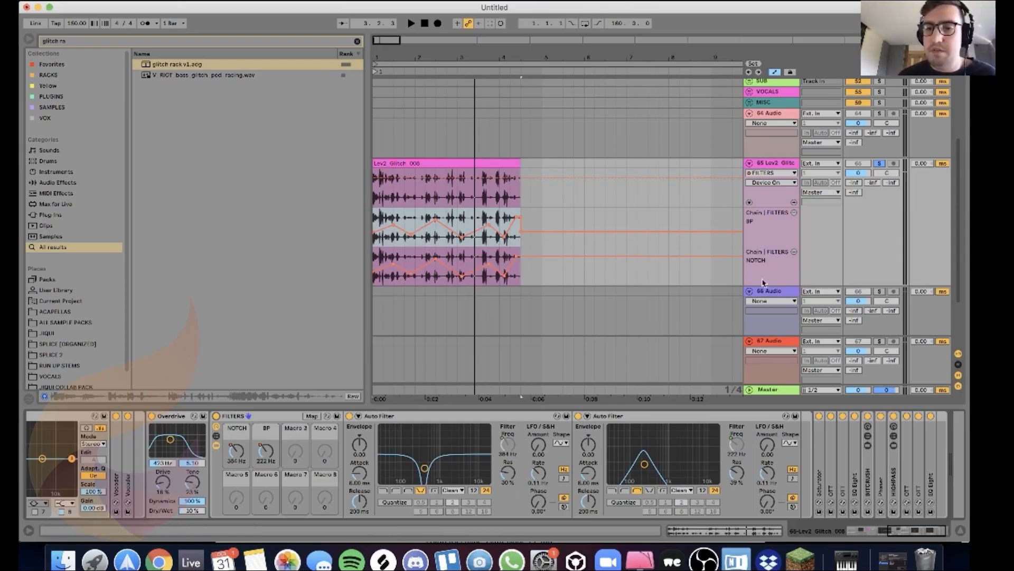
Step: Fold the FILTERS rack, then unfold the Saturator and the two OTT devices after it to examine their settings
left_click(255, 418)
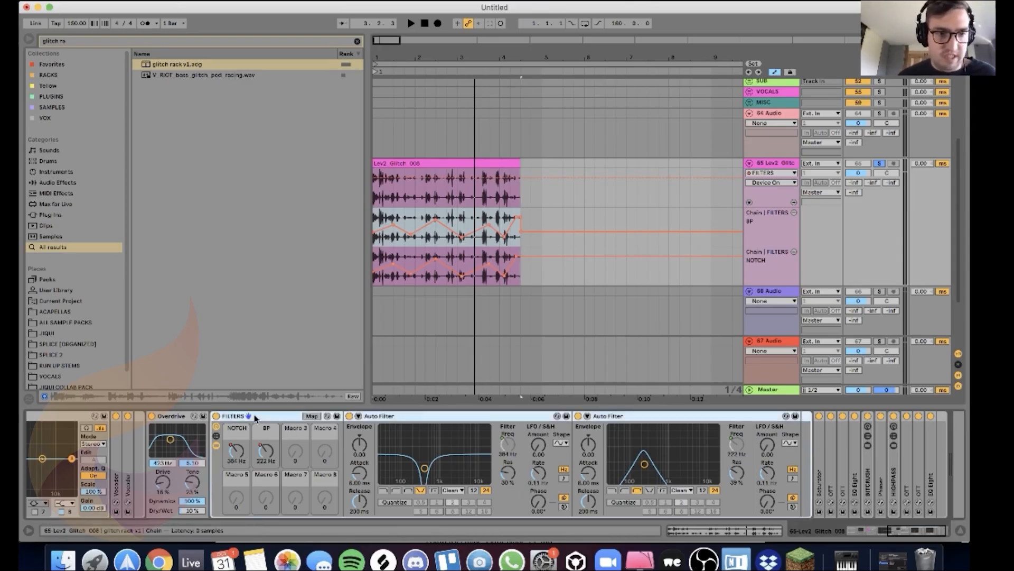
double_click(256, 418)
double_click(232, 478)
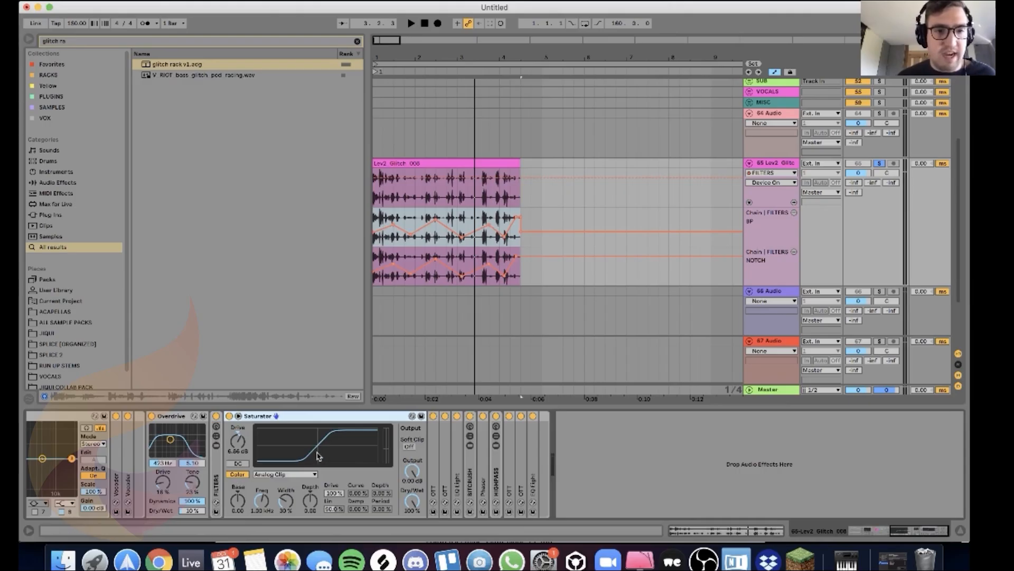
double_click(433, 442)
double_click(708, 449)
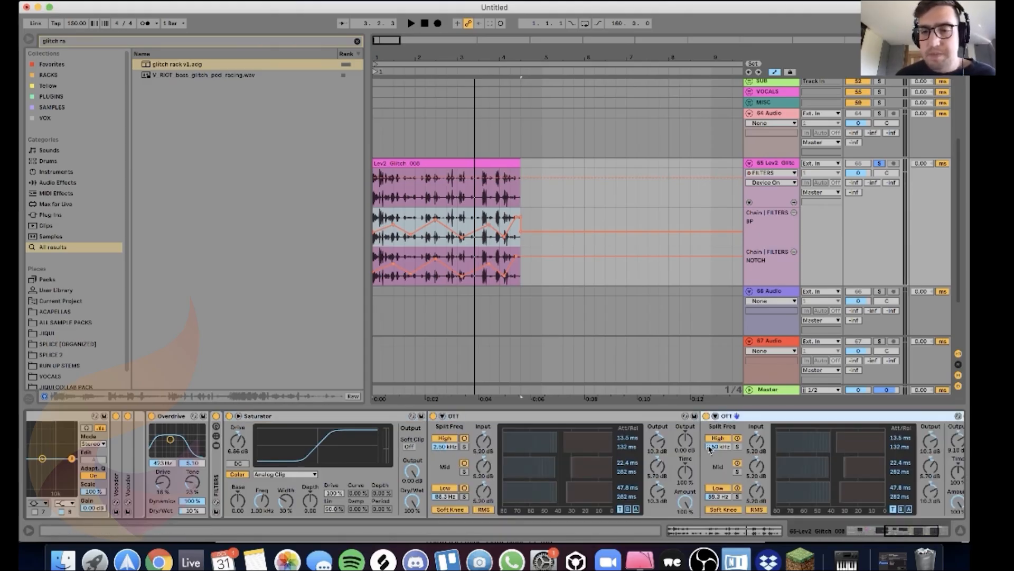
Step: Review the Saturator and OTT section, and unfold the EQ Eight following the OTTs to examine its curve
left_click(917, 532)
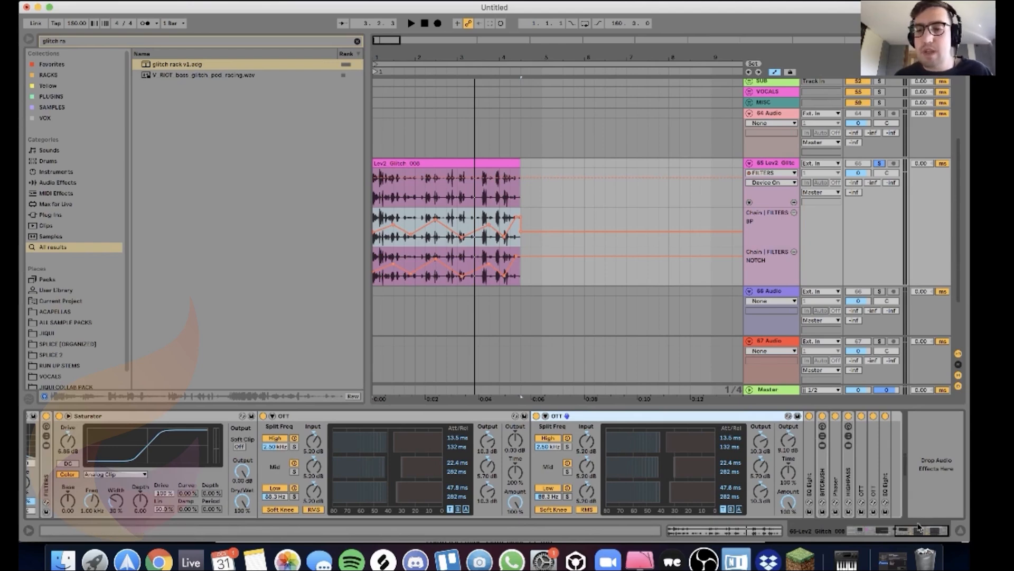
left_click_drag(921, 530, 842, 525)
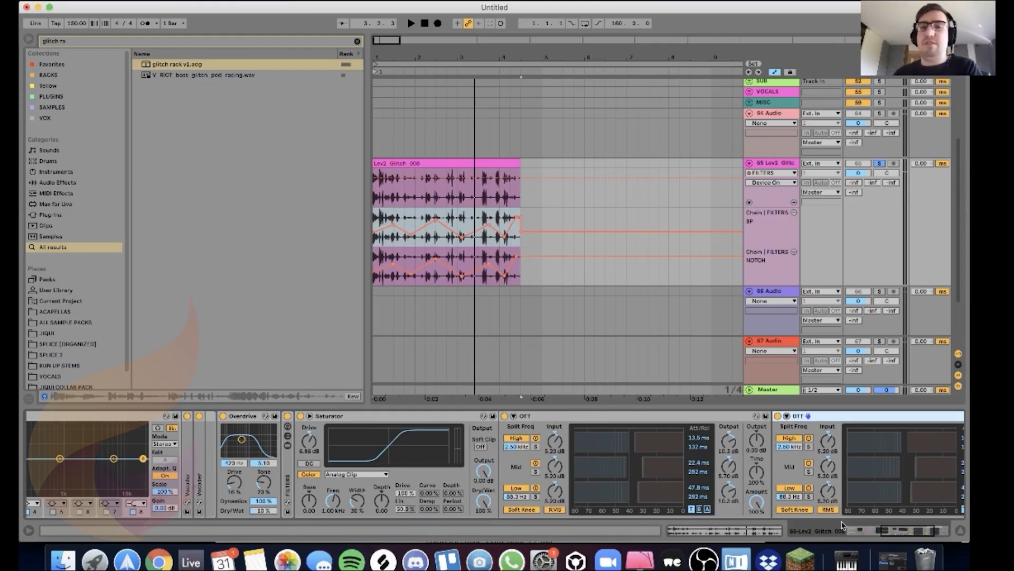
left_click_drag(914, 535, 928, 533)
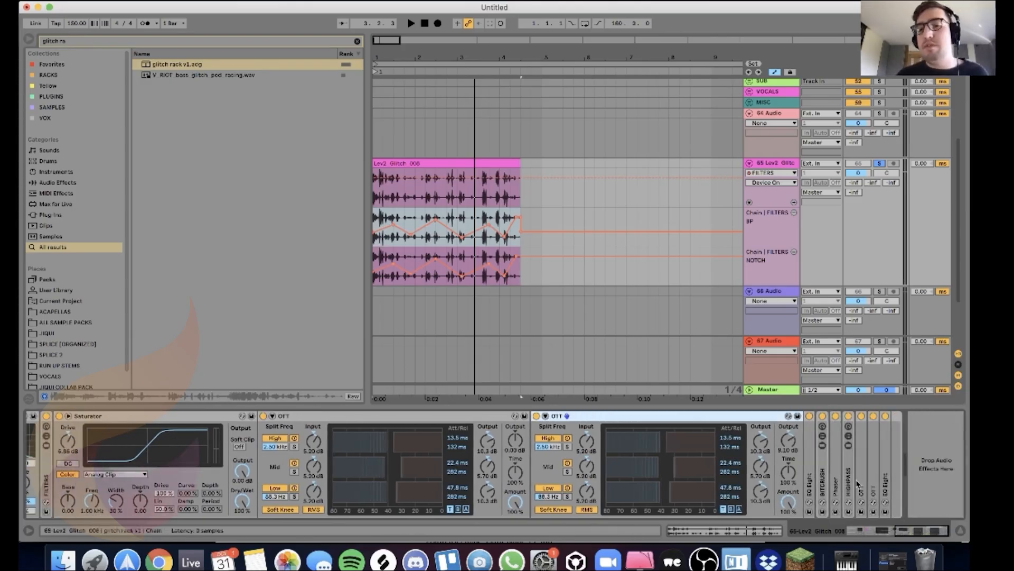
mouse_move(927, 533)
left_mouse_down()
mouse_move(907, 531)
mouse_move(919, 529)
left_mouse_up()
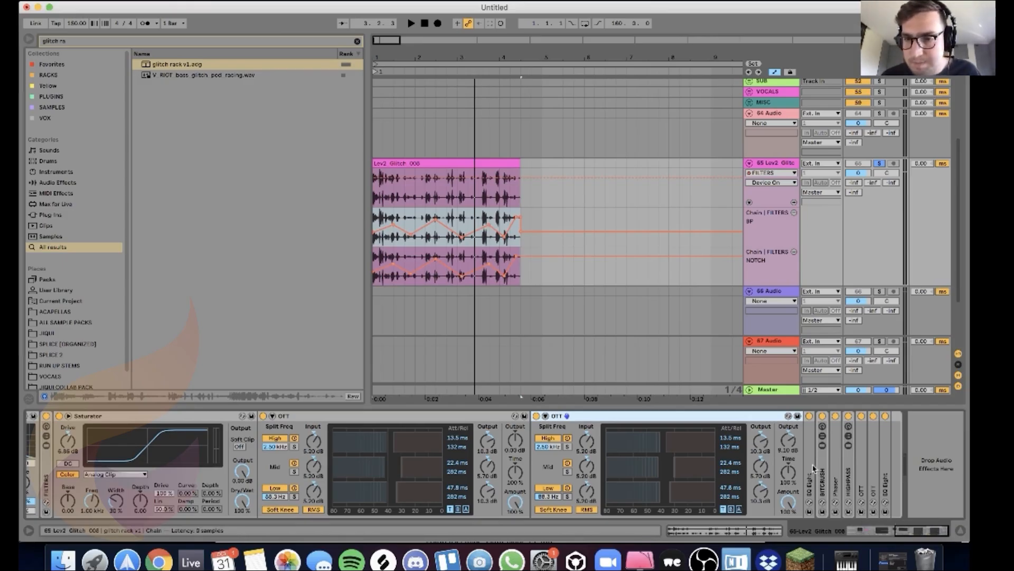
double_click(811, 468)
left_click(938, 532)
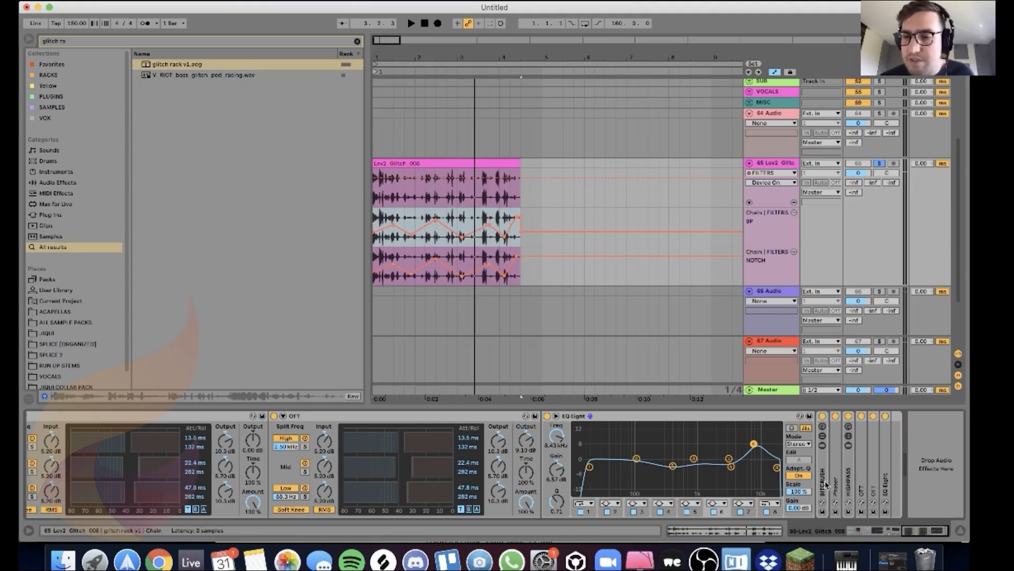
Step: Fold the EQ Eight, unfold the BITCRUSH rack and examine the EQ Eight settings of its two chains
double_click(613, 416)
double_click(560, 479)
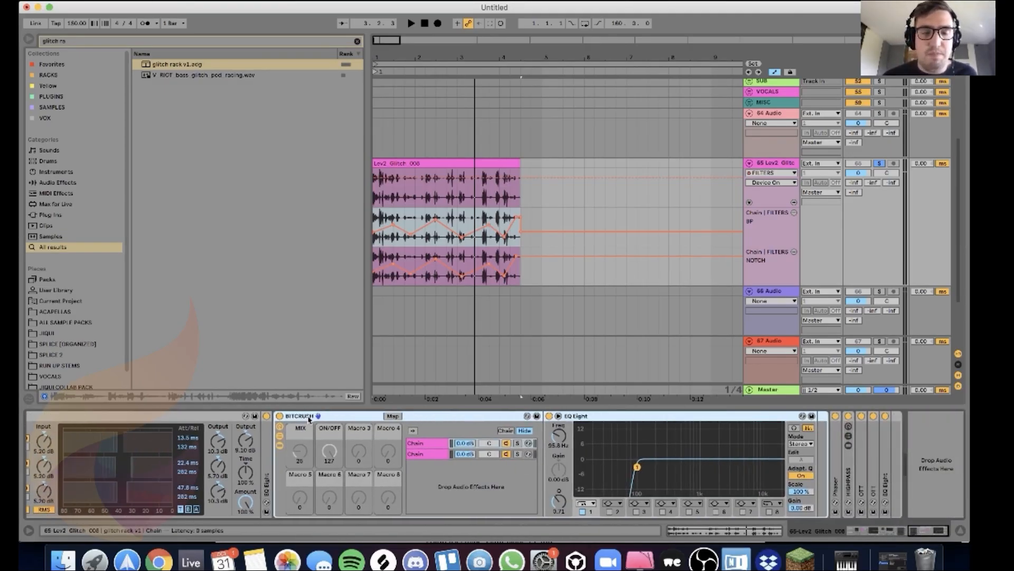
left_click(431, 456)
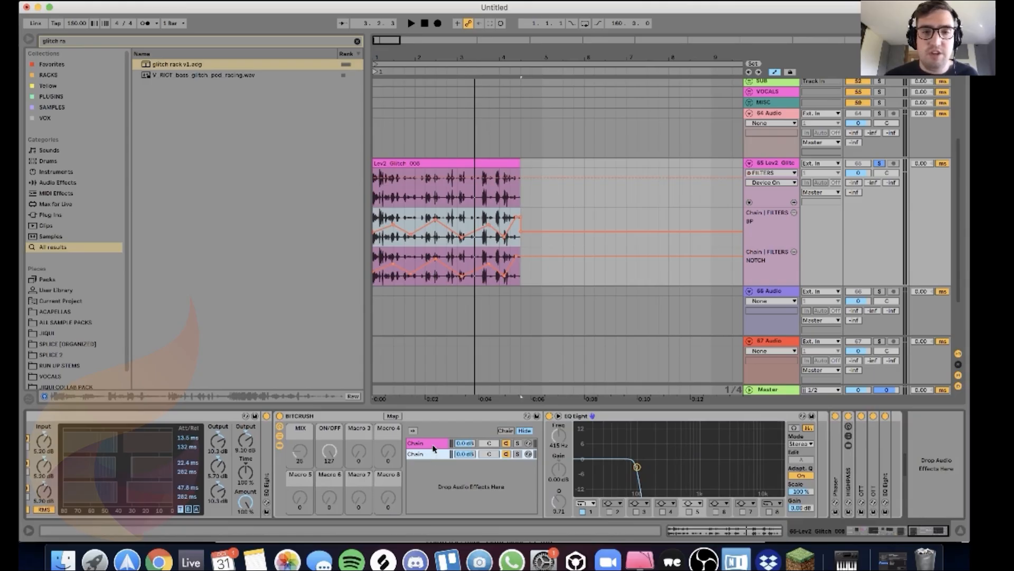
left_click(433, 454)
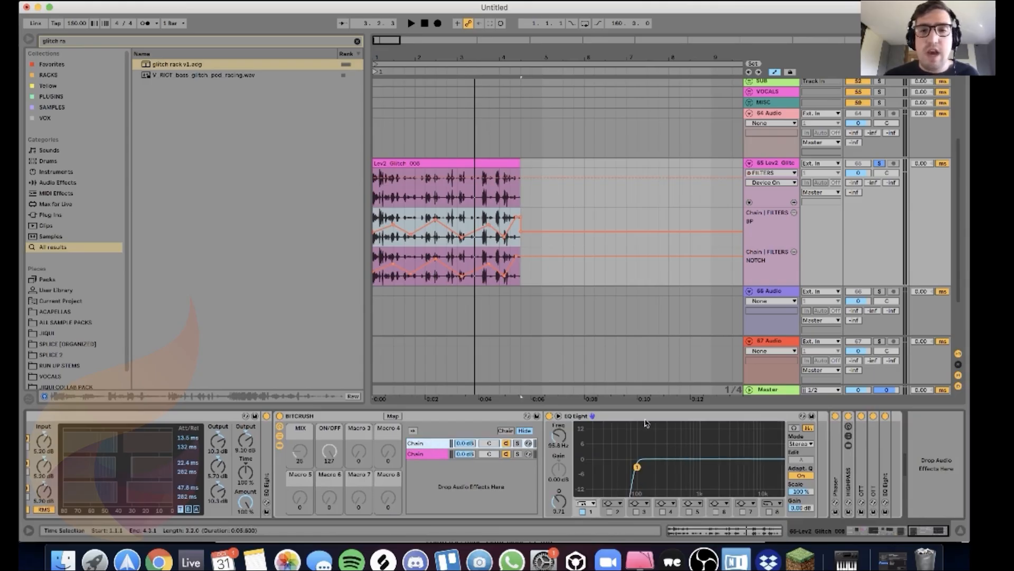
Step: Insert a Redux device directly after the folded BITCRUSH rack and set its downsampling to Soft at 4.17
double_click(299, 416)
key("super+f")
type("re")
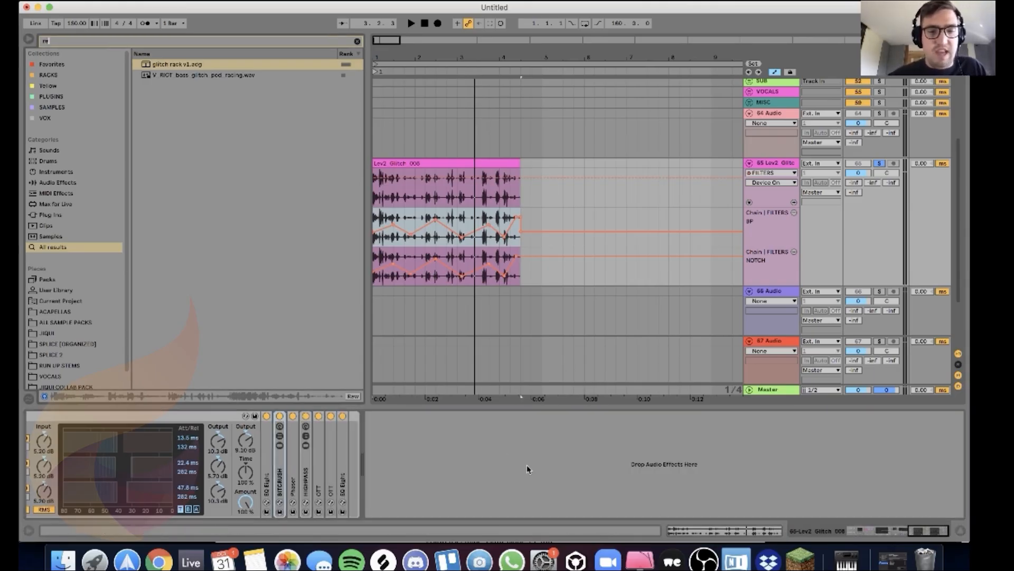
type("dux")
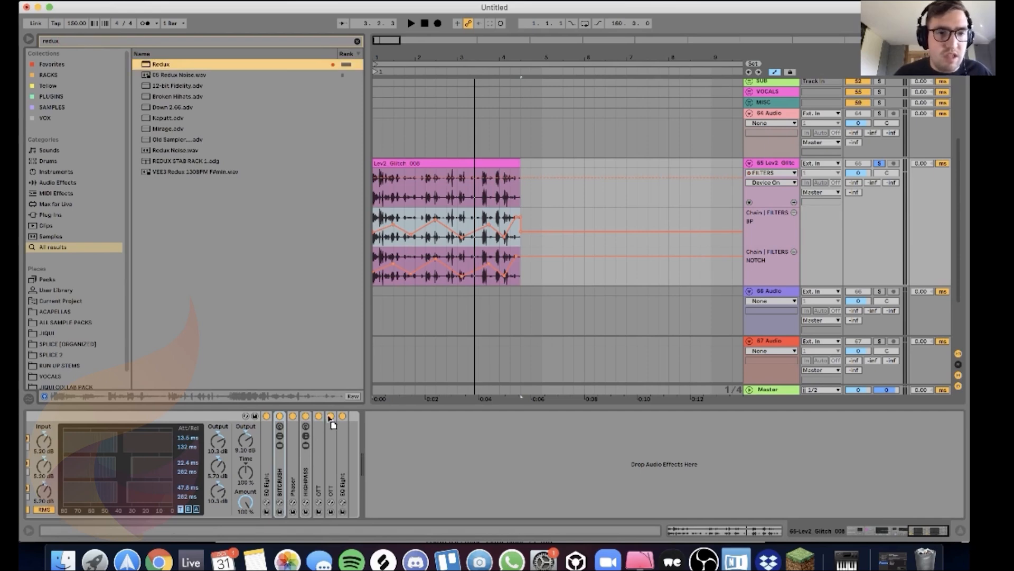
key("Return")
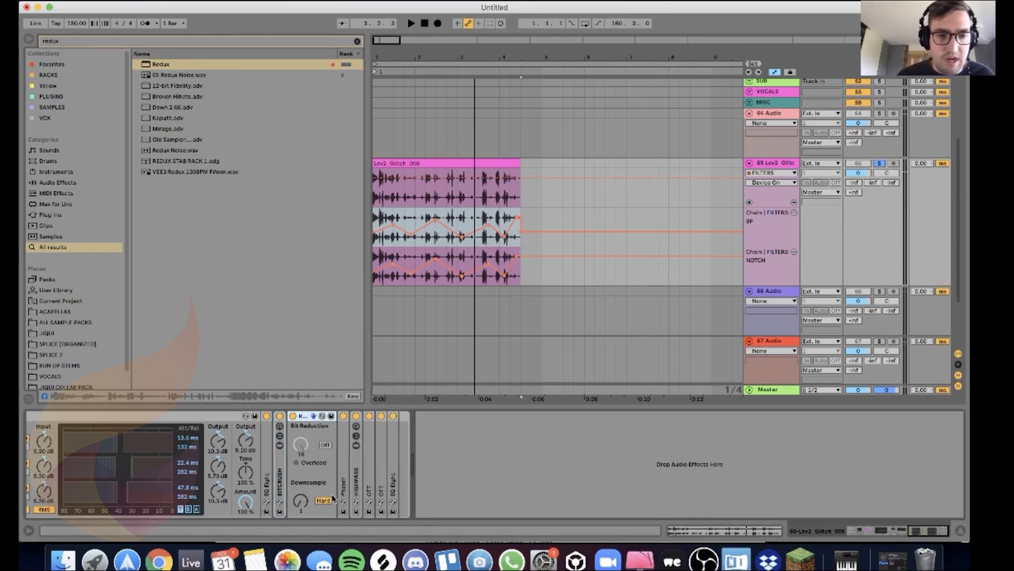
left_click(322, 501)
left_click_drag(303, 499, 300, 507)
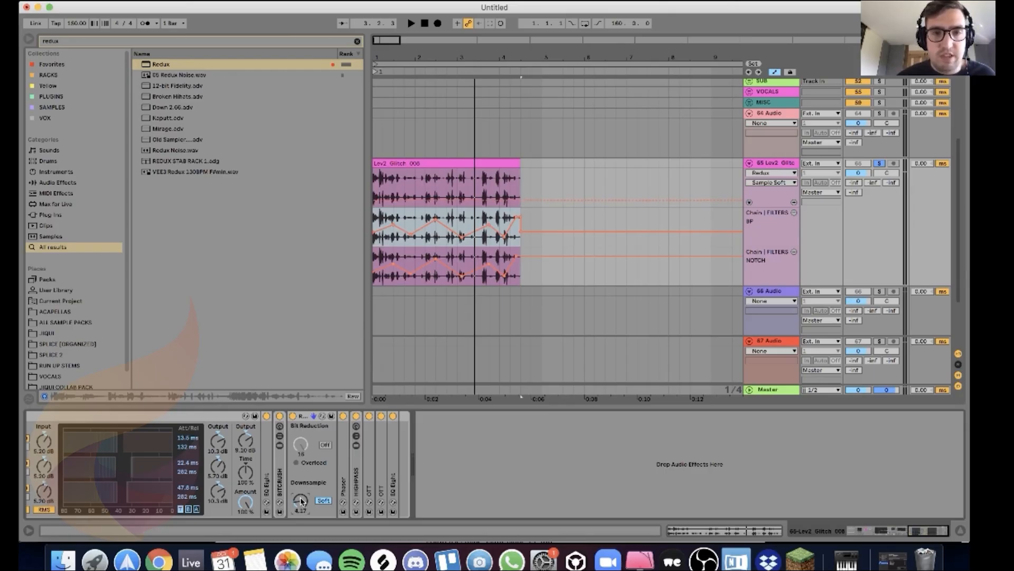
Step: Bypass and re-enable the Redux device, and play the clip to hear its downsampling effect
left_click(292, 416)
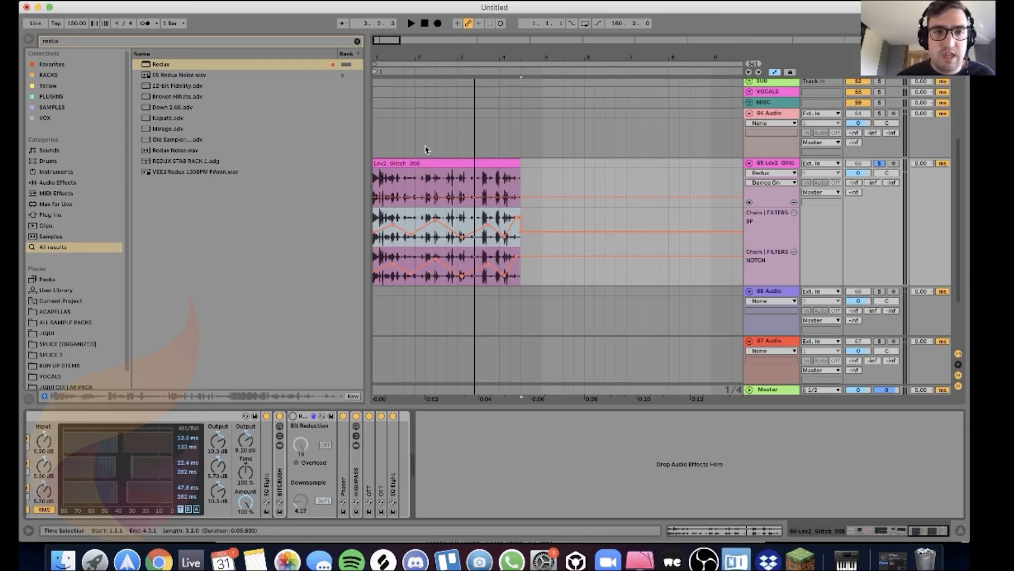
left_click(293, 416)
key("space")
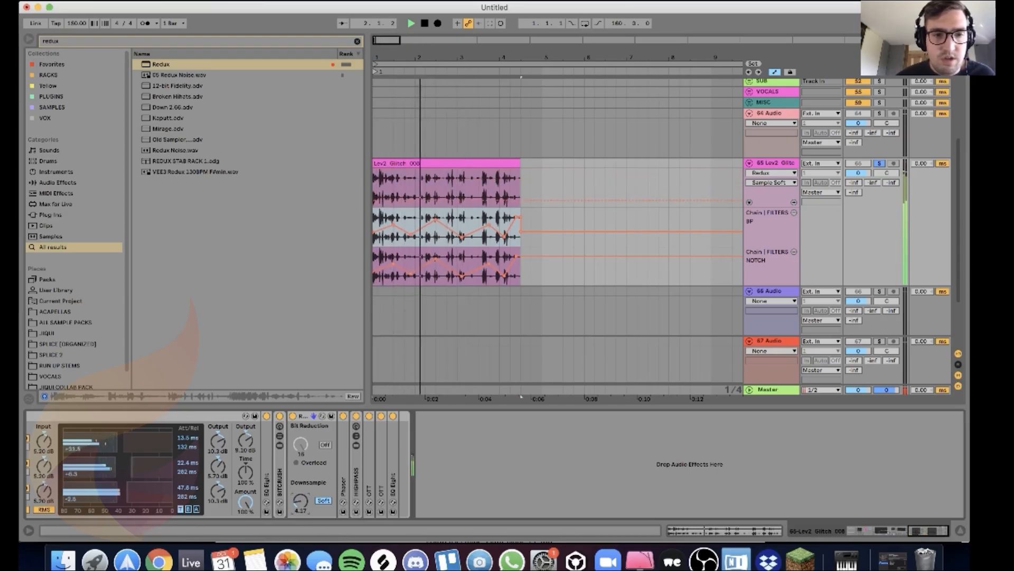
Step: Unfold the BITCRUSH rack, set the Redux device's downsampling to 4.02 and play the clip to hear the change
left_click(281, 470)
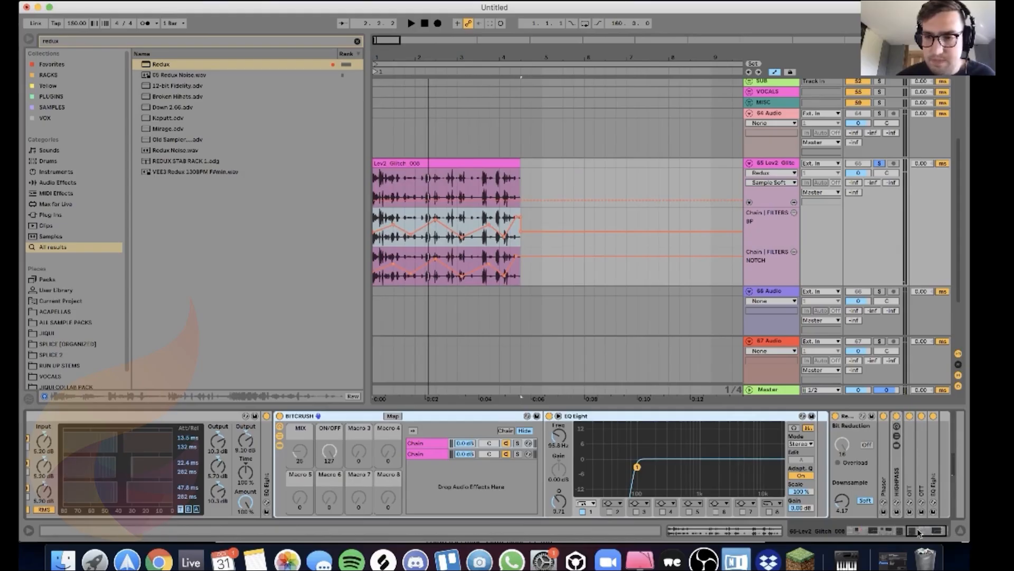
left_click(925, 529)
mouse_move(801, 416)
left_mouse_down()
mouse_move(764, 426)
mouse_move(810, 420)
left_mouse_up()
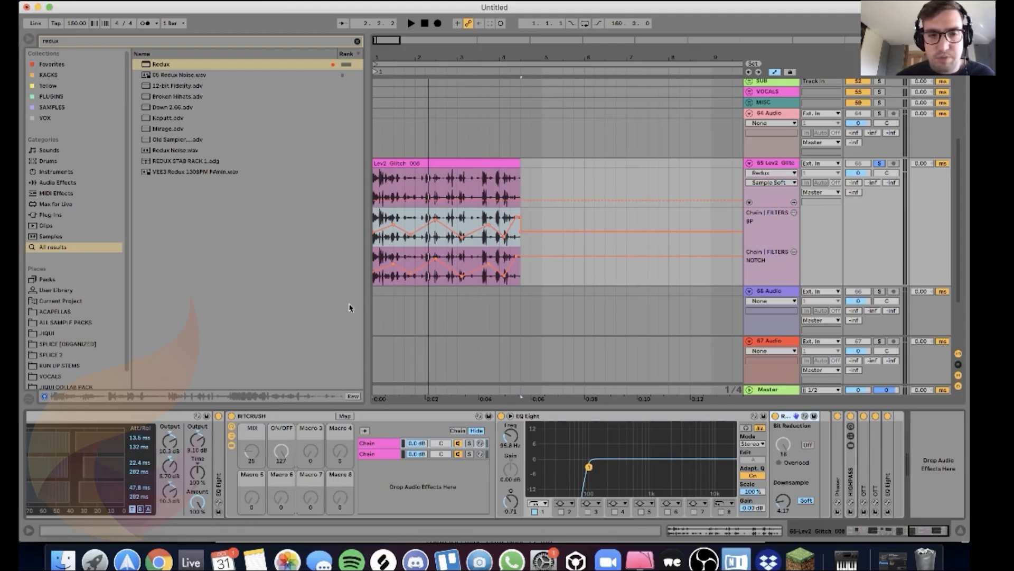
key("space")
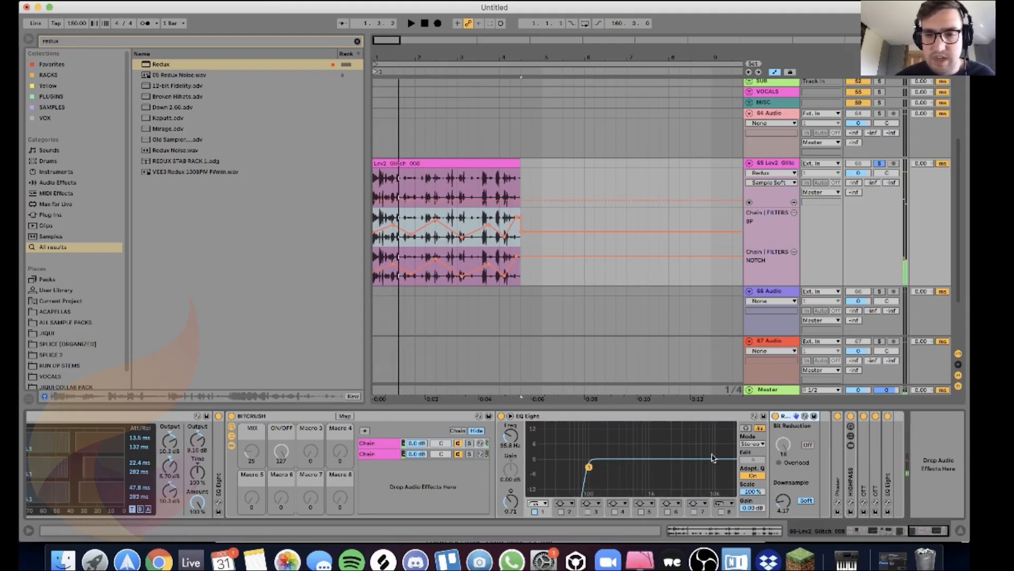
left_click_drag(783, 500, 783, 501)
key("space")
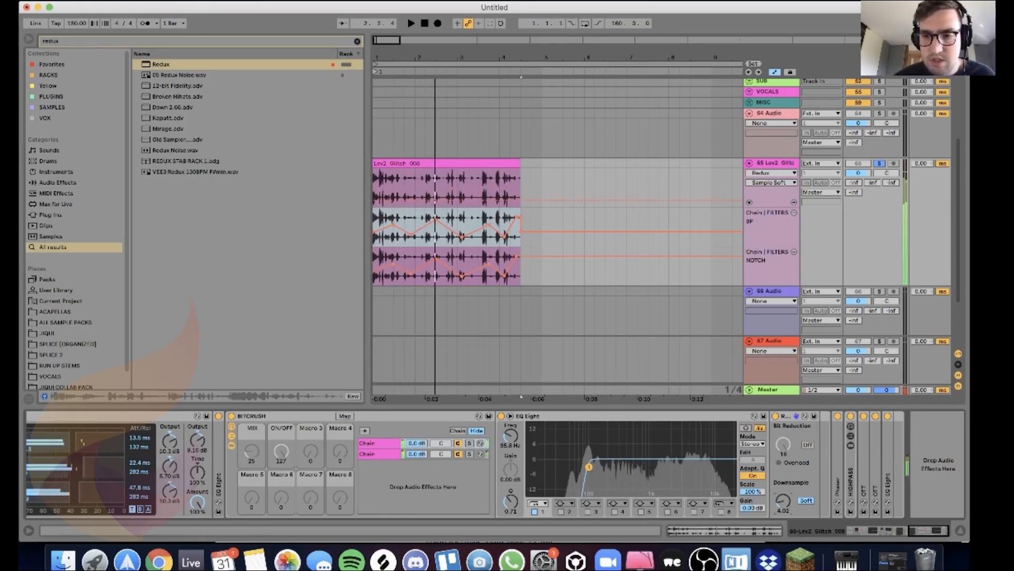
key("space")
Step: Unfold the Phaser and the HIGHPASS rack following it, and examine their settings and the rack's Auto Filter
left_click(929, 530)
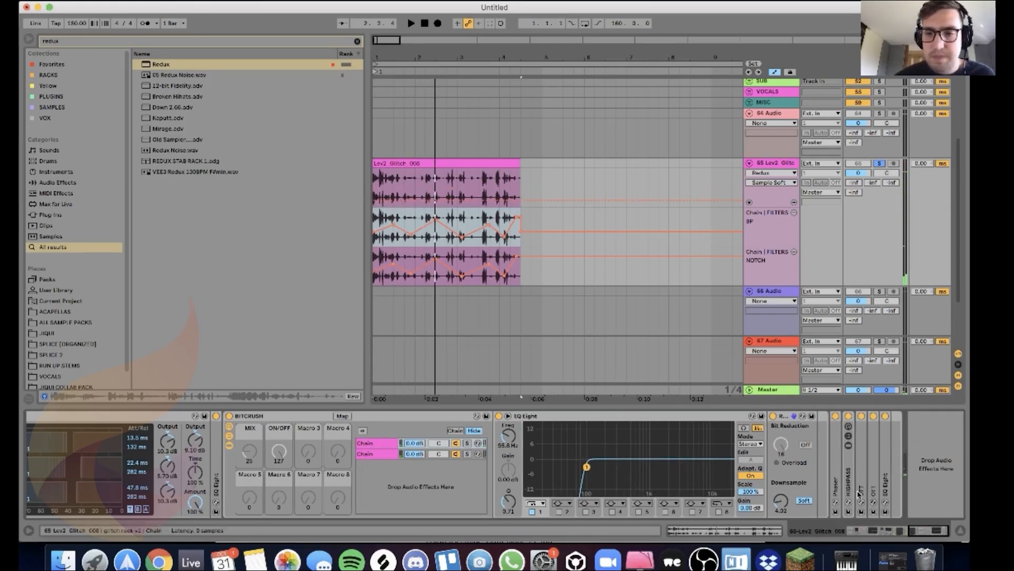
left_click(837, 474)
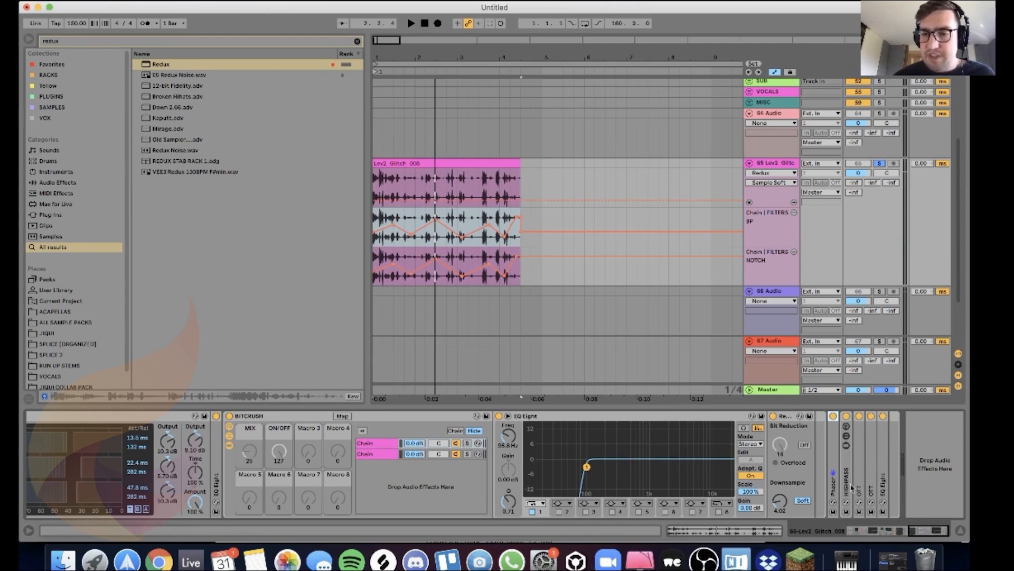
double_click(838, 475)
left_click_drag(919, 533, 938, 534)
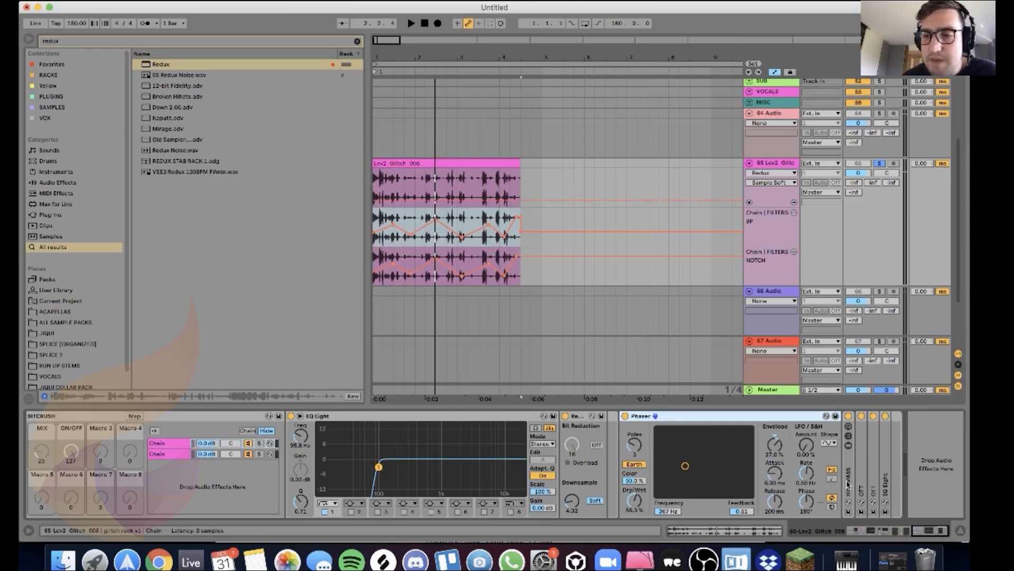
double_click(849, 478)
left_click(928, 530)
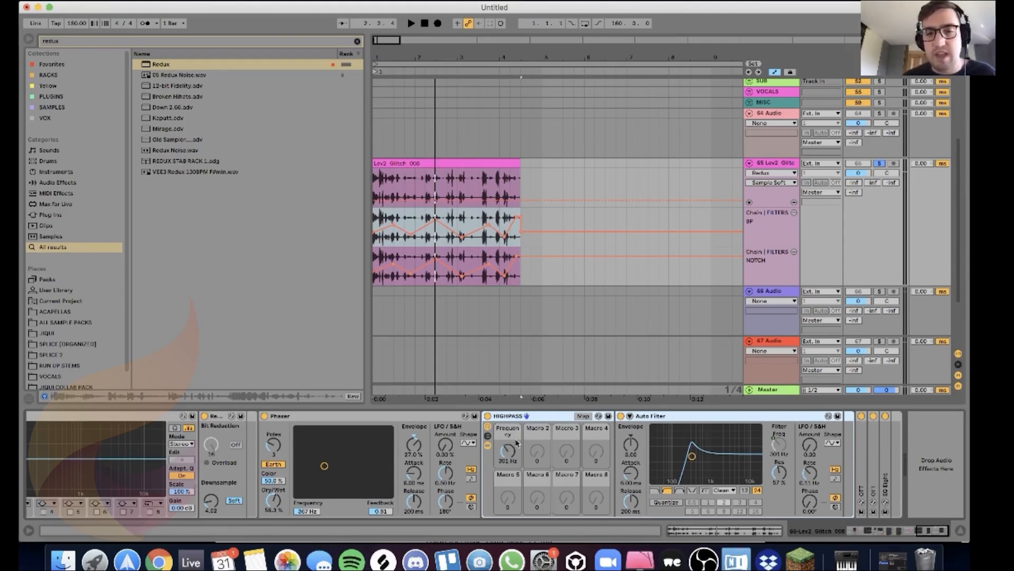
Step: Automate the HIGHPASS rack's Frequency with rising and falling breakpoints across the Lev2 Glitch clip, and audition it
mouse_move(508, 451)
left_mouse_down()
mouse_move(508, 430)
mouse_move(508, 461)
mouse_move(510, 450)
left_mouse_up()
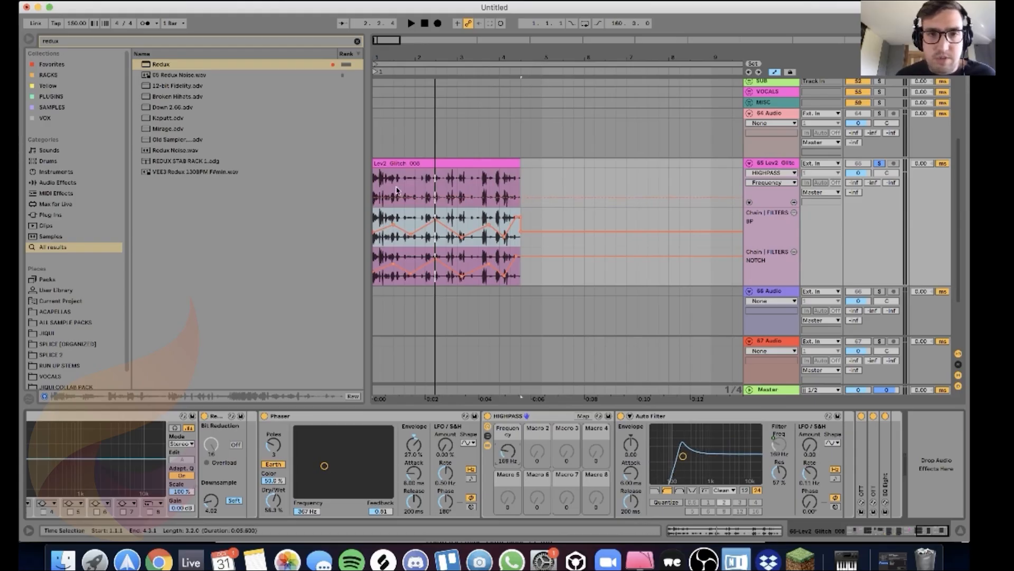
left_click(387, 197)
left_click_drag(394, 200, 459, 196)
key("space")
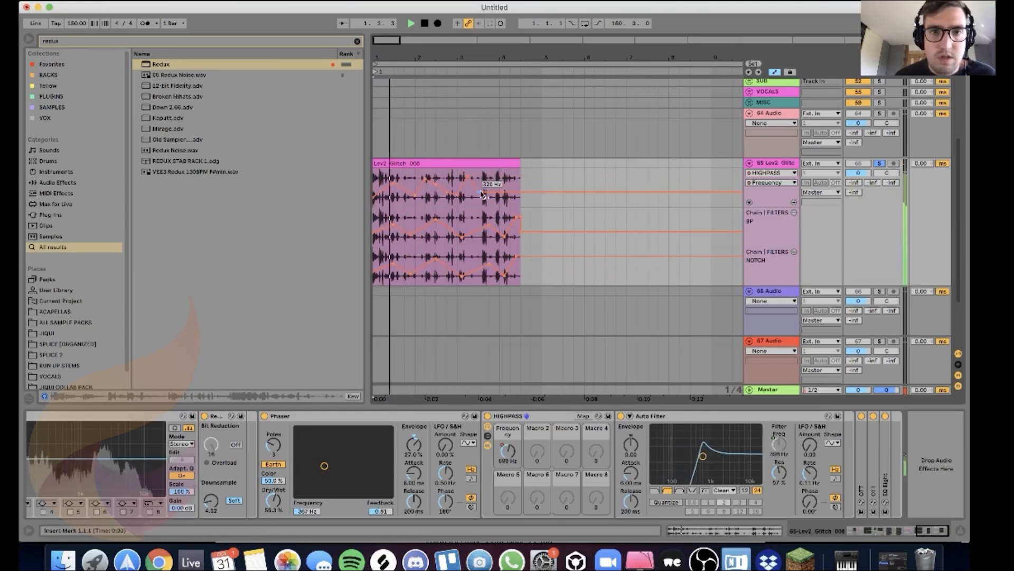
key("space")
mouse_move(495, 192)
left_mouse_down()
mouse_move(495, 172)
mouse_move(508, 194)
left_mouse_up()
mouse_move(405, 190)
left_mouse_down()
mouse_move(392, 185)
mouse_move(391, 196)
left_mouse_up()
key("space")
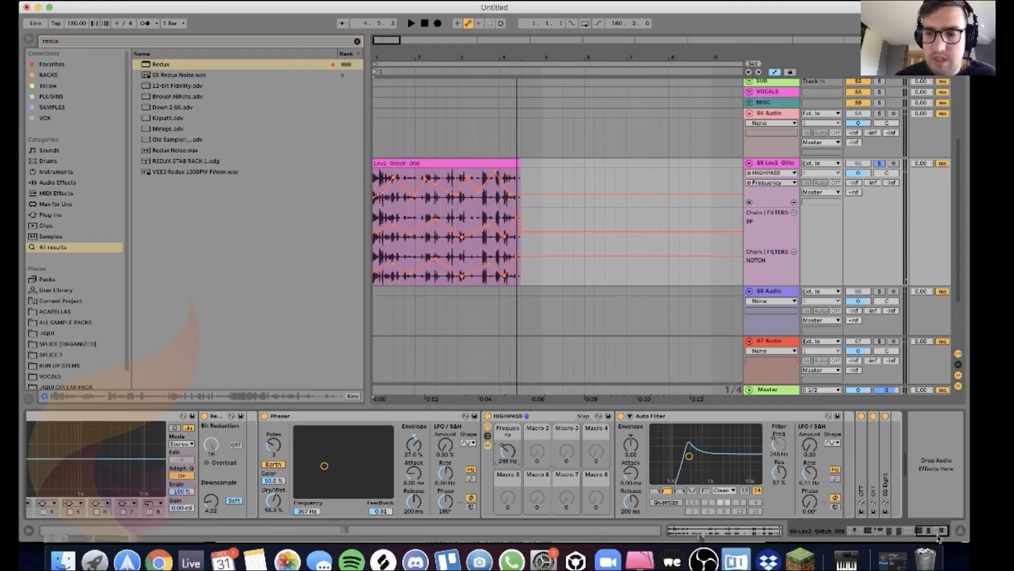
Step: Remove the Redux device, fold and bypass the BITCRUSH rack, and play the clip without them
scroll(205, 420, "right", 10)
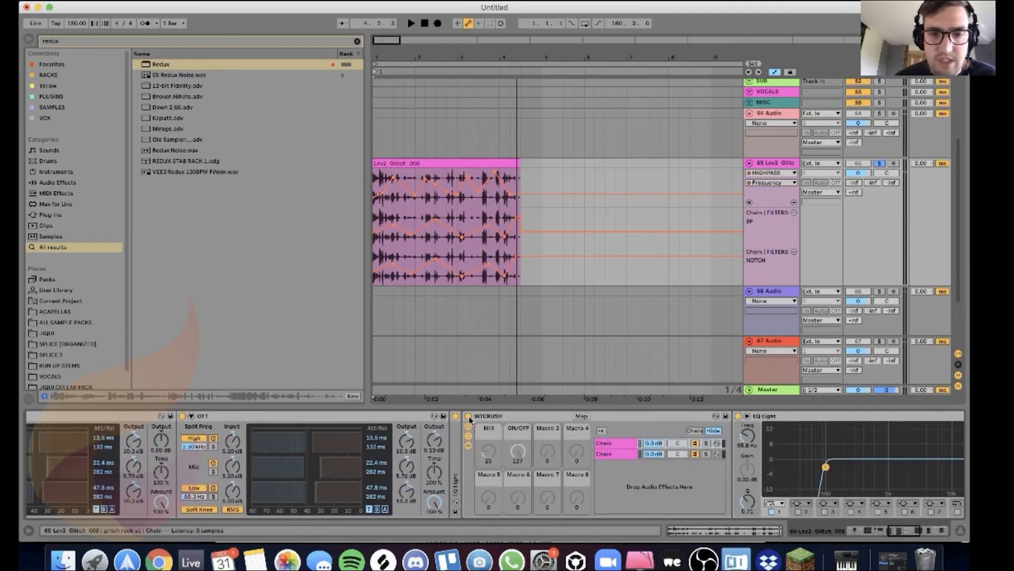
left_click(478, 416)
left_click(478, 416)
left_click(478, 416)
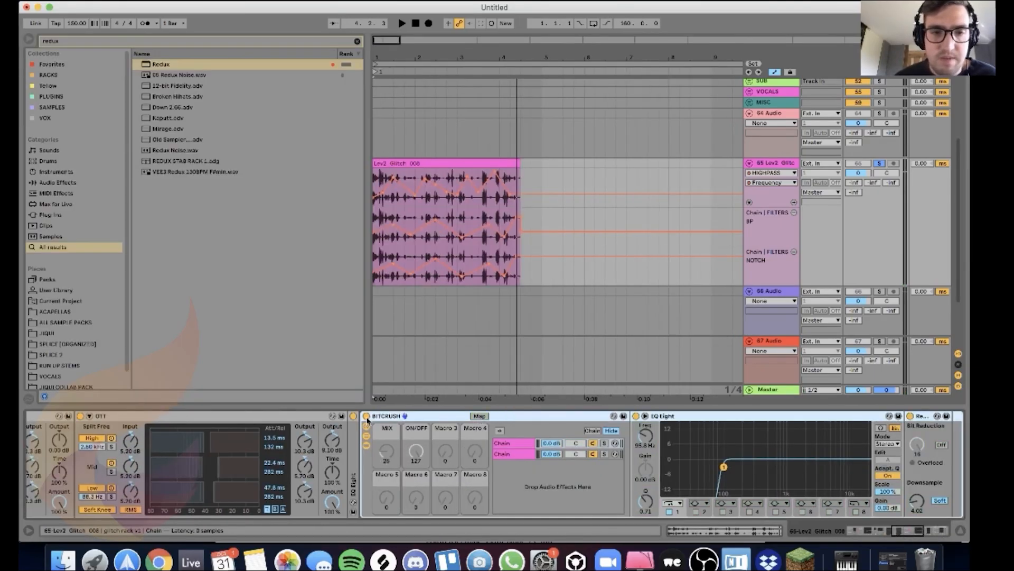
double_click(385, 416)
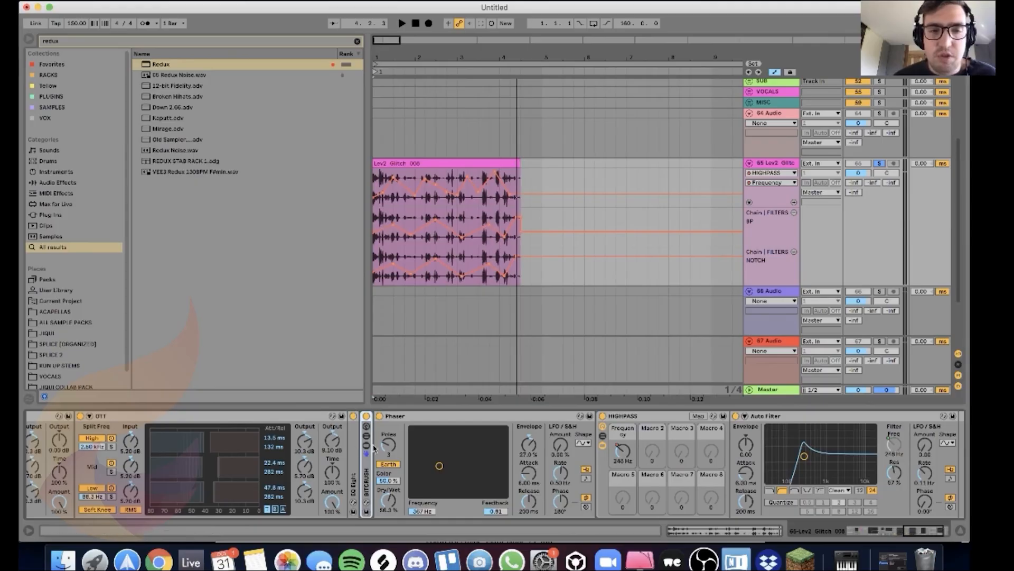
left_click(366, 417)
key("space")
Step: Display the FILTERS rack's NOTCH automation and its BP automation on the glitch track
left_click(783, 183)
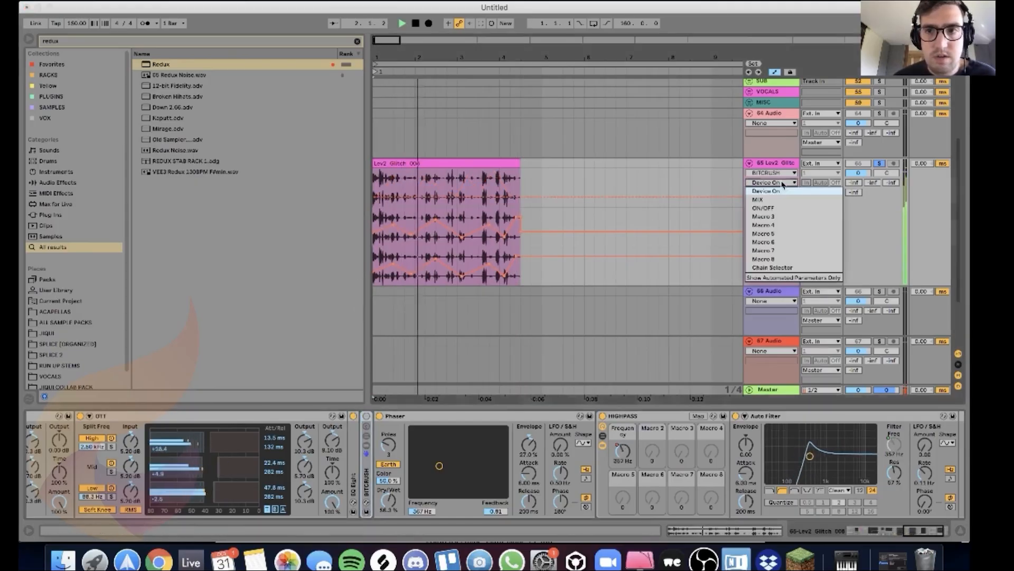
left_click(771, 173)
left_click(777, 277)
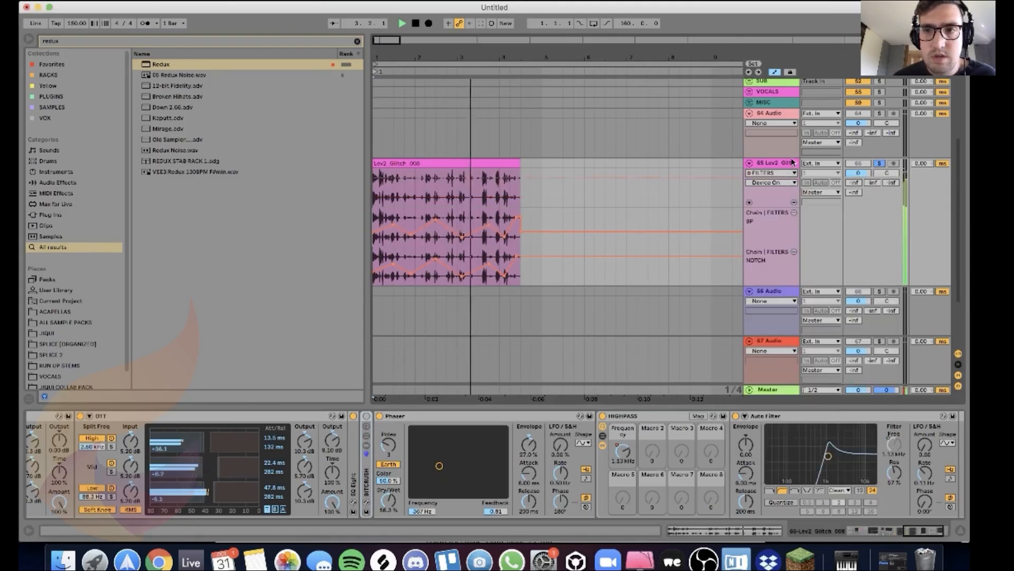
left_click(777, 182)
left_click(780, 207)
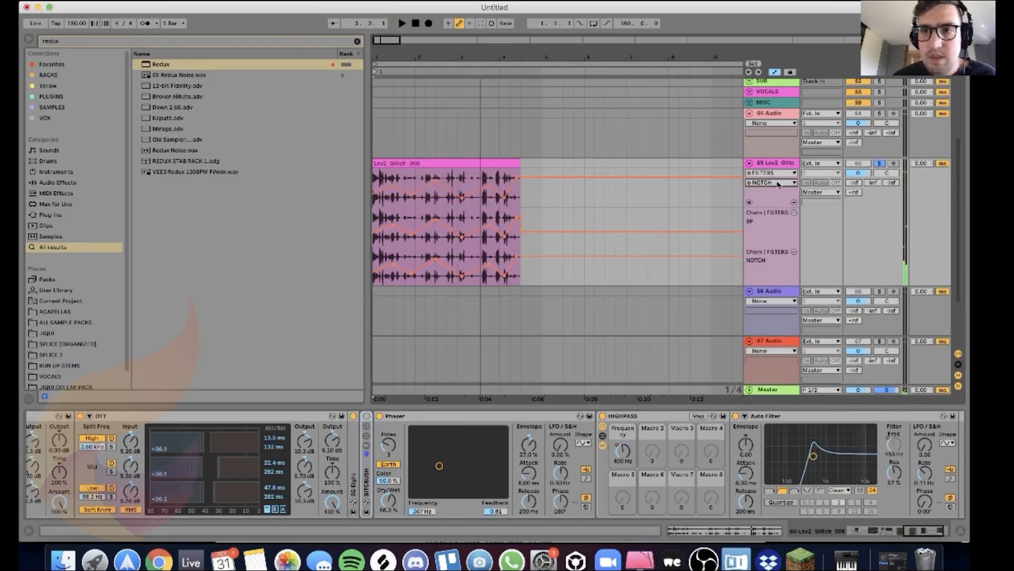
left_click(778, 183)
left_click(774, 209)
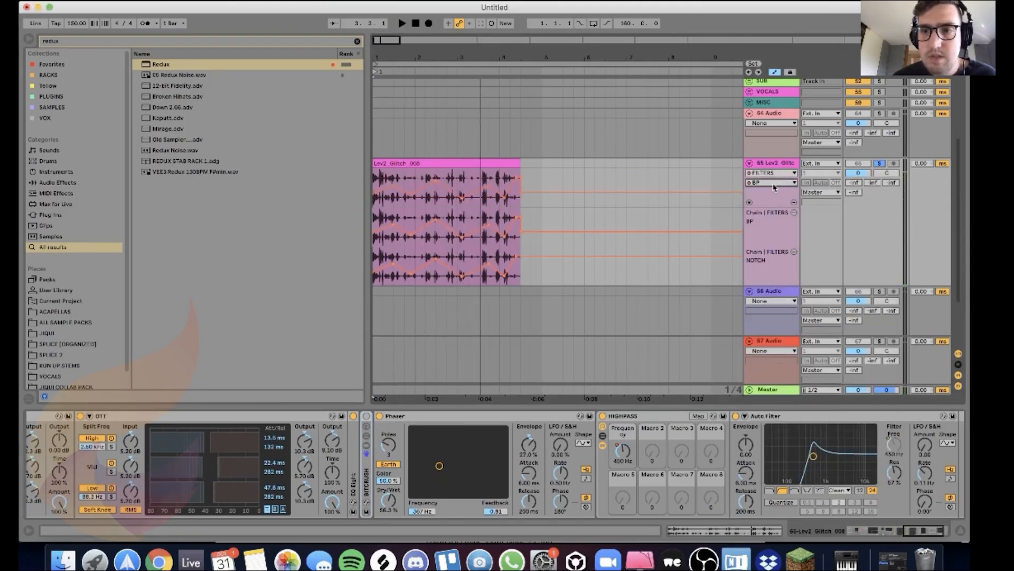
Step: Show the HIGHPASS rack's Frequency automation and move it into its own automation lane under the glitch track
right_click(628, 461)
left_click(686, 204)
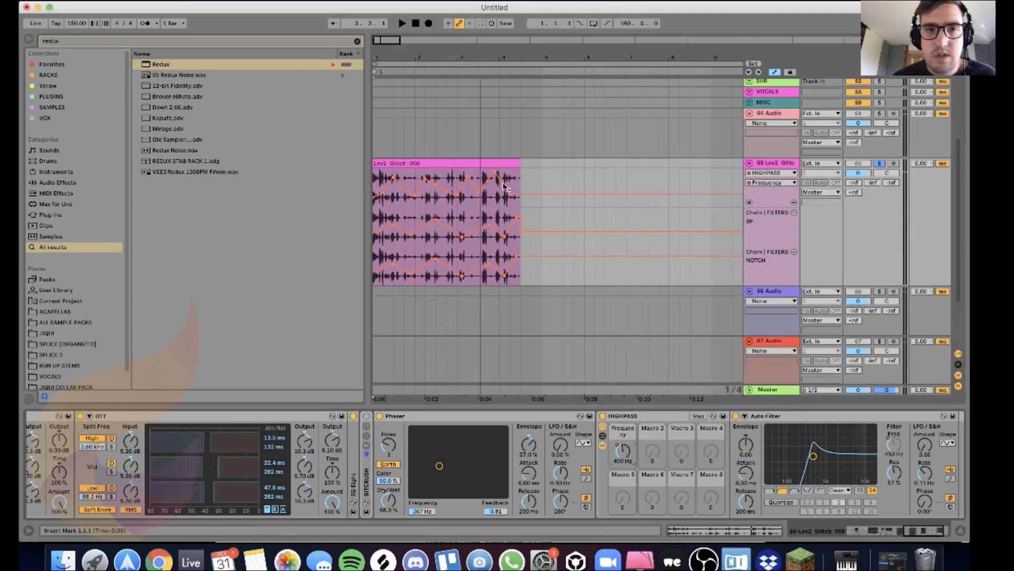
left_click(794, 203)
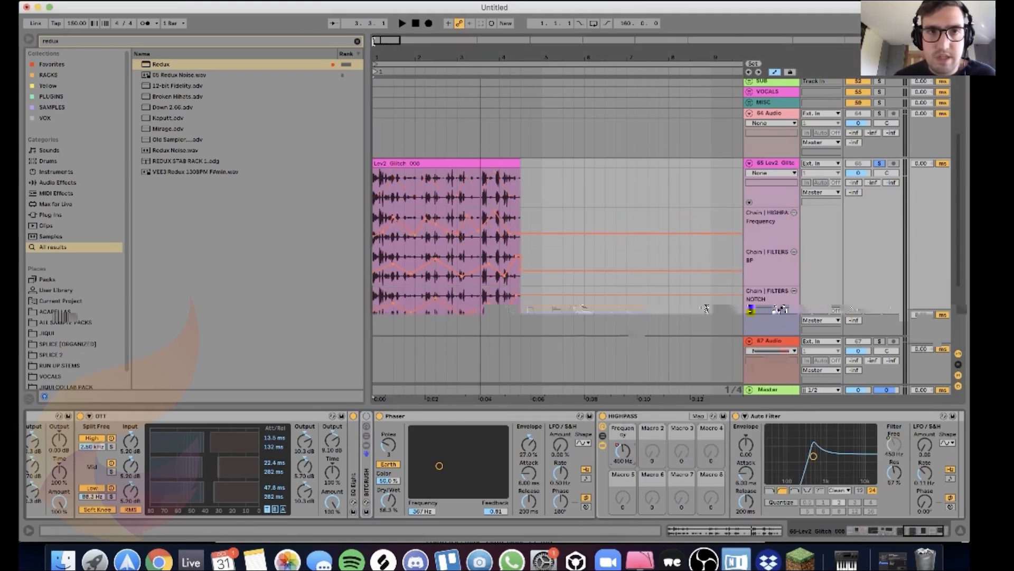
left_click_drag(374, 42, 375, 37)
Step: Unfold the two OTT devices after the HIGHPASS rack and examine their settings
left_click(903, 533)
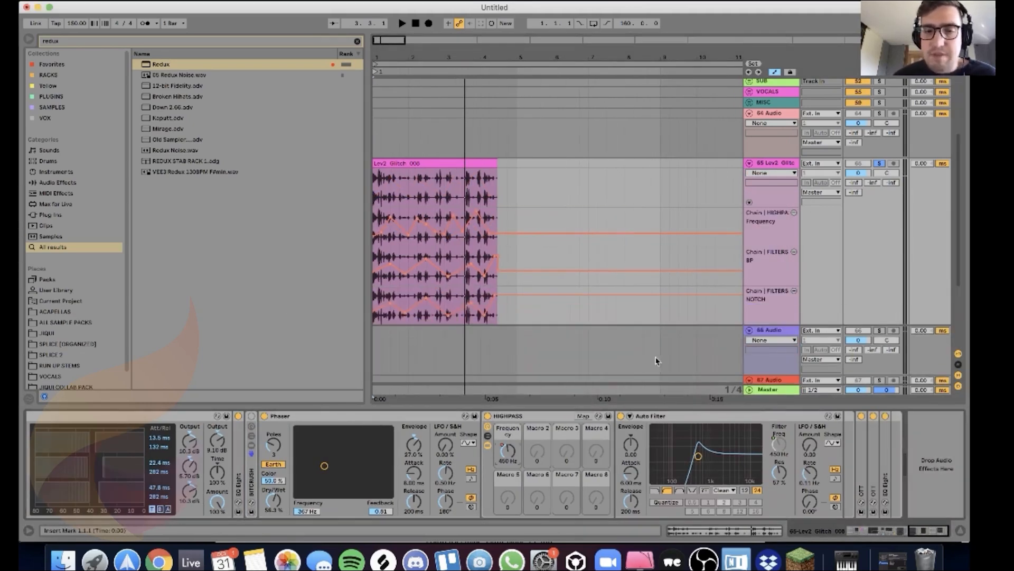
double_click(862, 465)
left_click(925, 530)
double_click(873, 461)
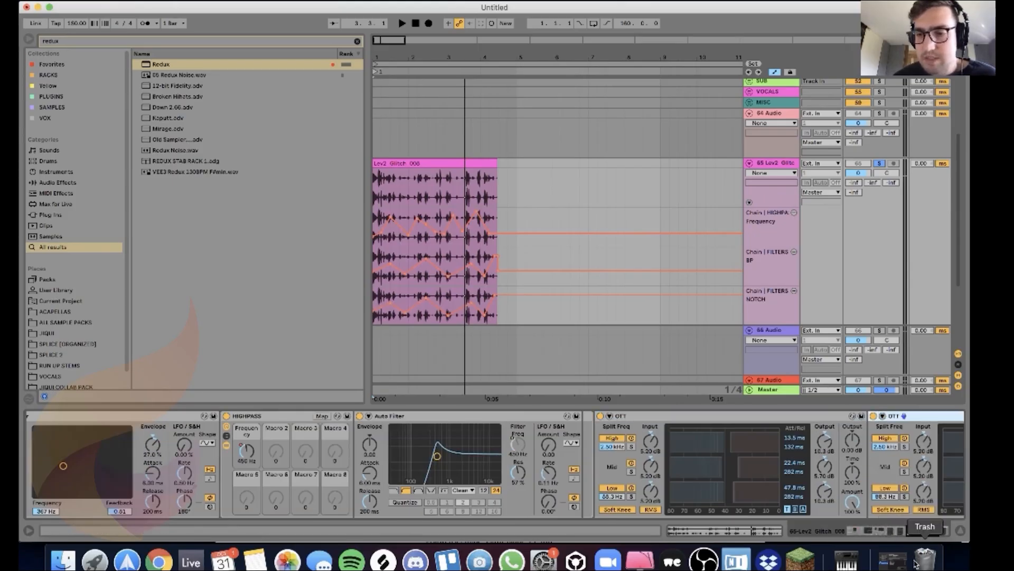
left_click(942, 530)
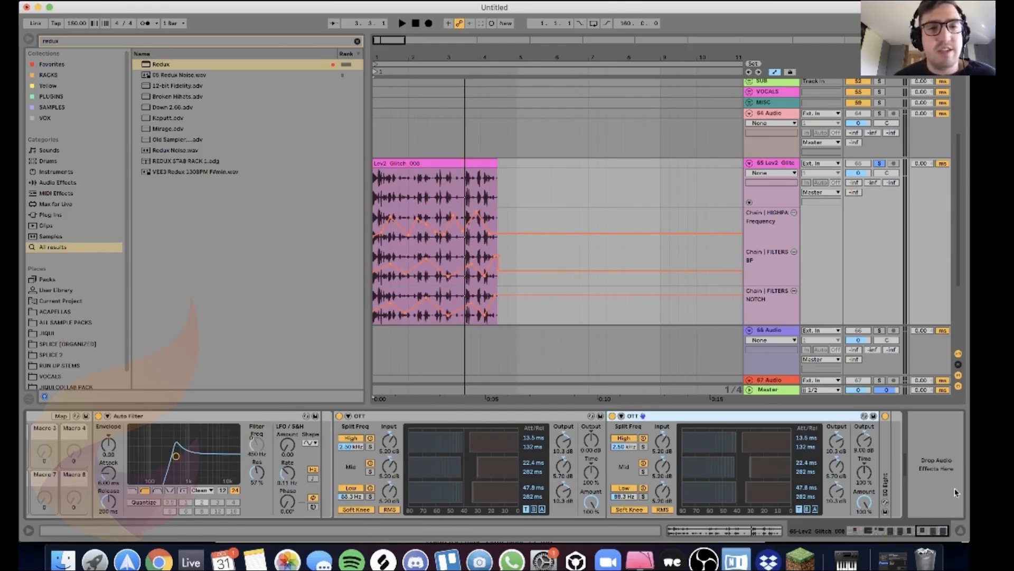
Step: Unfold the final EQ Eight and select its high-end boost and midrange dip bands to examine the curve
double_click(898, 475)
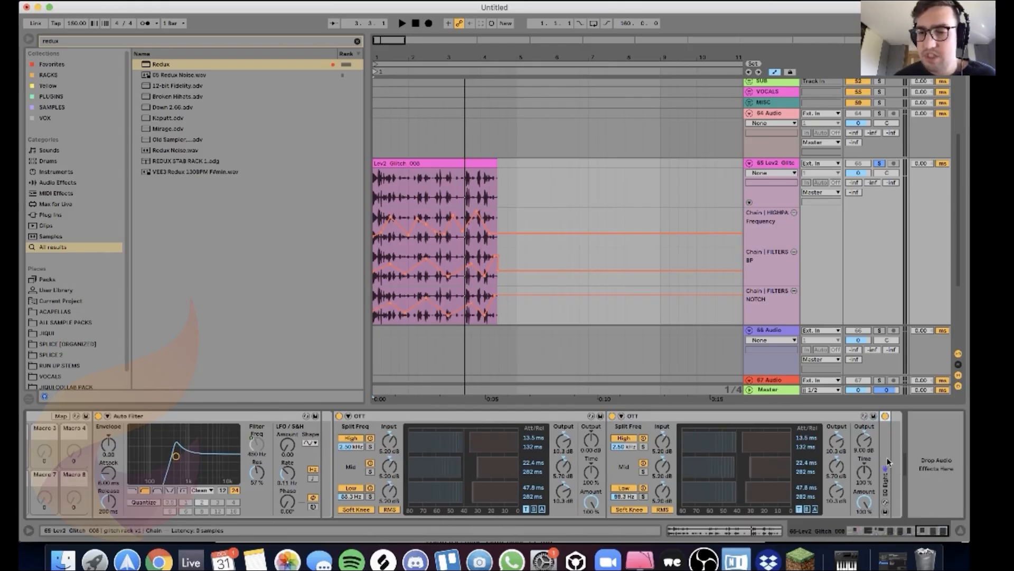
left_click(932, 530)
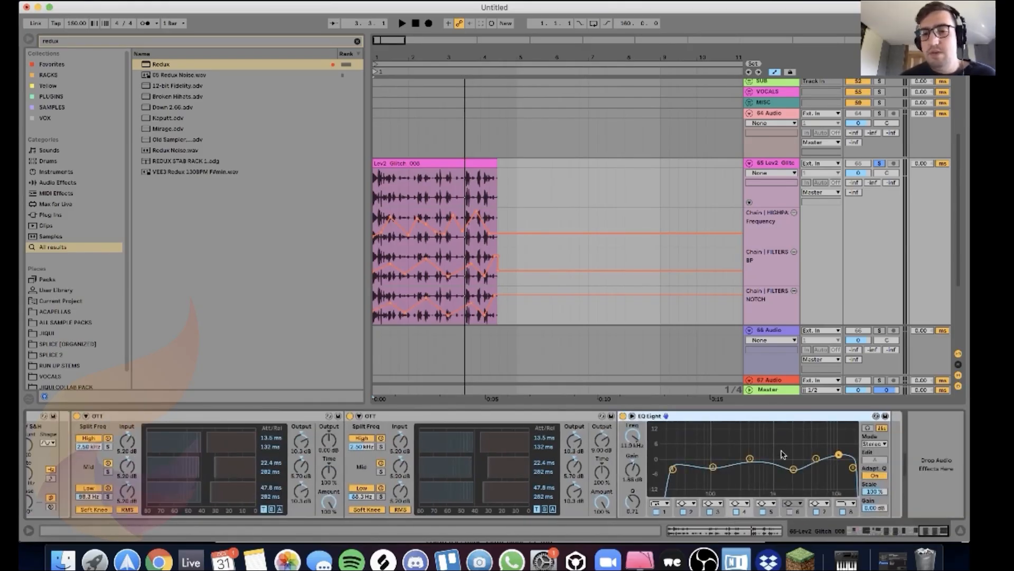
left_click(838, 453)
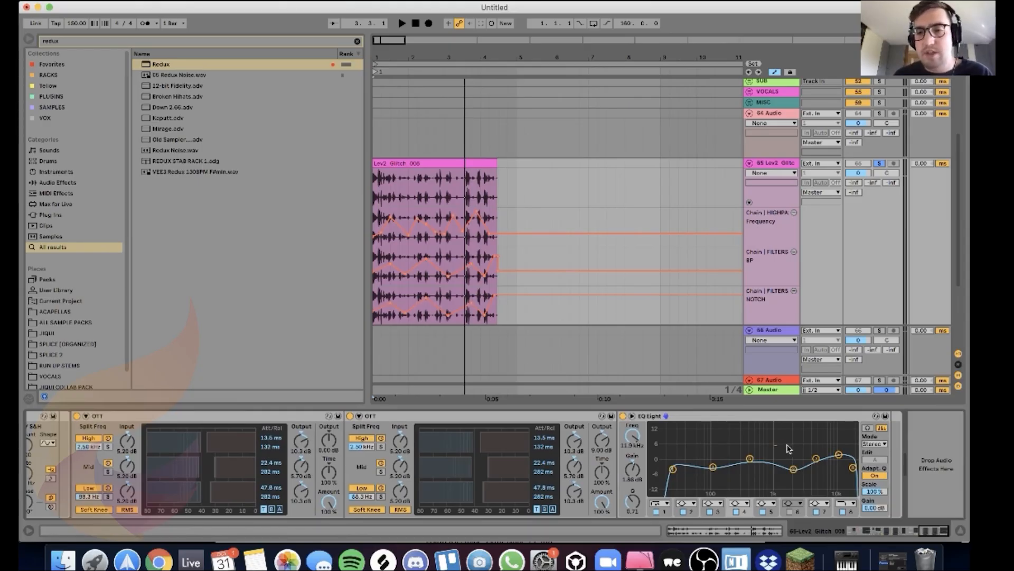
left_click(793, 469)
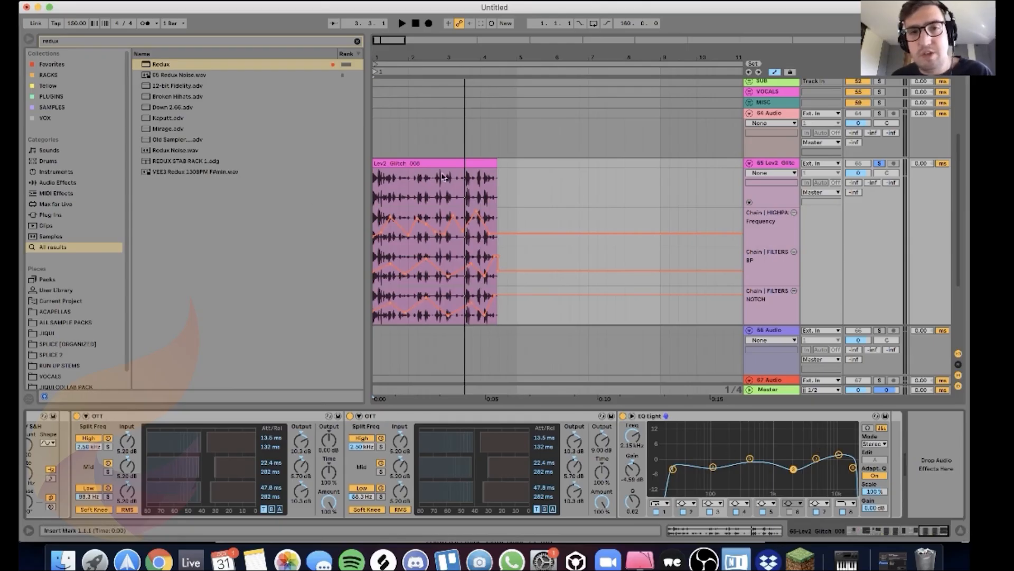
Step: Play the glitch clip from the start of the arrangement to hear the complete effect chain and filter automation
left_click(457, 123)
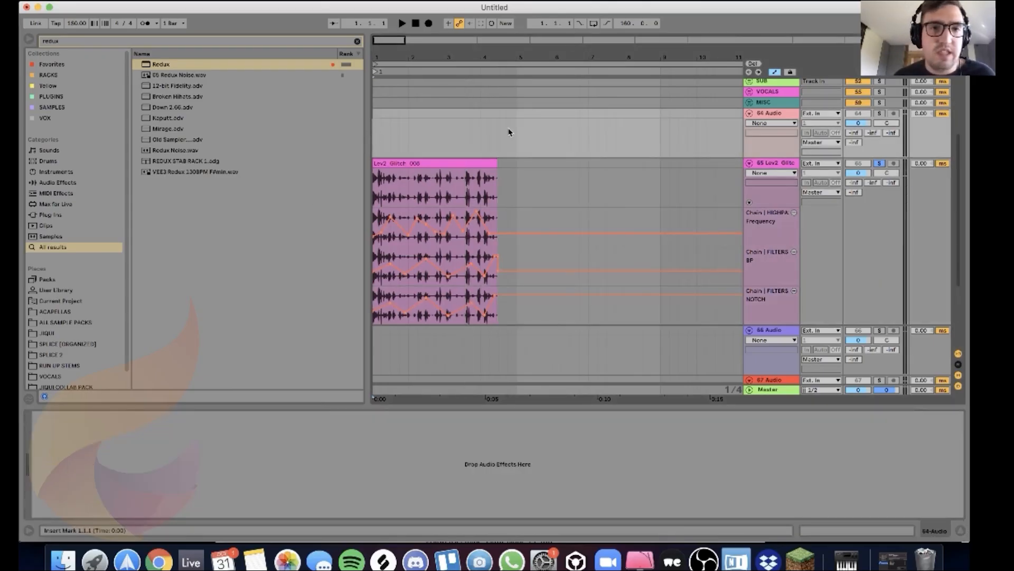
key("space")
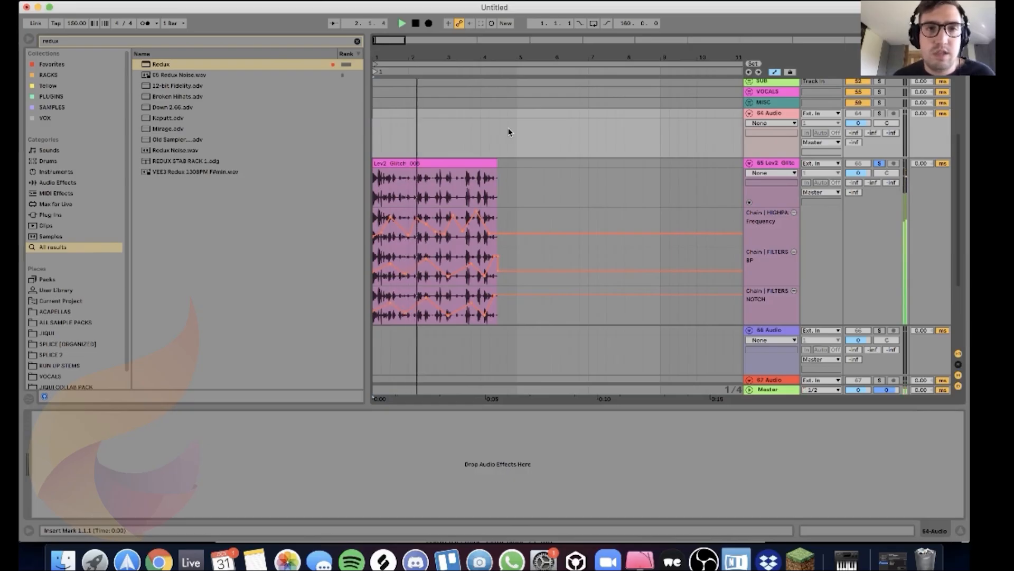
key("space")
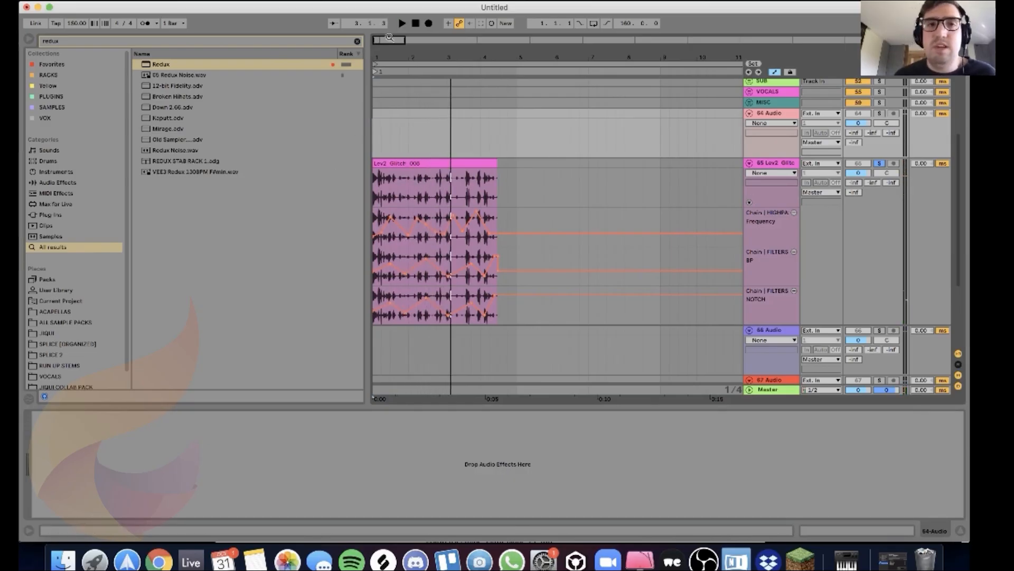
left_click_drag(389, 39, 480, 121)
left_click(377, 150)
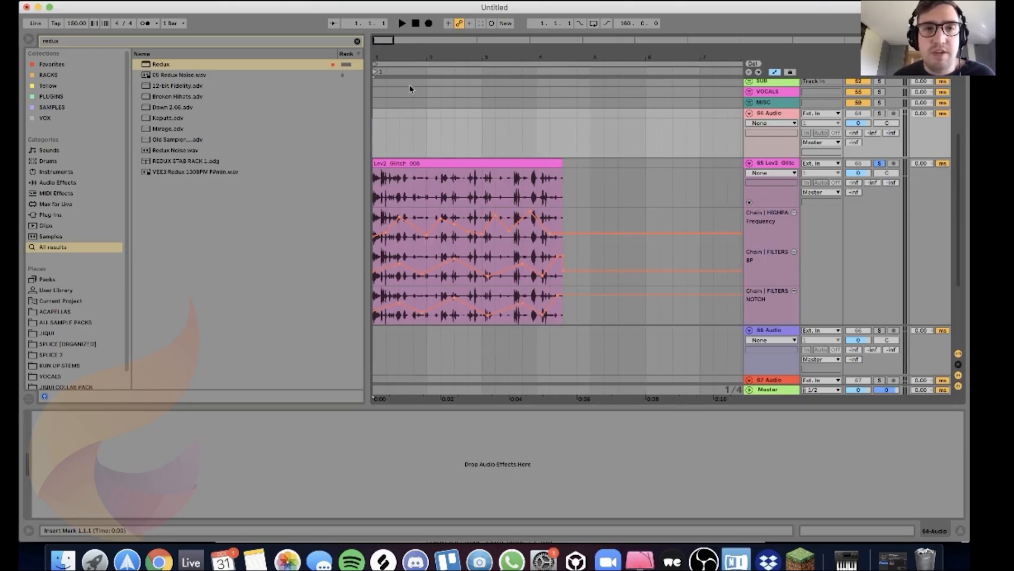
Step: Duplicate the Lev2 Glitch track with its clip and effects, then unsolo and deactivate the original track
left_click_drag(385, 40, 412, 42)
left_click(775, 168)
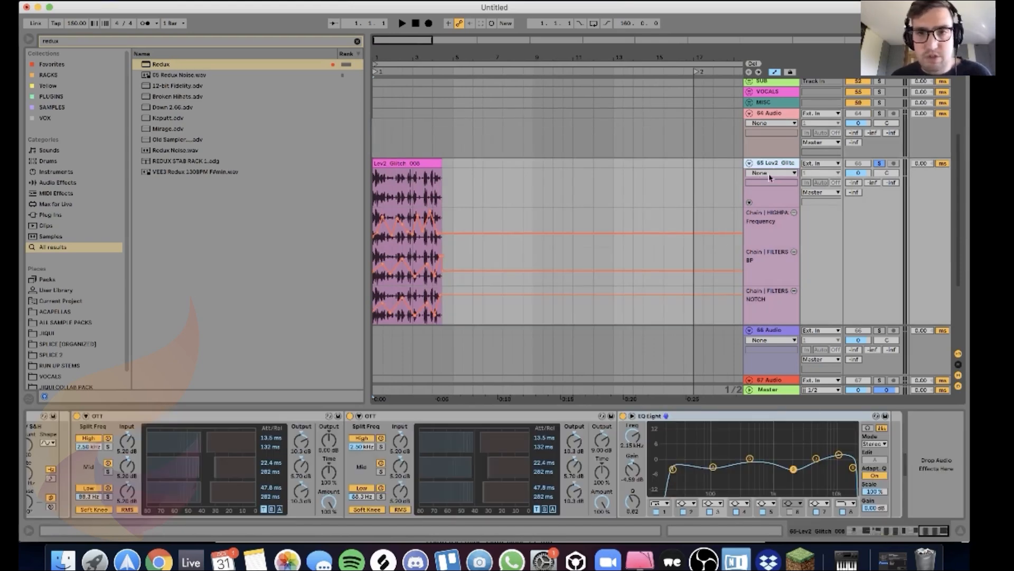
key("super+d")
scroll(878, 185, "up", 5)
left_click(880, 155)
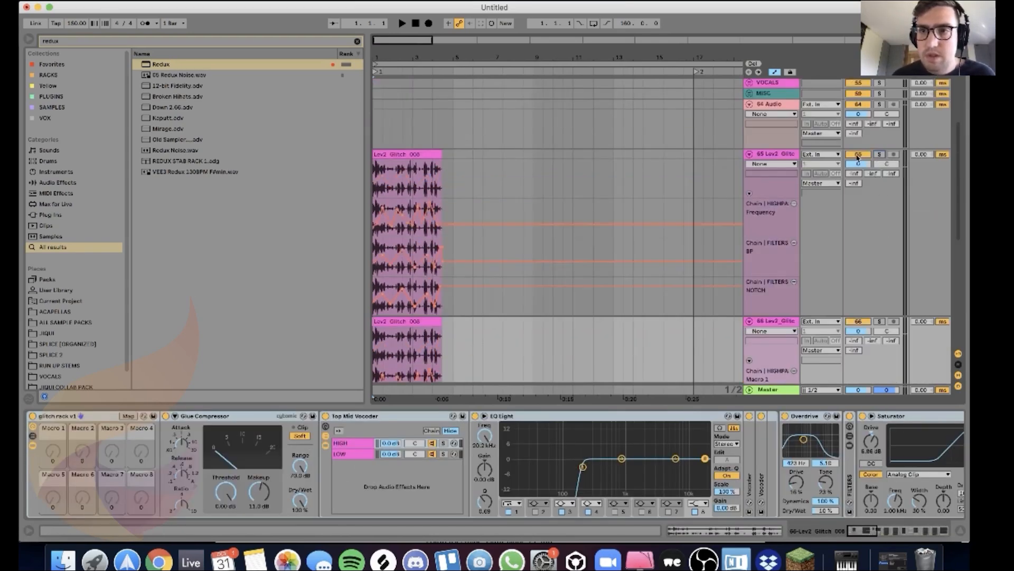
left_click(859, 154)
Step: Enlarge the two glitch clips in the timeline and hide the device view to show both tracks' automation lanes
key("space")
left_click_drag(387, 57, 430, 159)
scroll(855, 377, "down", 3)
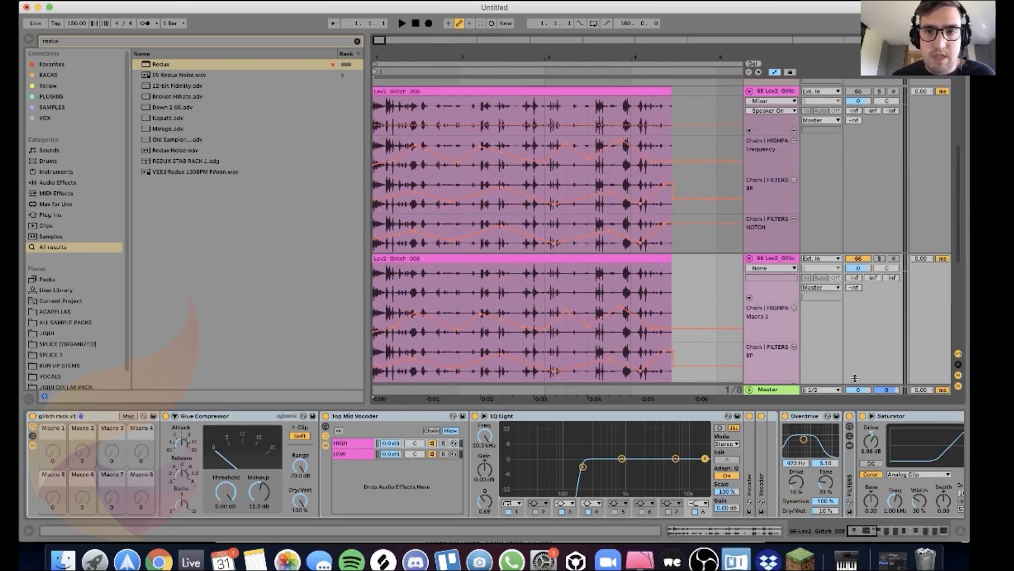
left_click(961, 533)
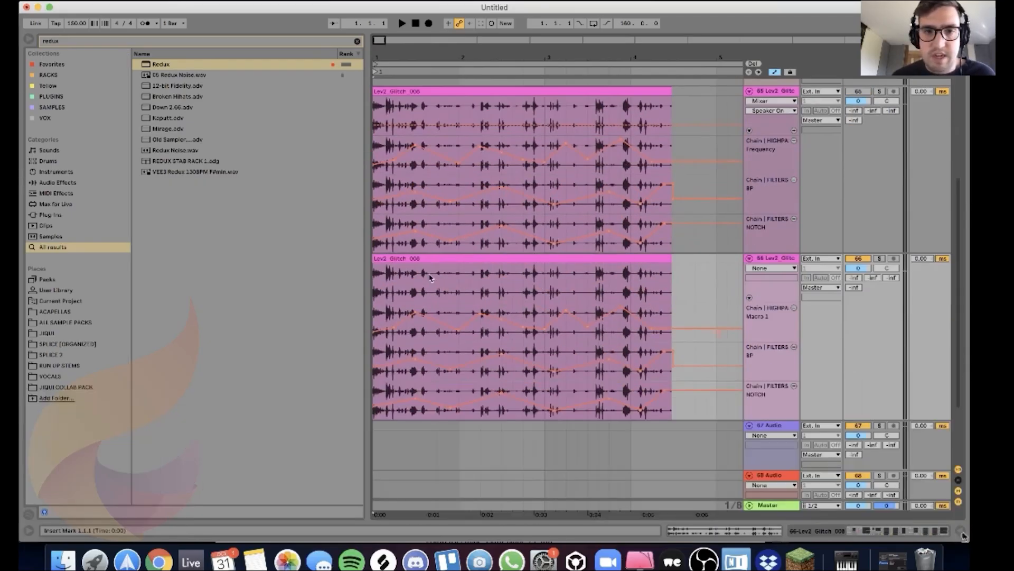
Step: Open the duplicated glitch clip's transposition envelope and add a 0 st breakpoint at the clip start
left_click(963, 531)
left_click(233, 260)
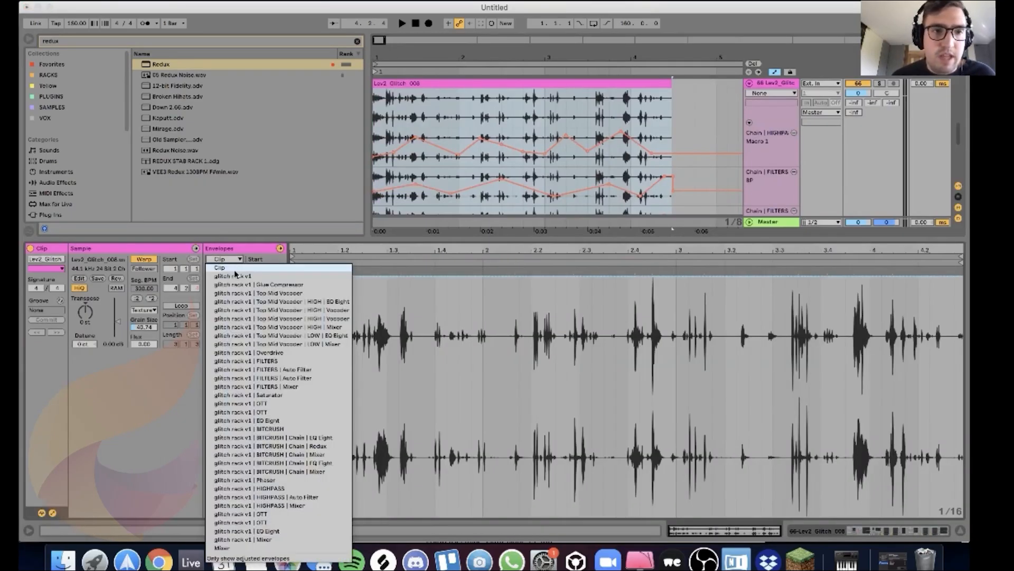
left_click(224, 268)
left_click(227, 278)
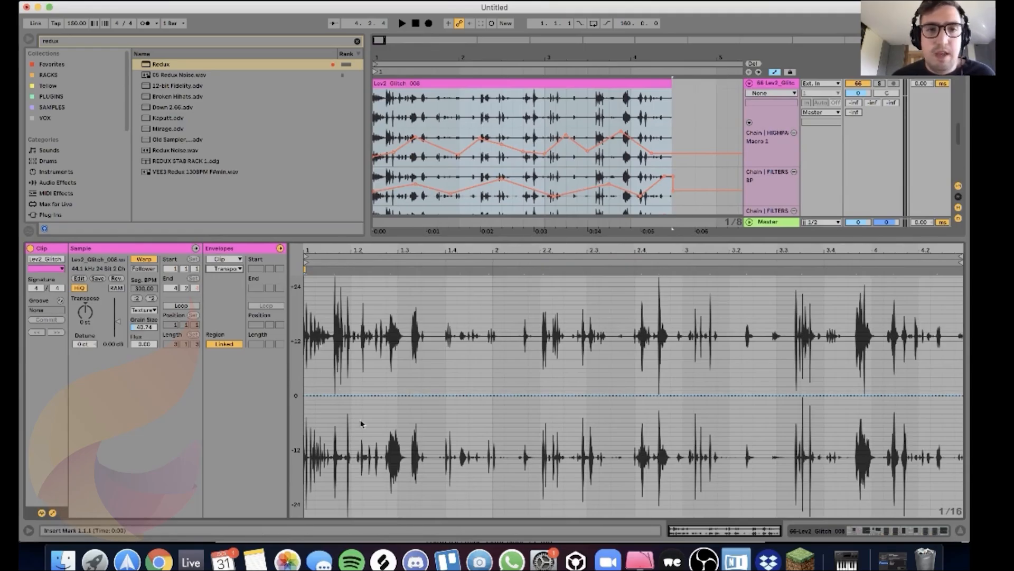
left_click(307, 397)
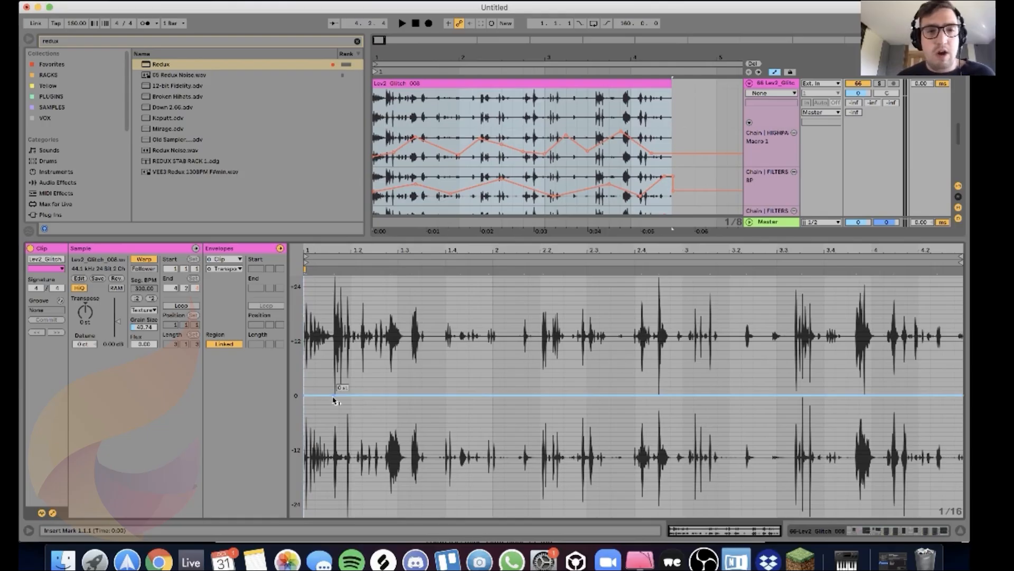
Step: Draw a zigzag transposition envelope along the clip, rising to about +20 st, dropping to about -17 st, and alternating up and down through bar 4
left_click_drag(335, 395, 361, 305)
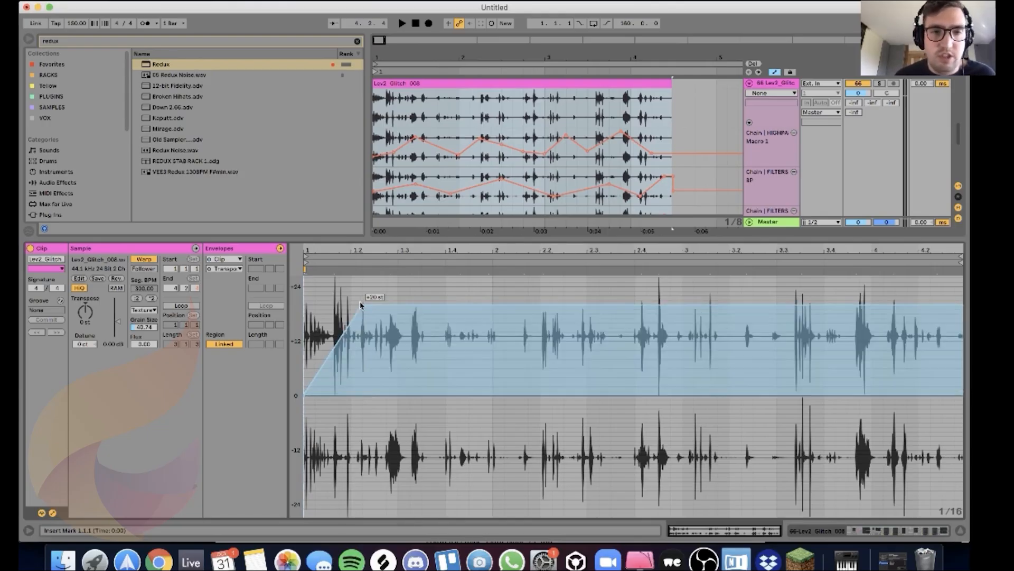
left_click_drag(427, 307, 430, 472)
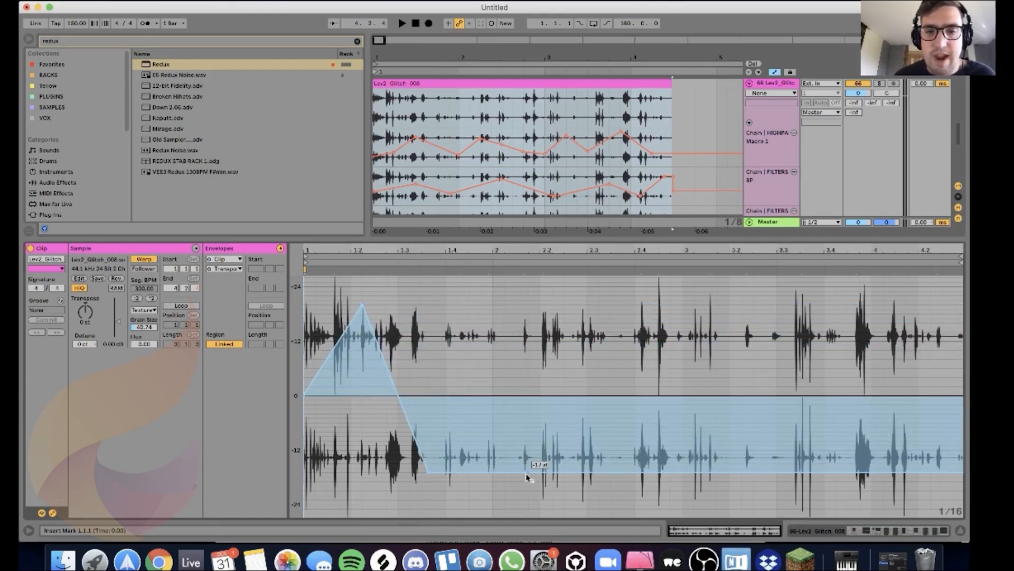
left_click_drag(528, 472, 530, 373)
left_click_drag(606, 368, 605, 432)
left_click_drag(661, 369, 668, 305)
left_click_drag(787, 305, 789, 432)
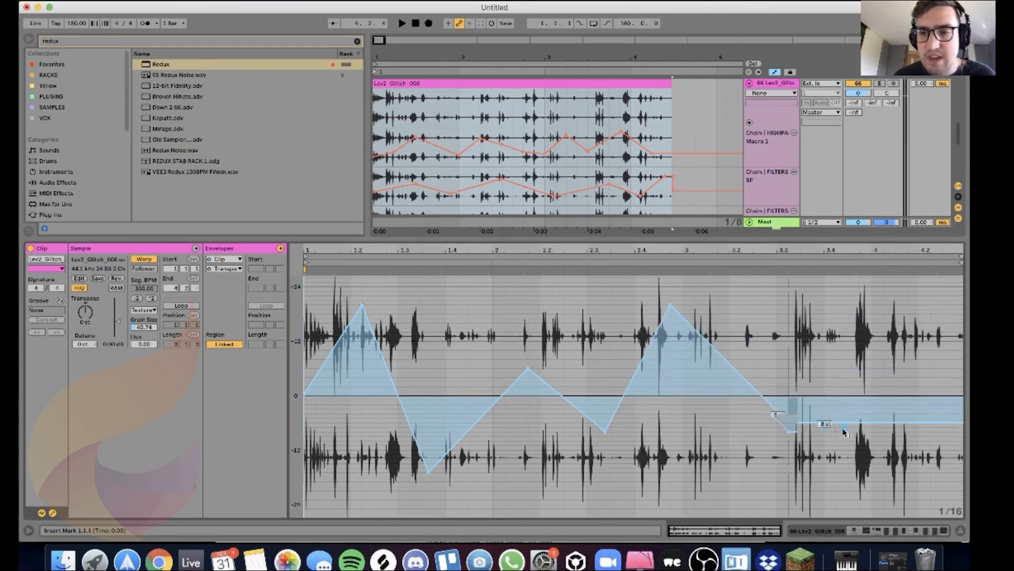
left_click_drag(859, 431, 861, 354)
Step: Play the clip with its pitch envelope, pull the last breakpoint far below 0 st, and hide the clip view
key("space")
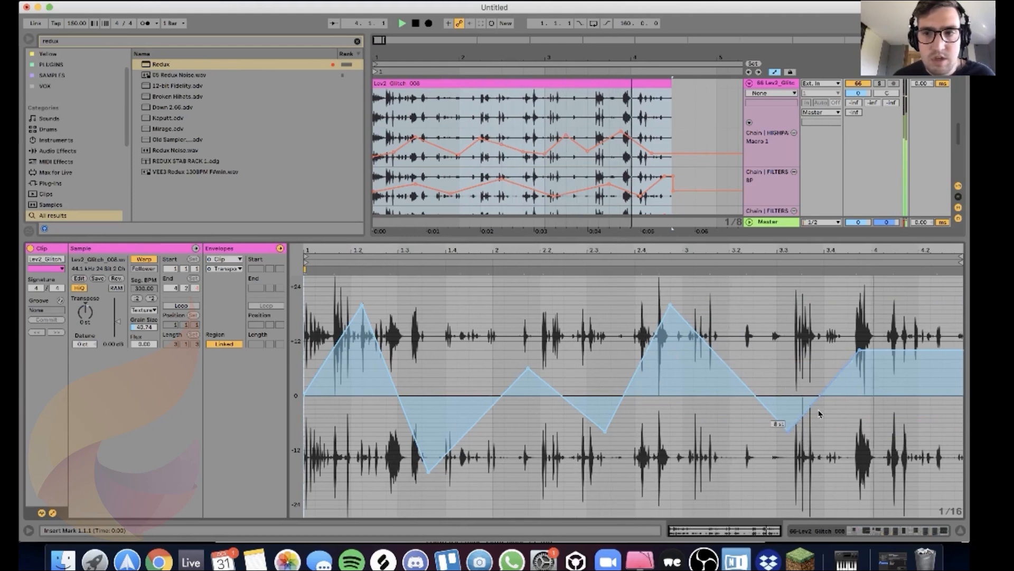
left_click_drag(863, 353, 860, 482)
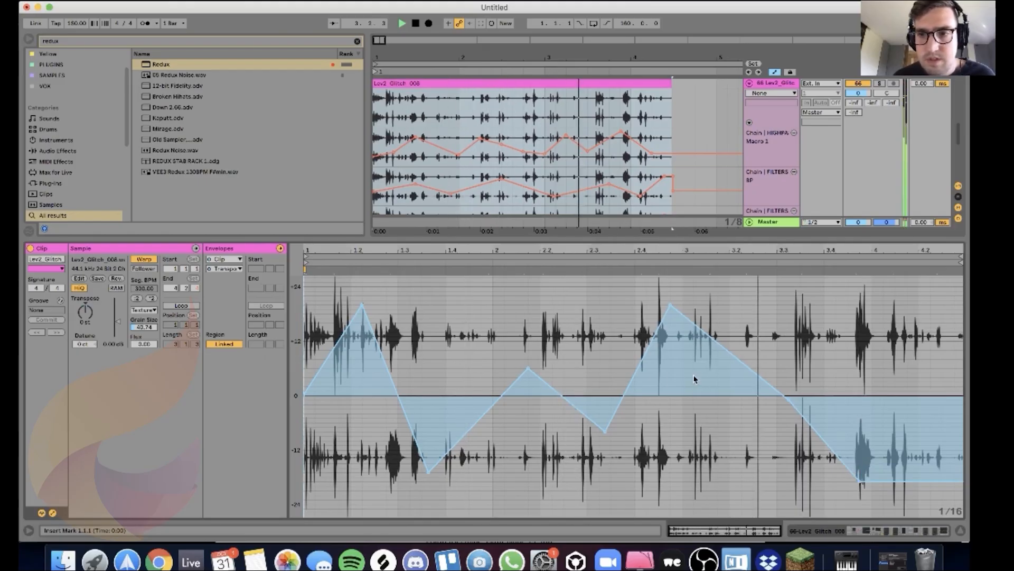
key("space")
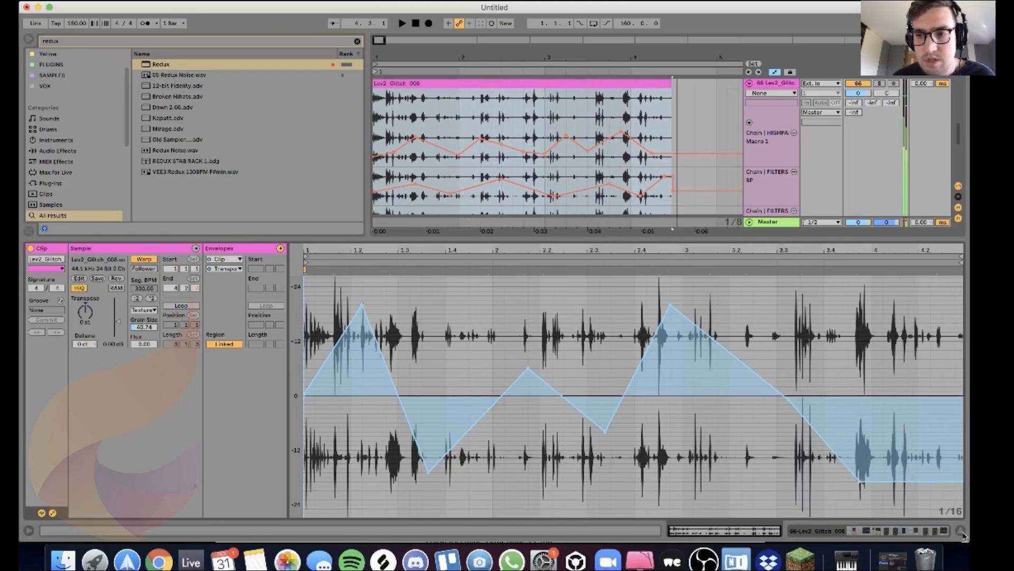
left_click(961, 531)
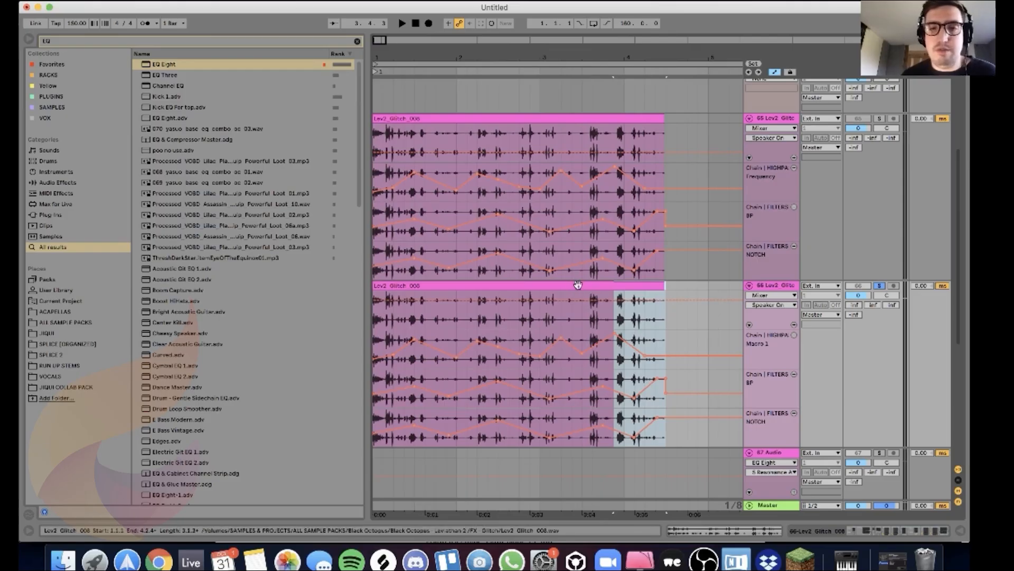
Step: Play the duplicated glitch clip from the start to hear the pitch-modulated result
left_click(378, 320)
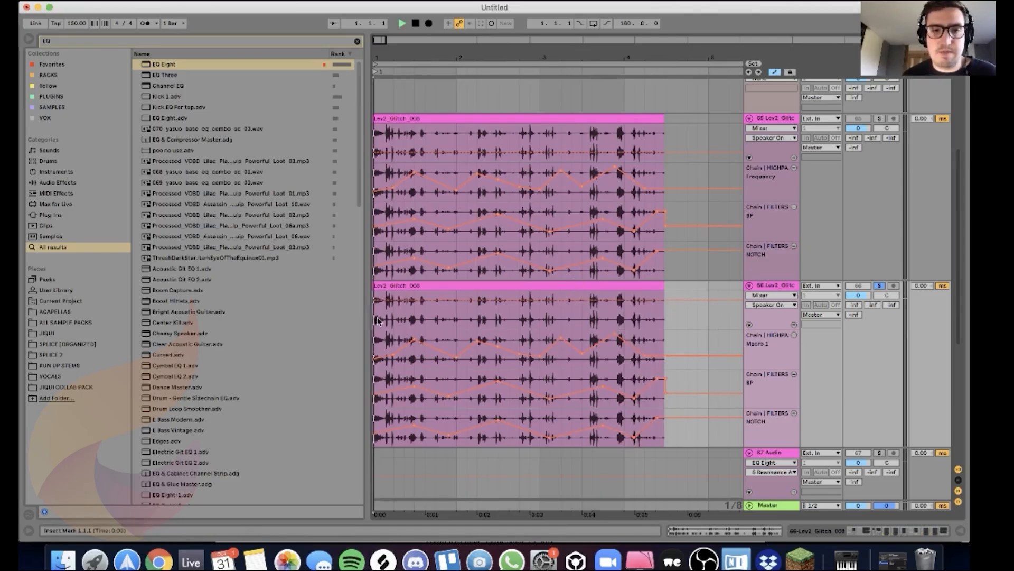
key("space")
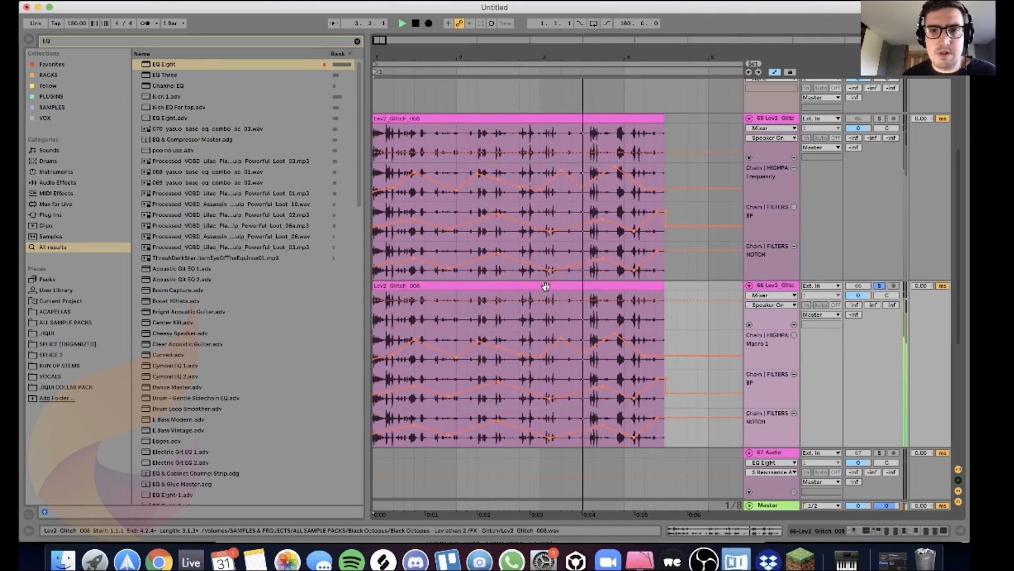
key("space")
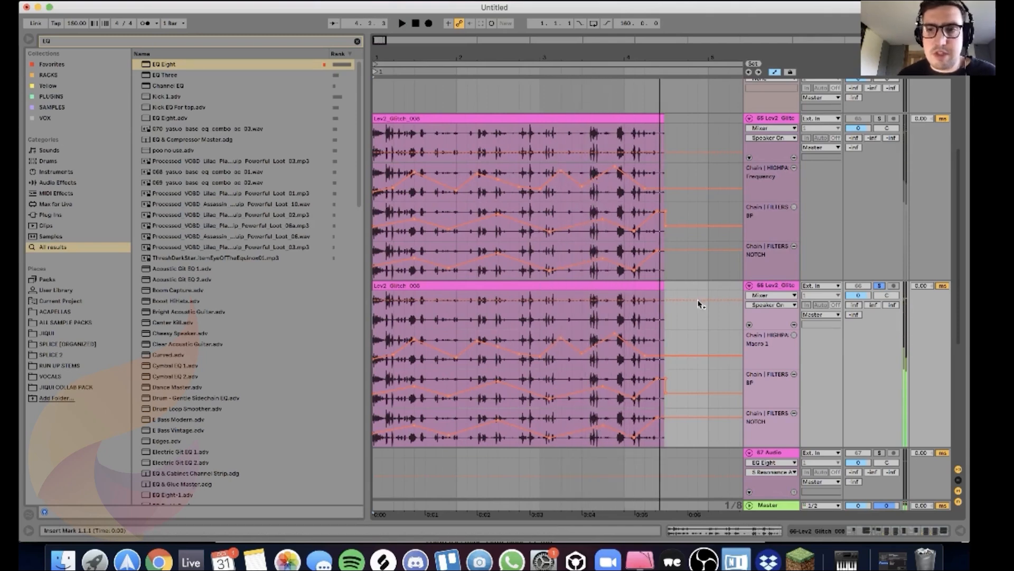
Step: Insert an audio track below the duplicated glitch track, and split off the glitch clip's final section from 3.4.3 onward
scroll(698, 294, "down", 1)
scroll(806, 276, "down", 3)
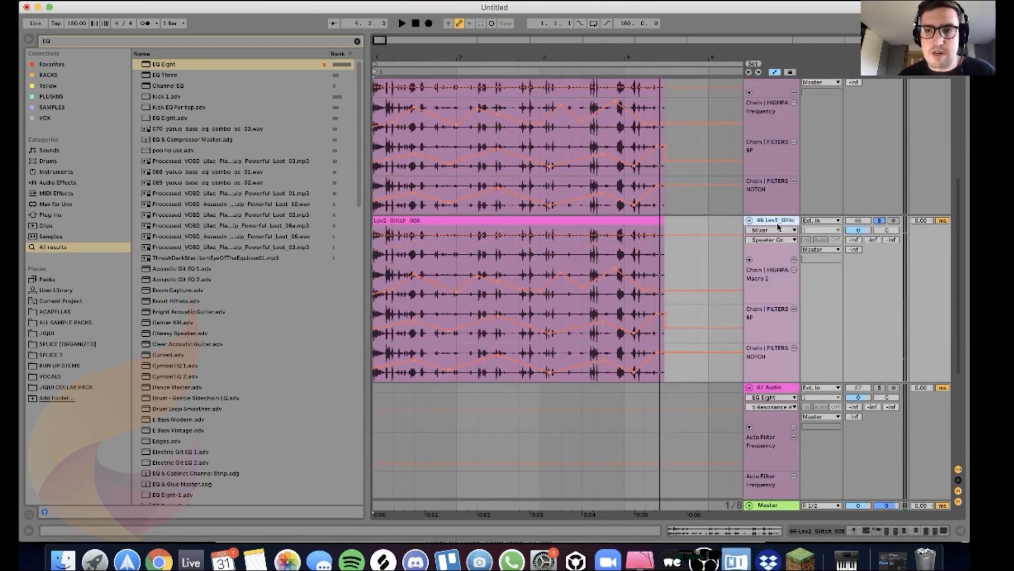
key("super+t")
left_click_drag(665, 256, 613, 225)
left_click(787, 221)
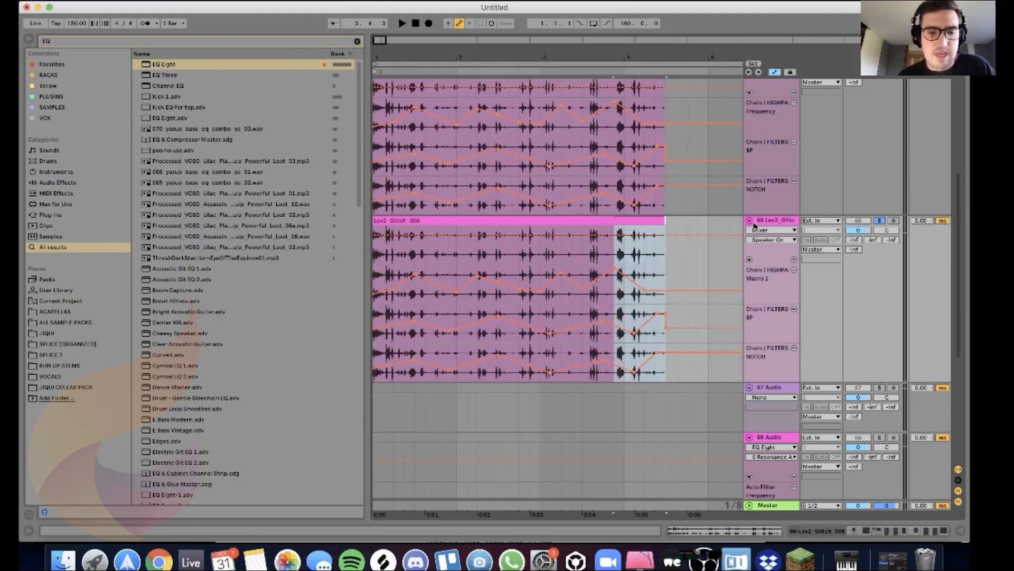
key("super+e")
Step: Audition the middle of the duplicated glitch clip and split out the section from 2.2.3 to 3.1.1
left_click(481, 251)
key("space")
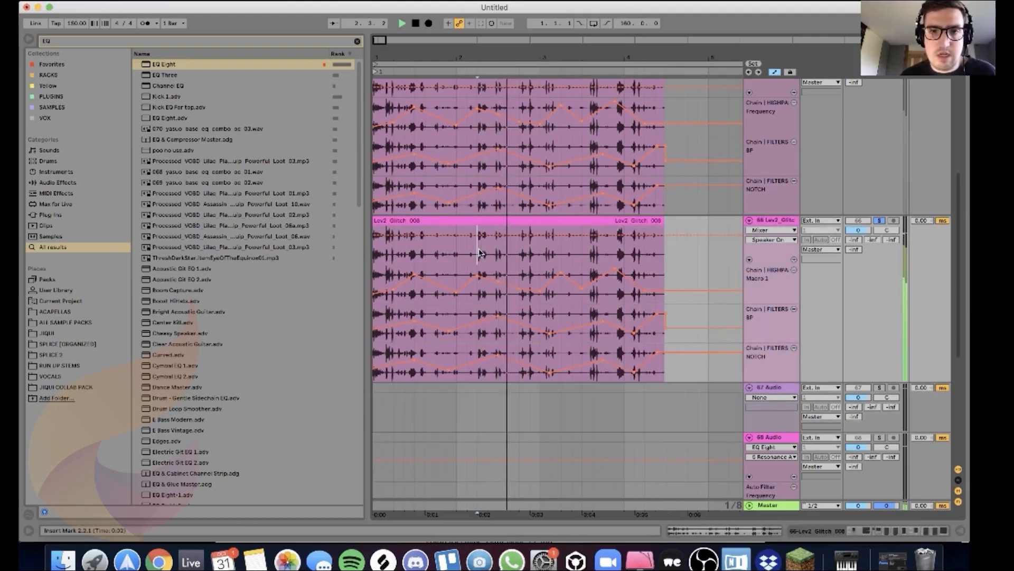
key("space")
left_click(489, 249)
key("space")
key("space")
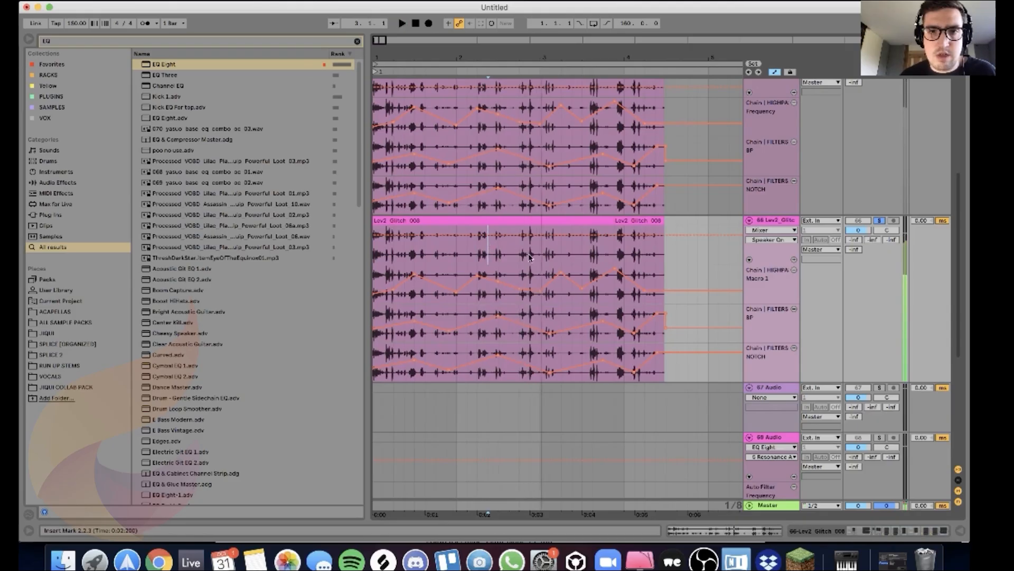
left_click_drag(541, 273, 489, 222)
key("super+e")
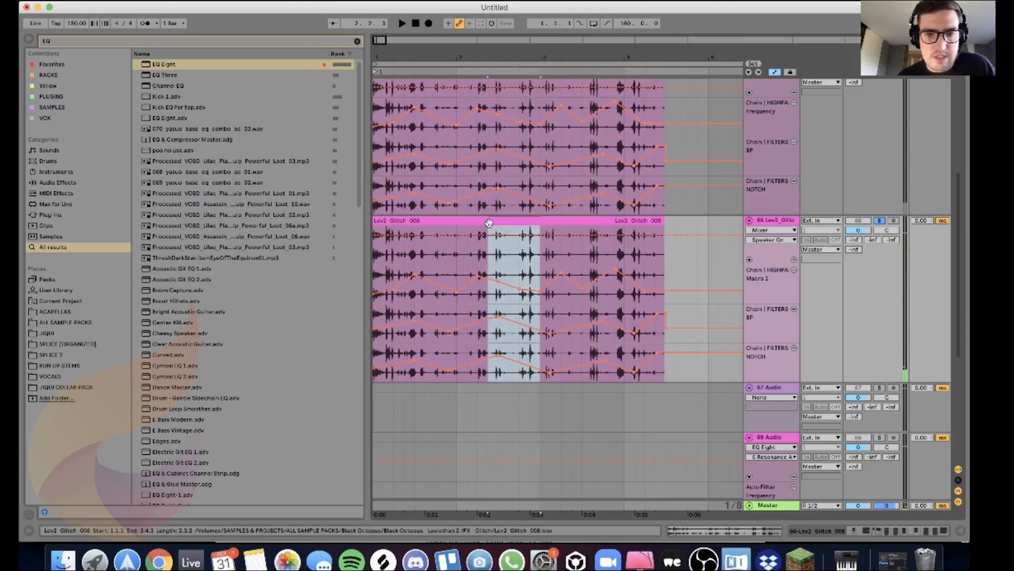
Step: Audition the start of the duplicated glitch clip and split off its opening section at 1.2.3
left_click(375, 254)
key("space")
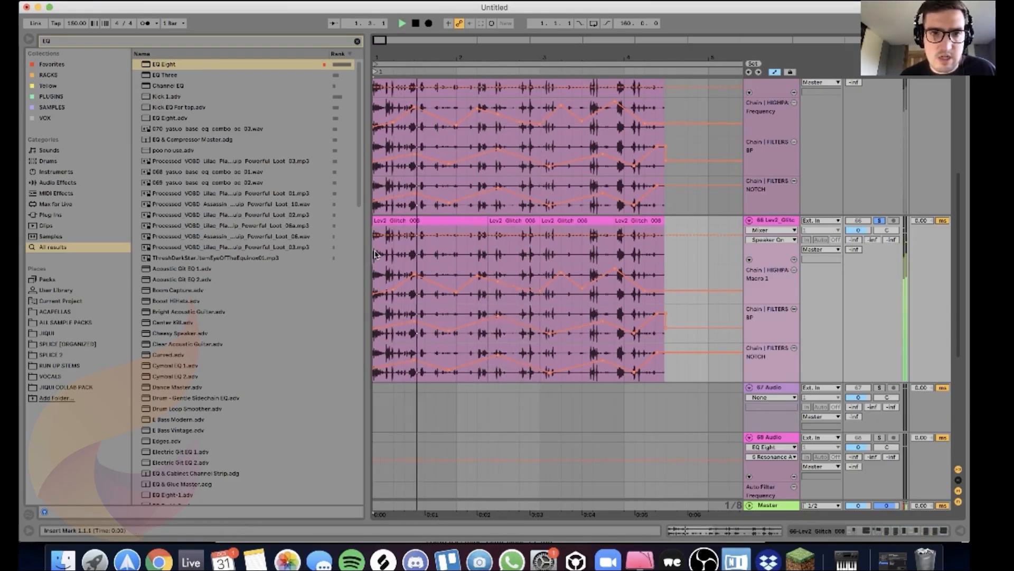
key("space")
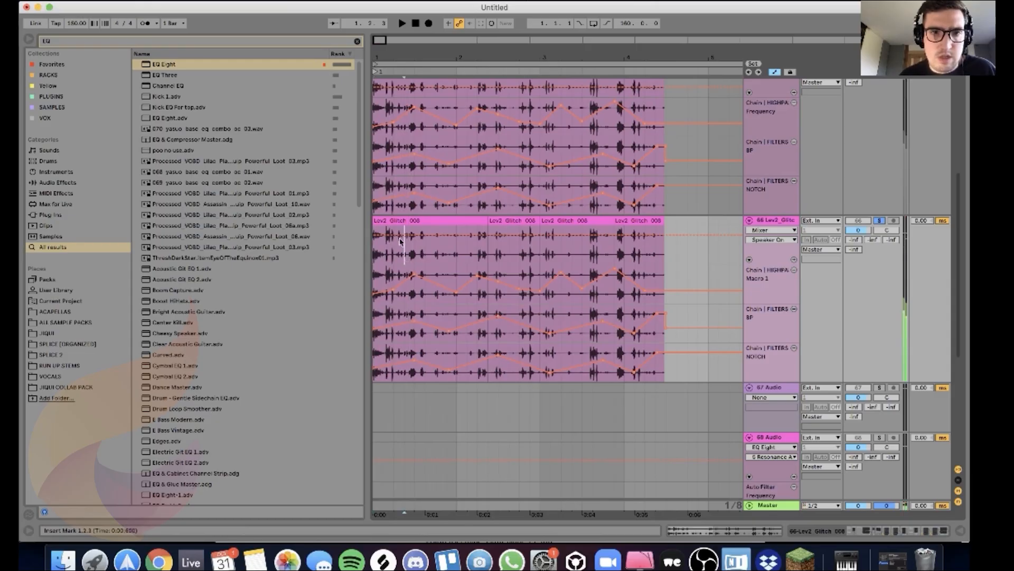
left_click_drag(404, 264, 376, 222)
key("super+e")
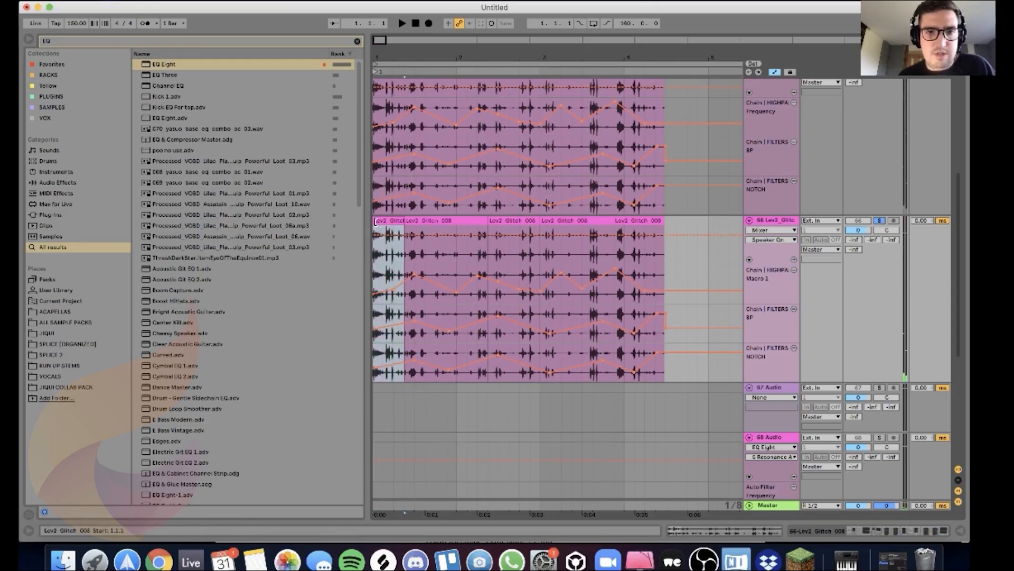
Step: Delete the two unwanted slices between the opening, middle and final glitch sections
left_click(427, 222)
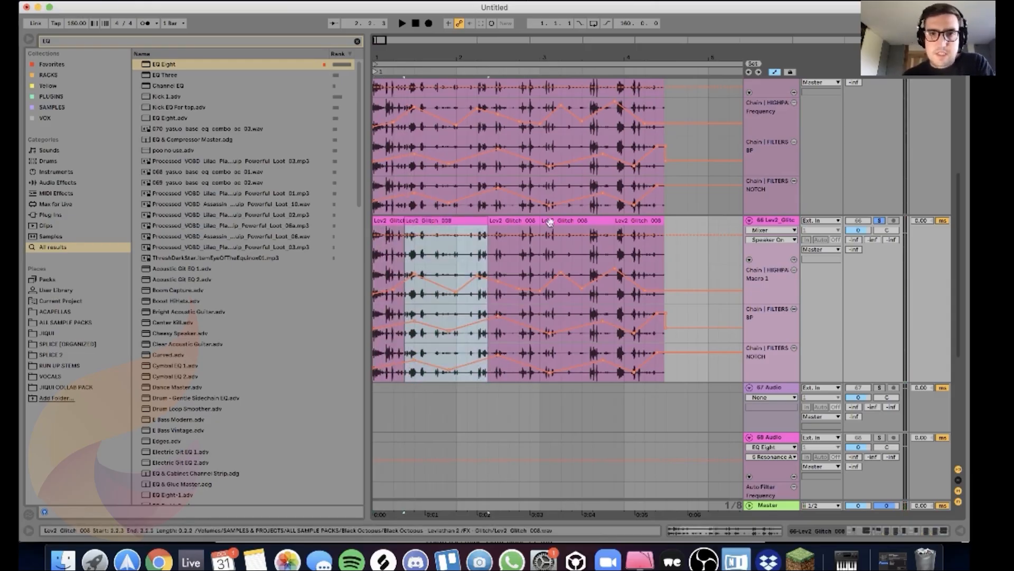
key("Delete")
left_click(576, 220)
key("Delete")
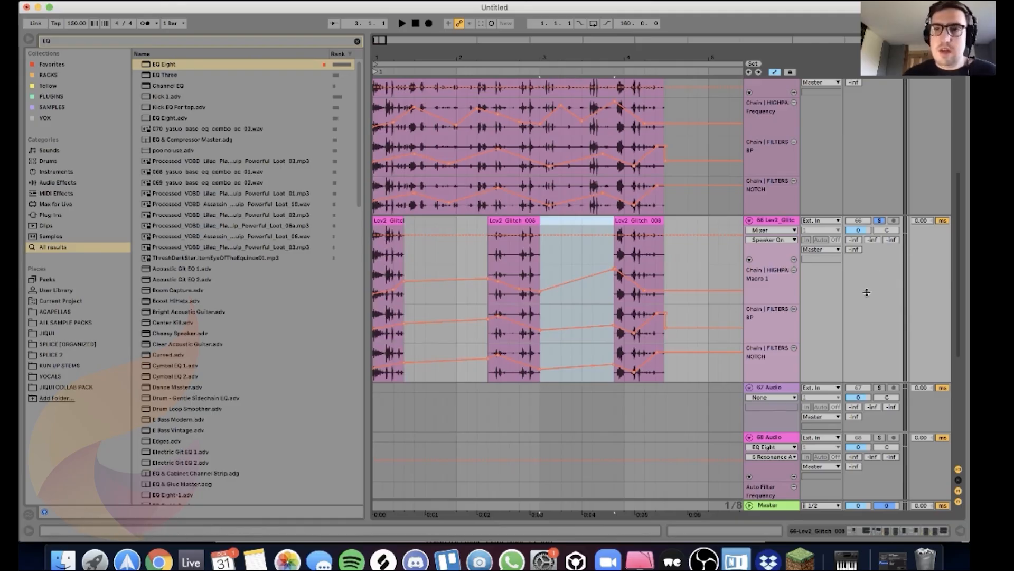
Step: Fold the original Lev2 Glitch track and deactivate its full-length clip
scroll(845, 200, "up", 4)
left_click(749, 146)
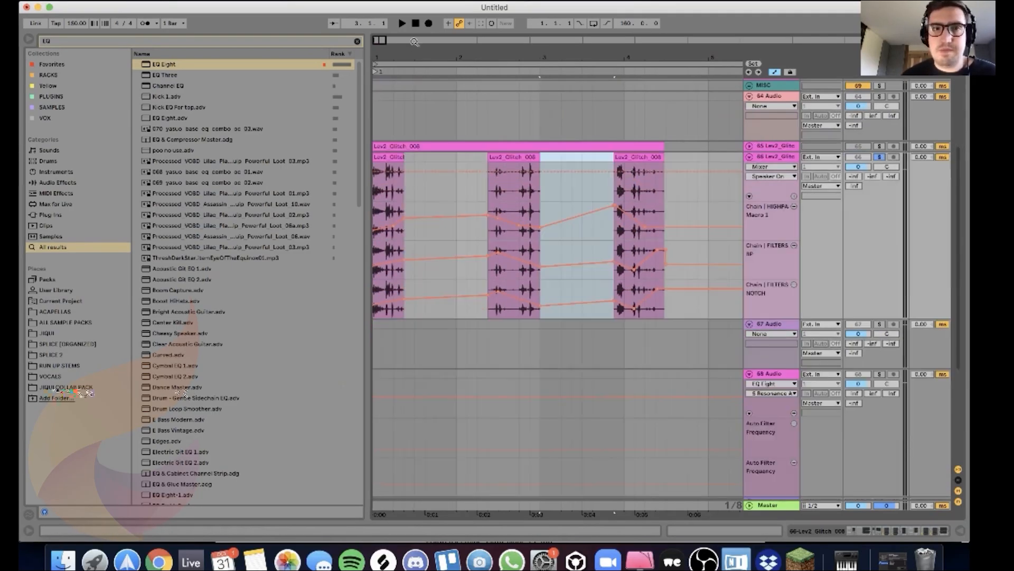
left_click(496, 150)
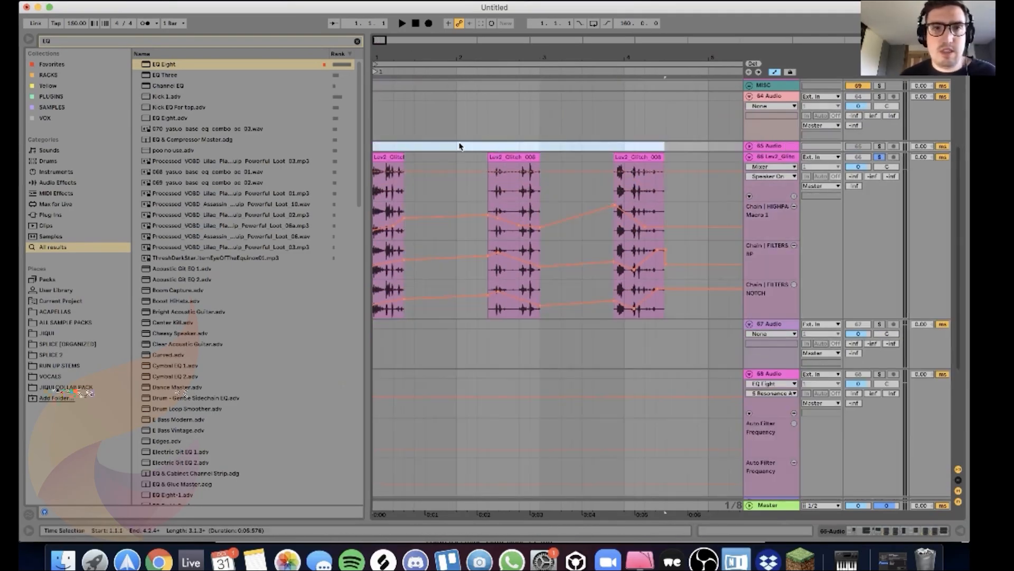
key("super+v")
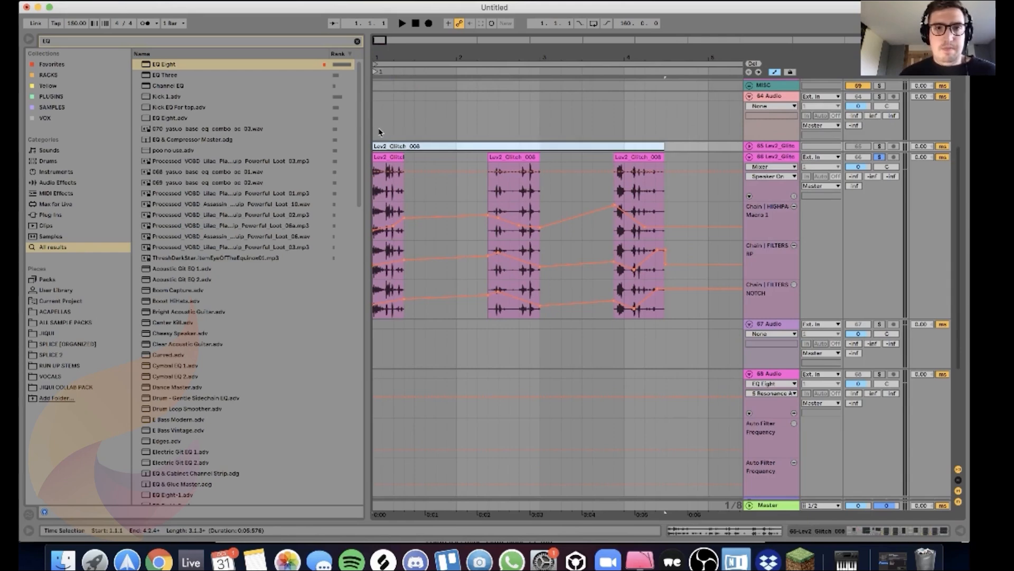
key("0")
left_click(380, 131)
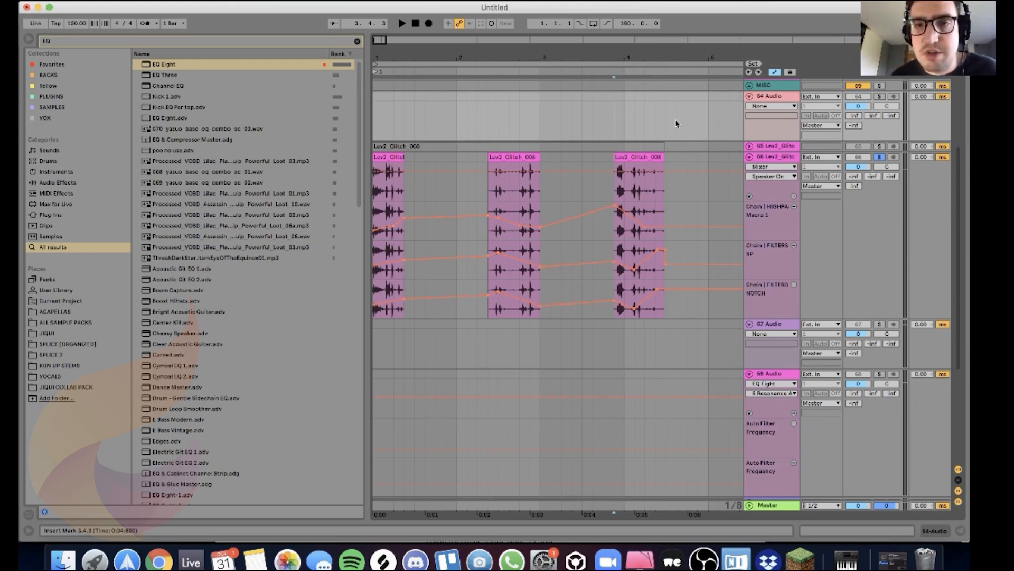
Step: Play the final, middle and opening glitch slices one after another to compare them
key("space")
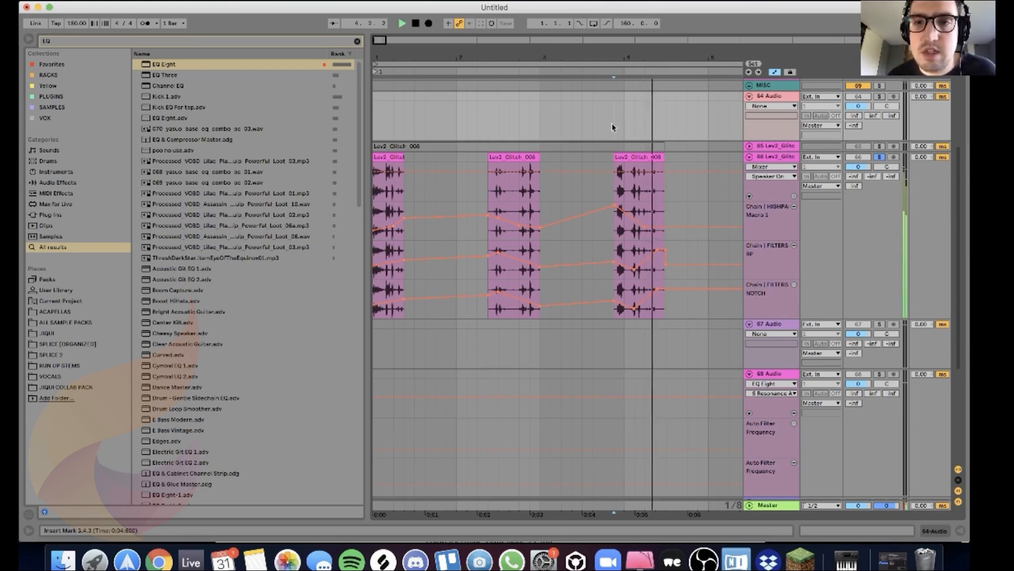
left_click(488, 127)
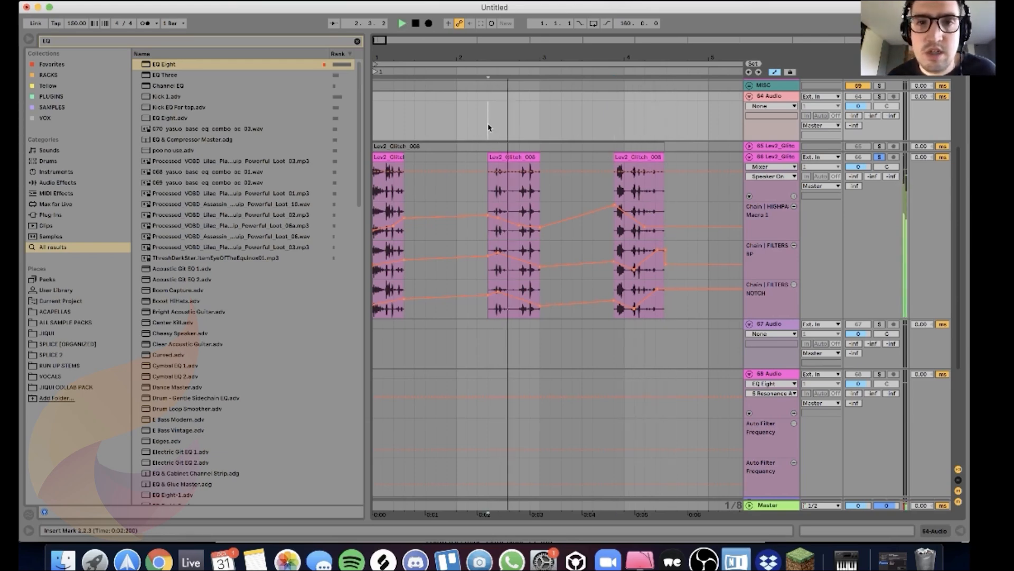
left_click(378, 126)
key("space")
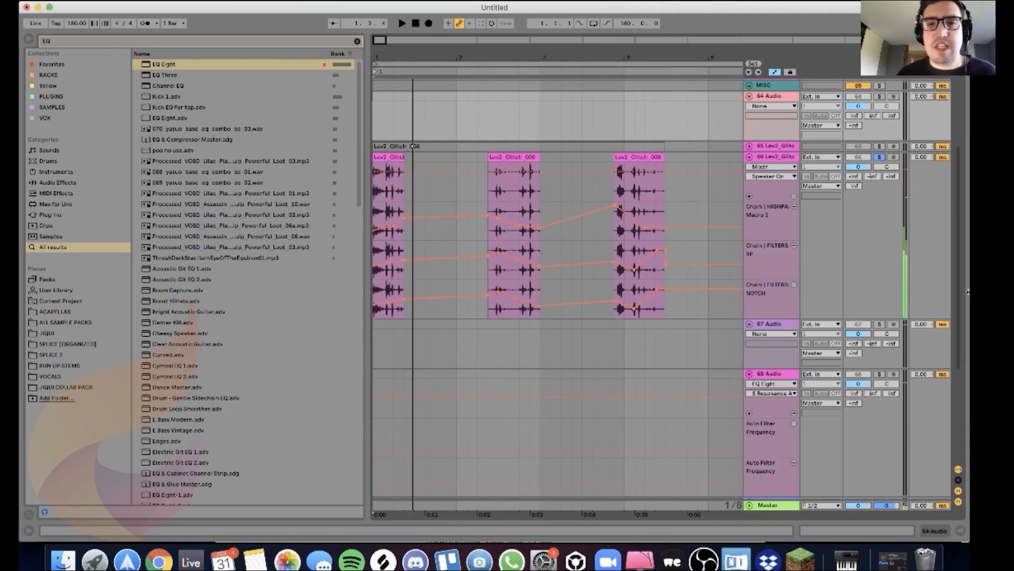
Step: Collapse the glitch rack on the duplicated Lev2 Glitch track and add the Portal plug-in after it
double_click(778, 157)
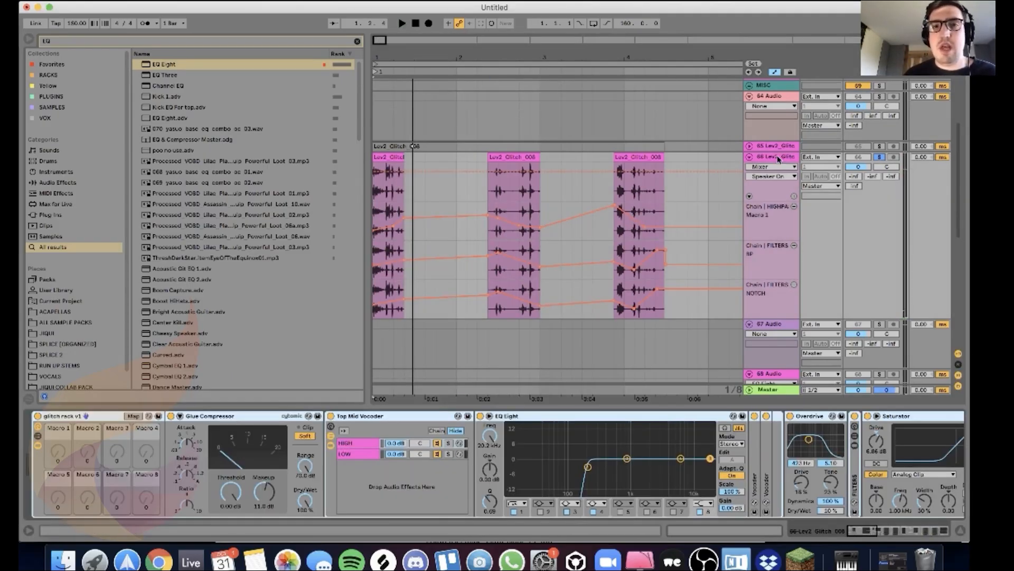
double_click(61, 418)
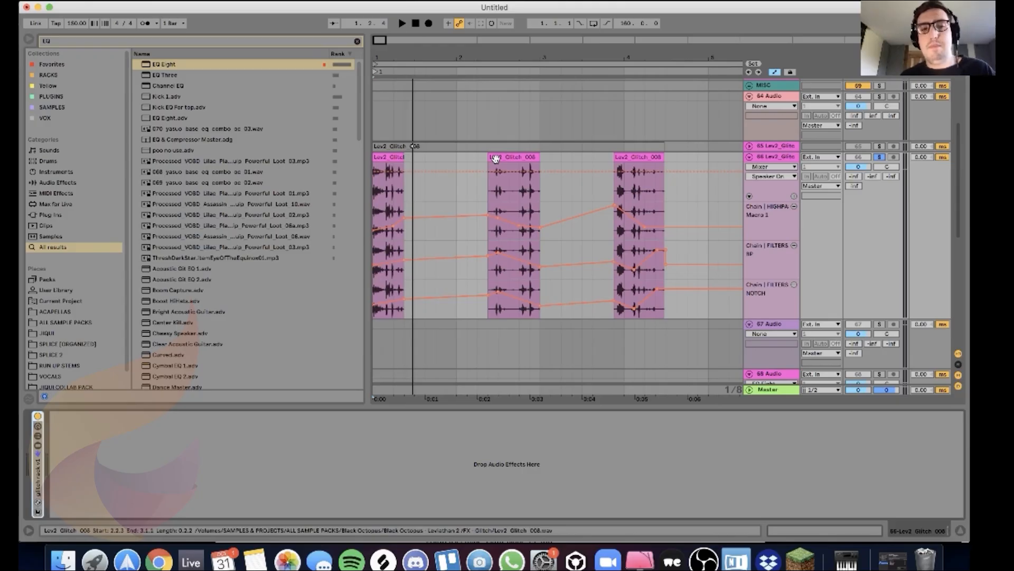
key("super+f")
type("portal")
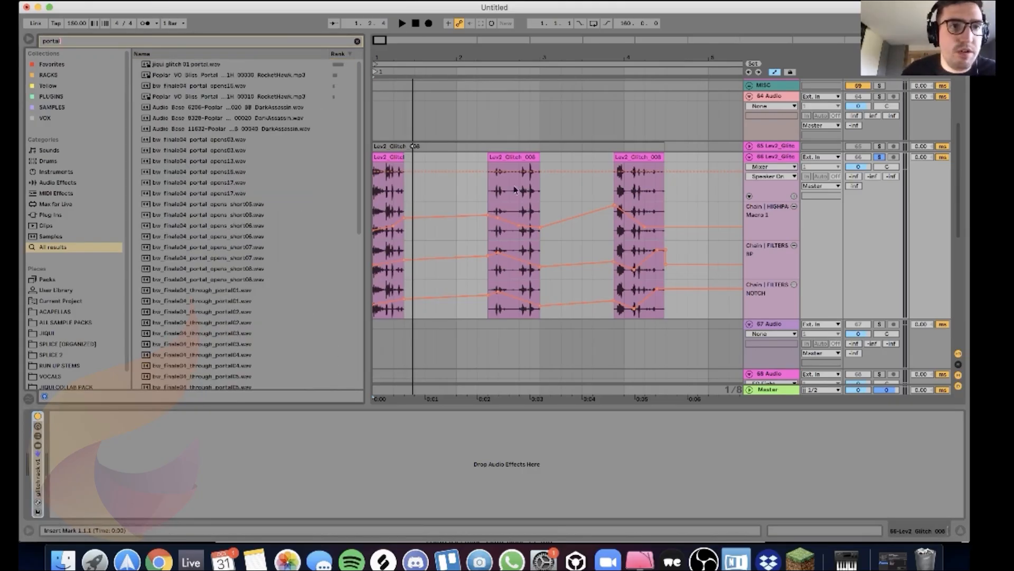
scroll(308, 217, "down", 10)
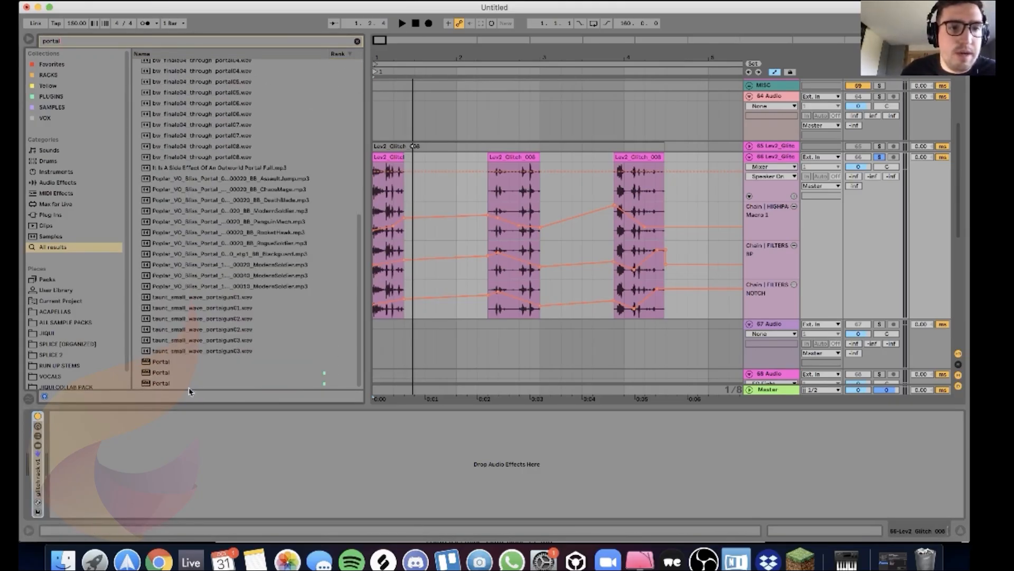
left_click(156, 385)
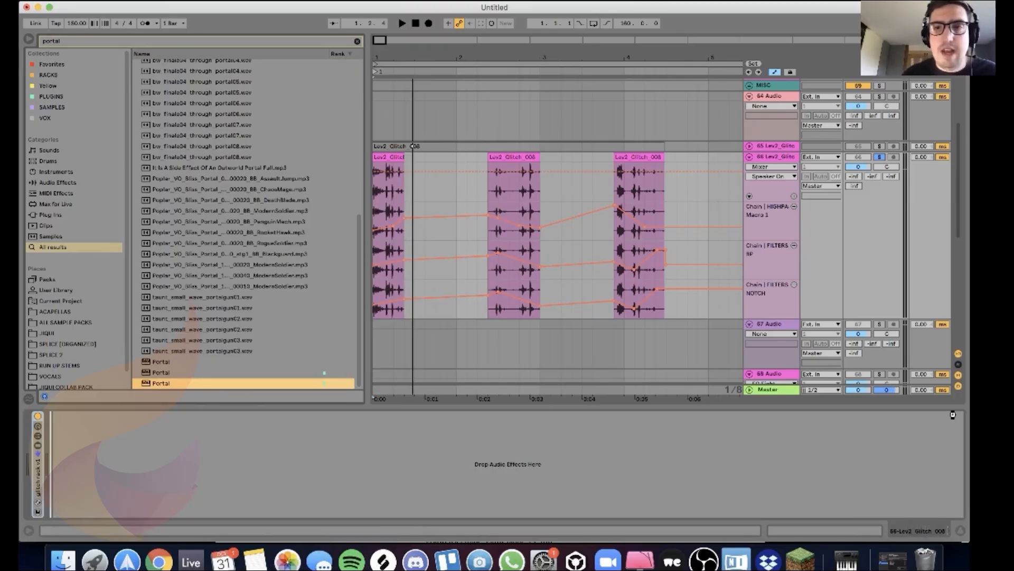
key("Return")
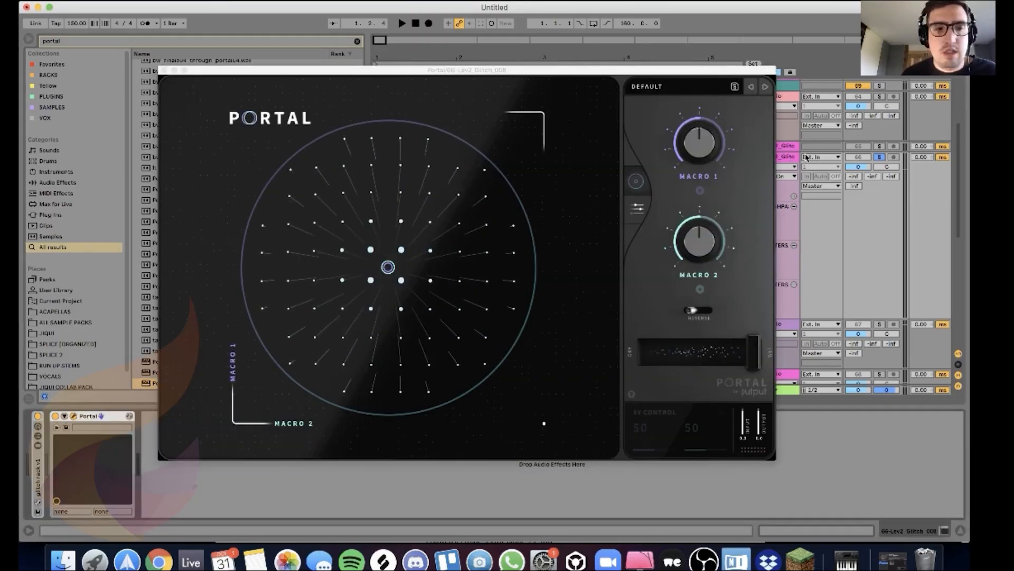
left_click(164, 70)
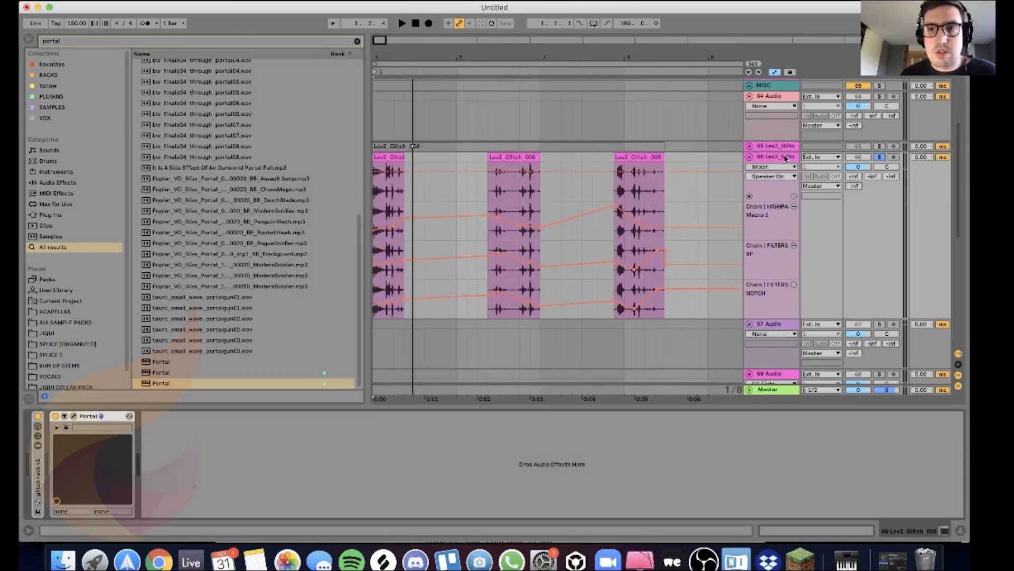
Step: Browse Portal's factory presets in the Glitchy, Stretch & Smear and Sound Design categories
left_click(74, 416)
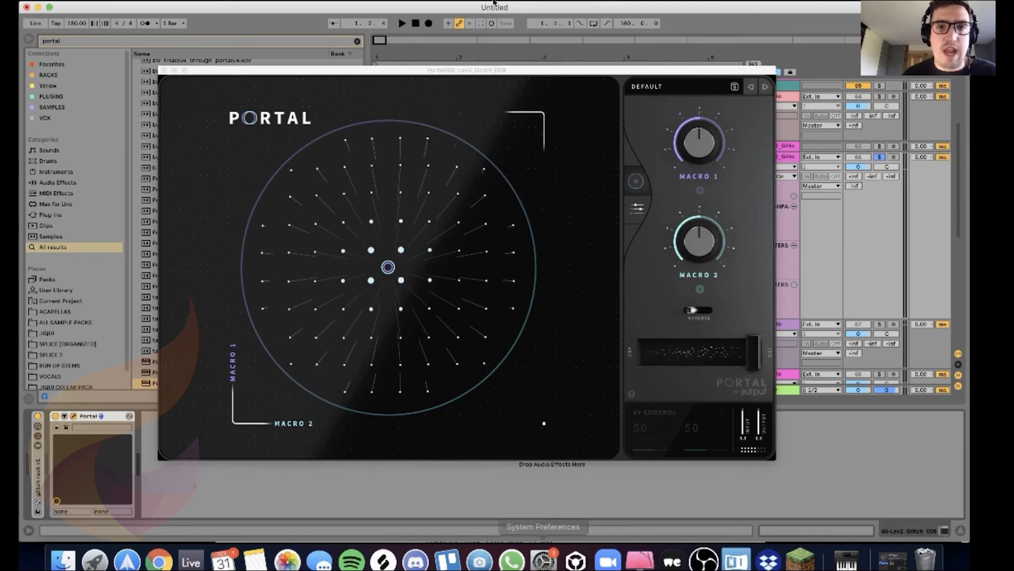
left_click(669, 93)
left_click(245, 328)
scroll(253, 317, "down", 4)
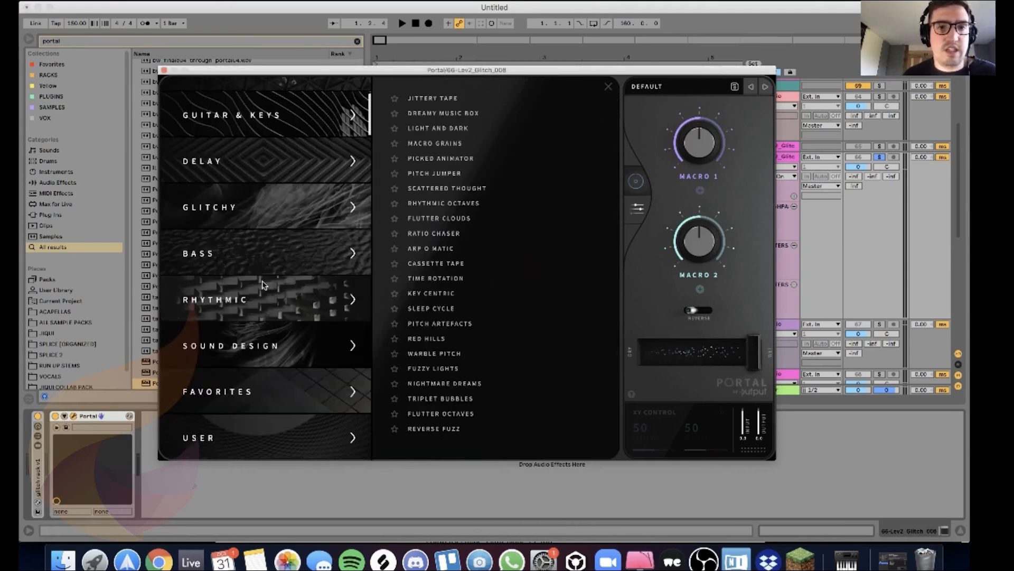
left_click(274, 221)
scroll(272, 202, "up", 4)
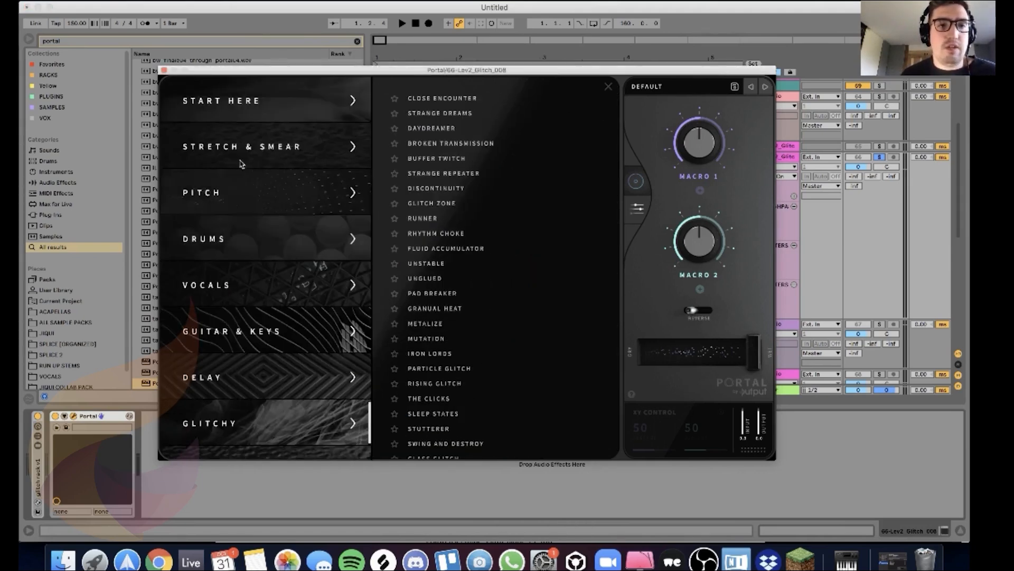
left_click(261, 145)
scroll(274, 174, "down", 4)
left_click(275, 350)
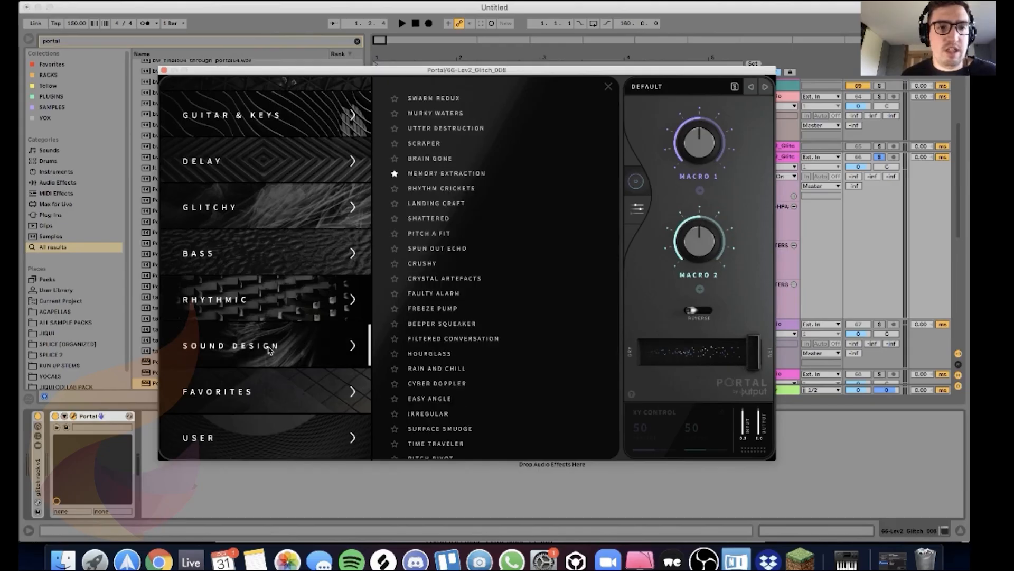
scroll(270, 328, "up", 4)
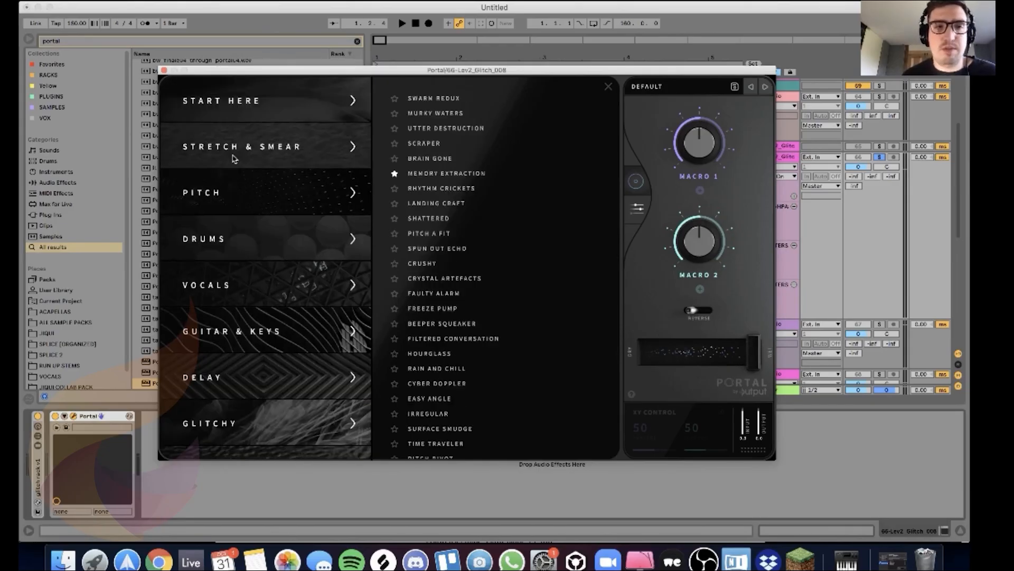
left_click(254, 135)
scroll(307, 259, "down", 4)
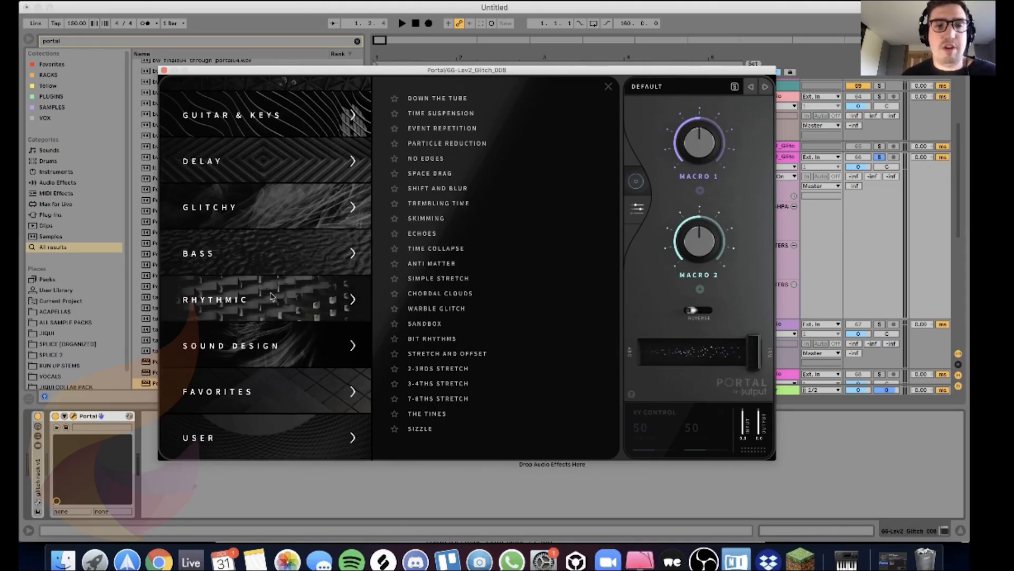
left_click(281, 357)
scroll(295, 208, "up", 3)
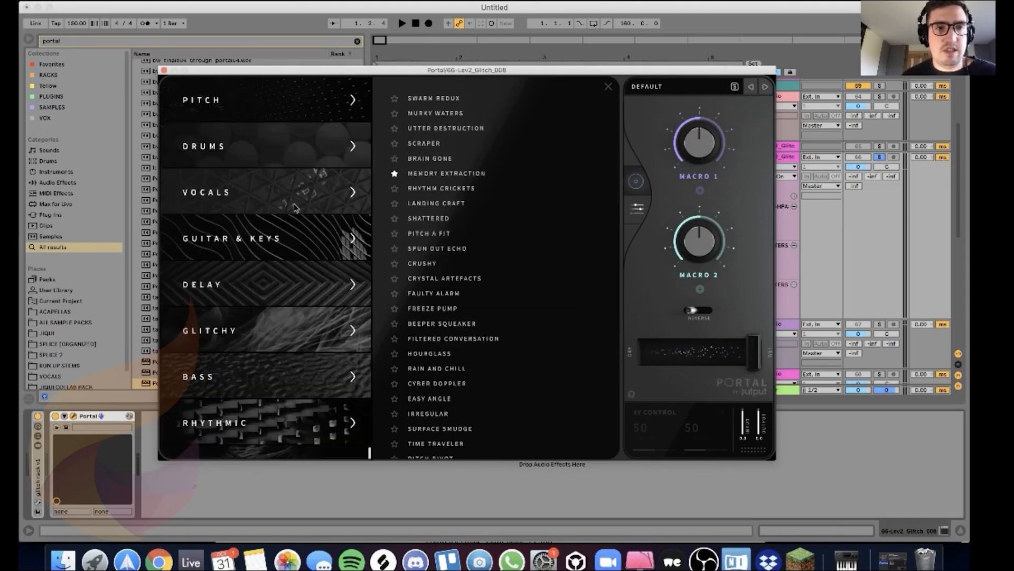
scroll(280, 206, "down", 3)
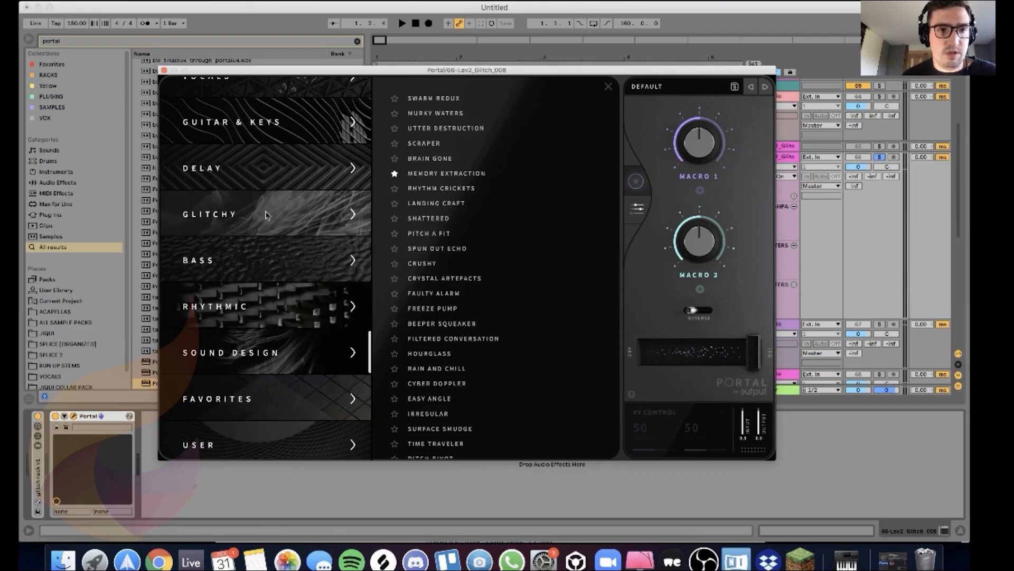
Step: Load the Stutterer preset from Portal's Glitchy category
left_click(288, 214)
scroll(438, 252, "down", 1)
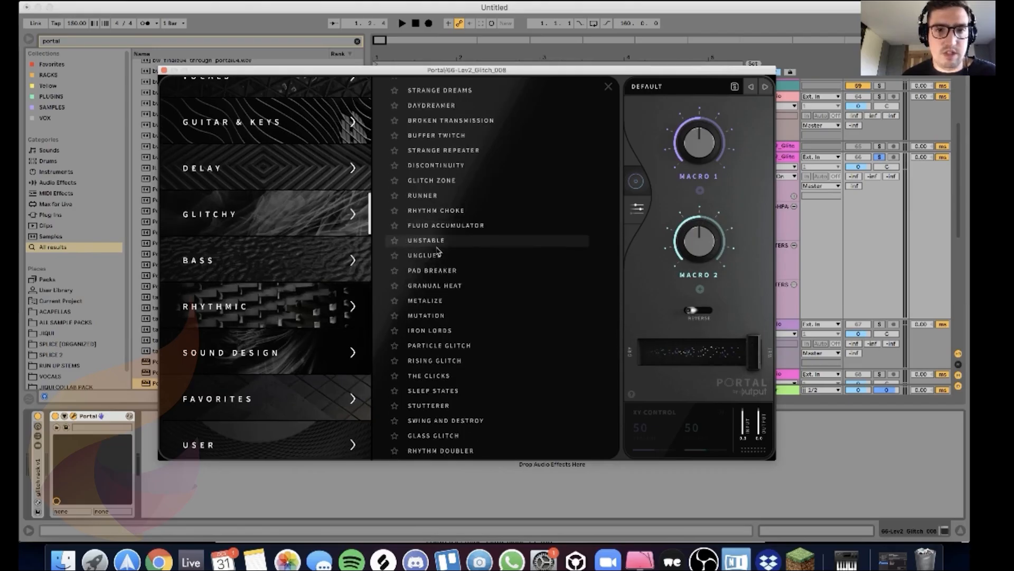
left_click(445, 407)
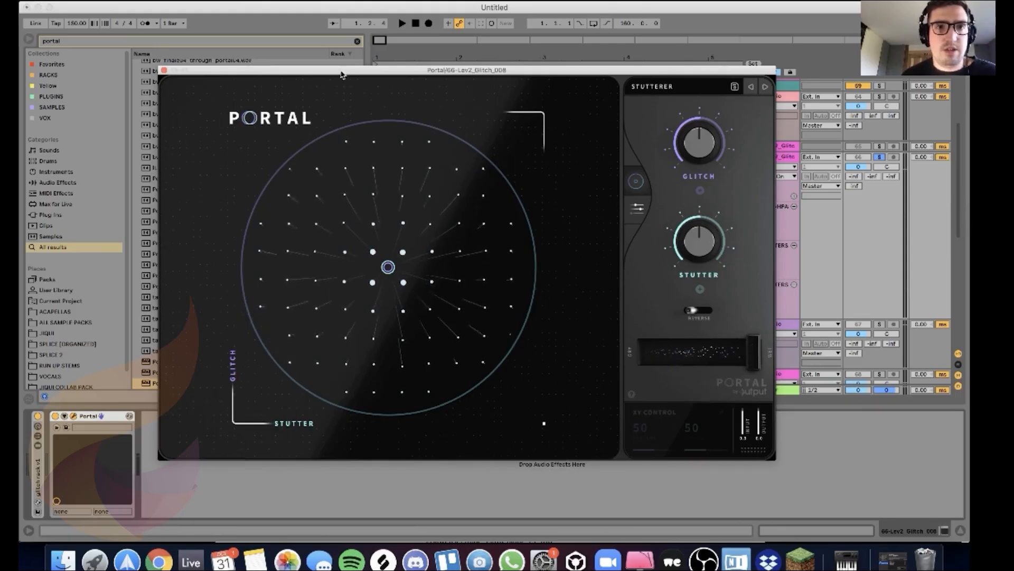
Step: Play the opening glitch slice while adjusting Portal's XY control, raising it to about 87 percent
left_click_drag(251, 69, 538, 195)
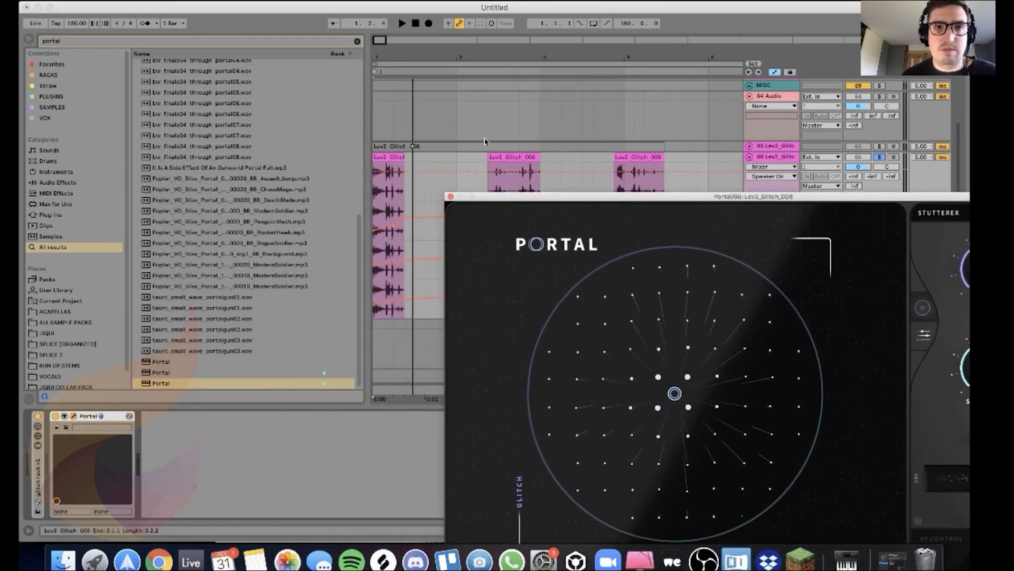
left_click(374, 188)
mouse_move(635, 199)
left_mouse_down()
mouse_move(611, 98)
mouse_move(632, 102)
left_mouse_up()
key("space")
left_click_drag(688, 308, 617, 283)
key("space")
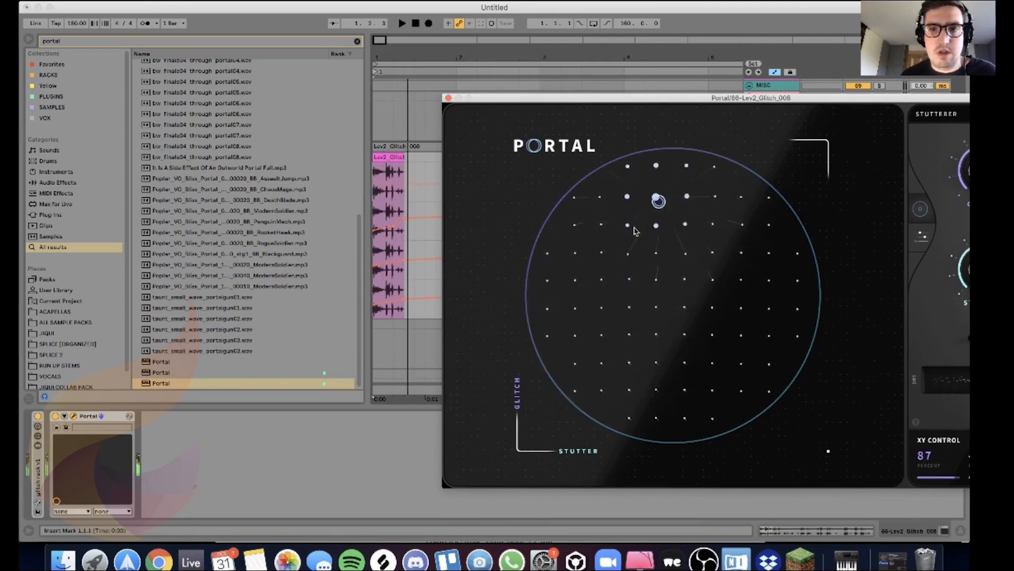
key("space")
key("space")
left_click(448, 98)
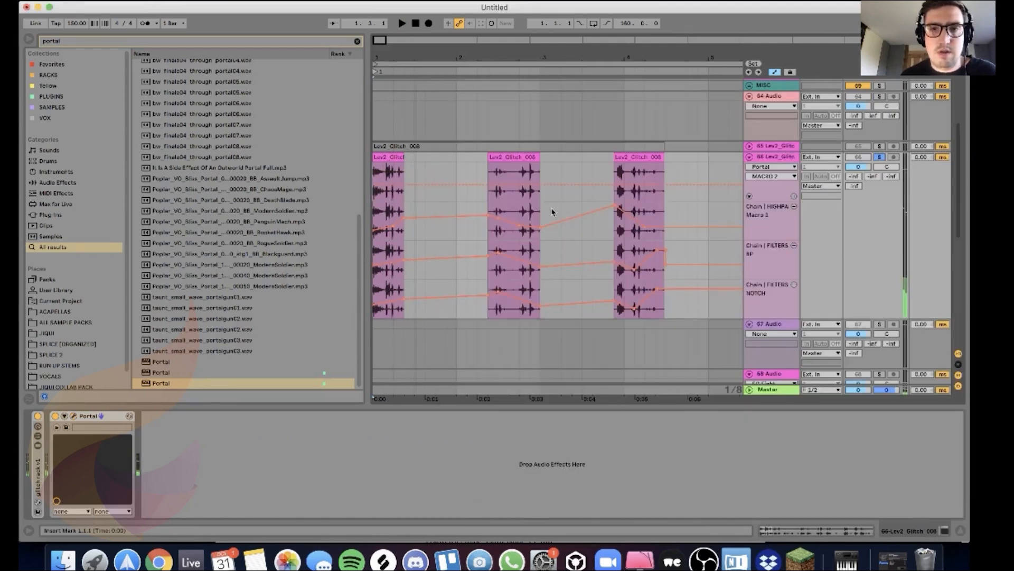
Step: Audition the middle glitch slice with Portal bypassed and re-enabled for comparison, and play the final slice
left_click(493, 199)
key("space")
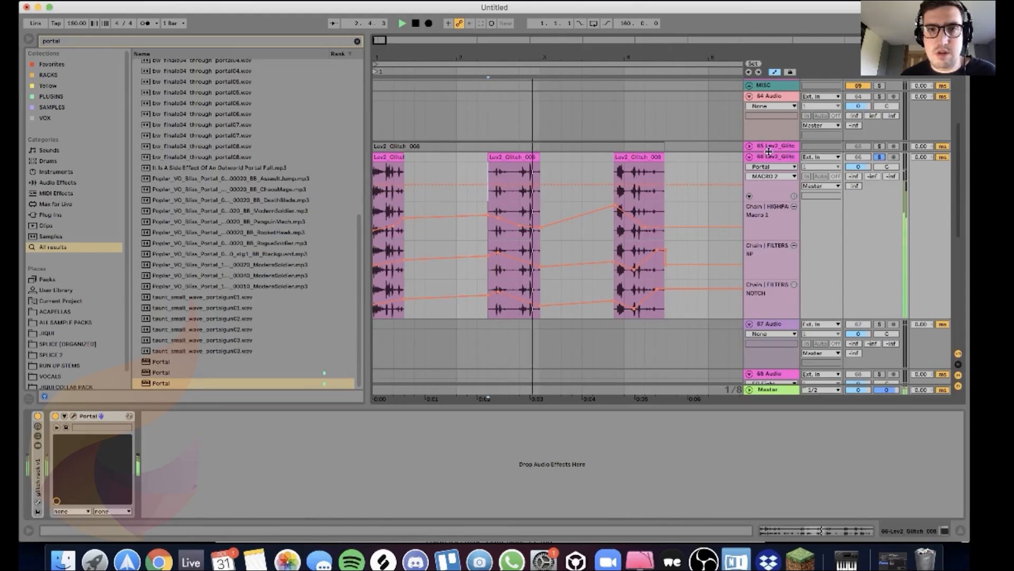
key("space")
key("space")
left_click(55, 416)
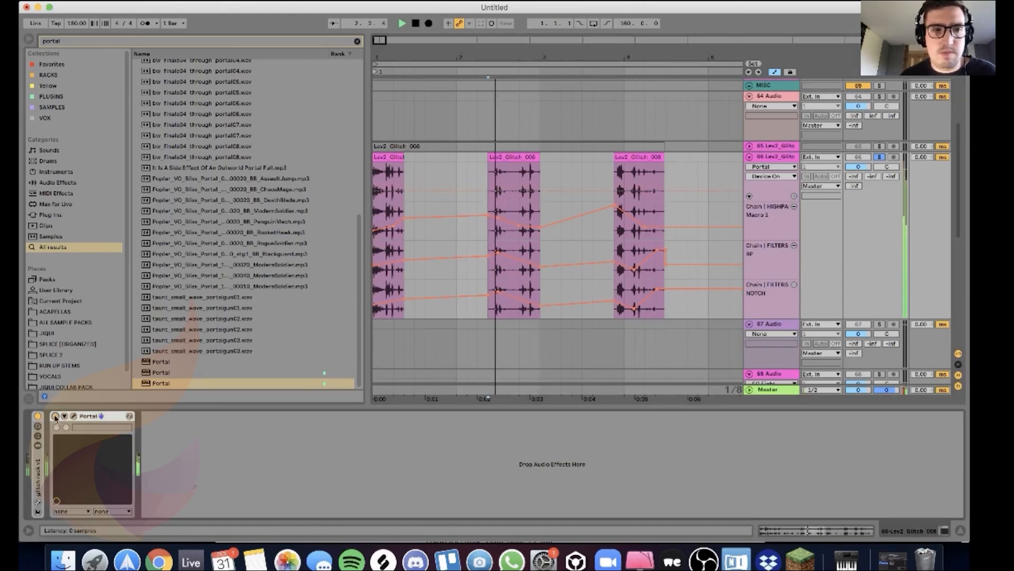
key("space")
left_click(55, 417)
key("space")
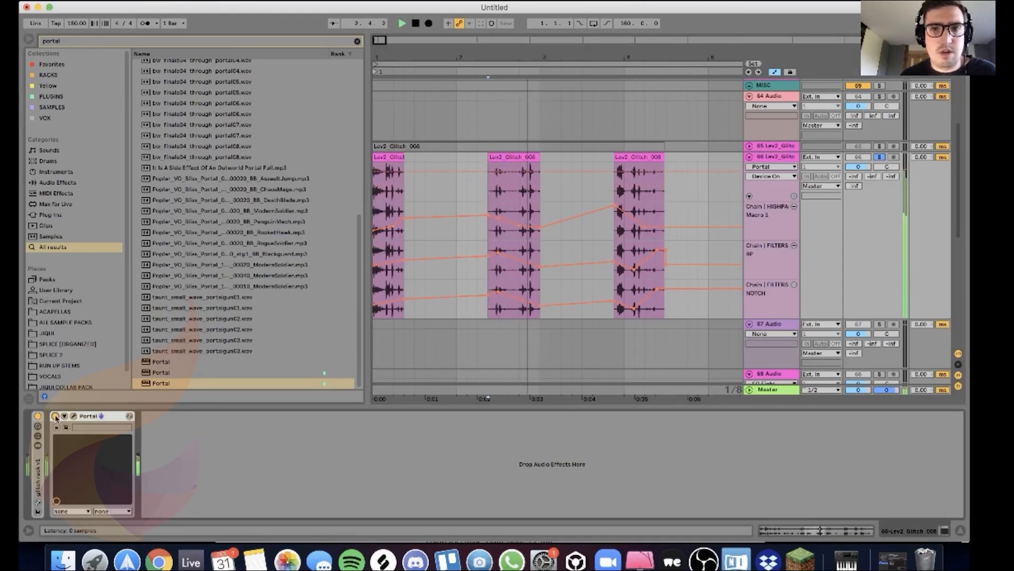
key("space")
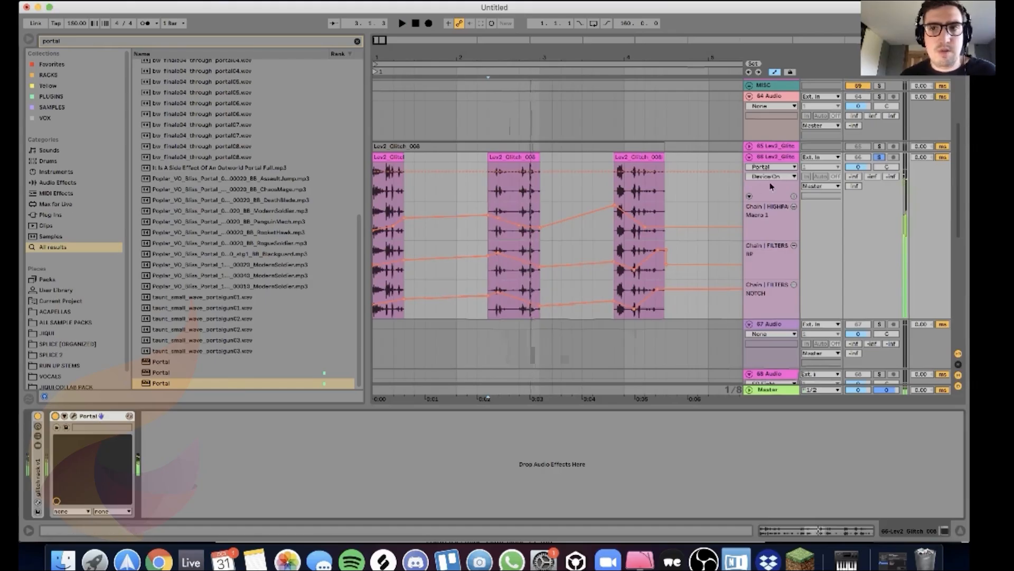
left_click(614, 186)
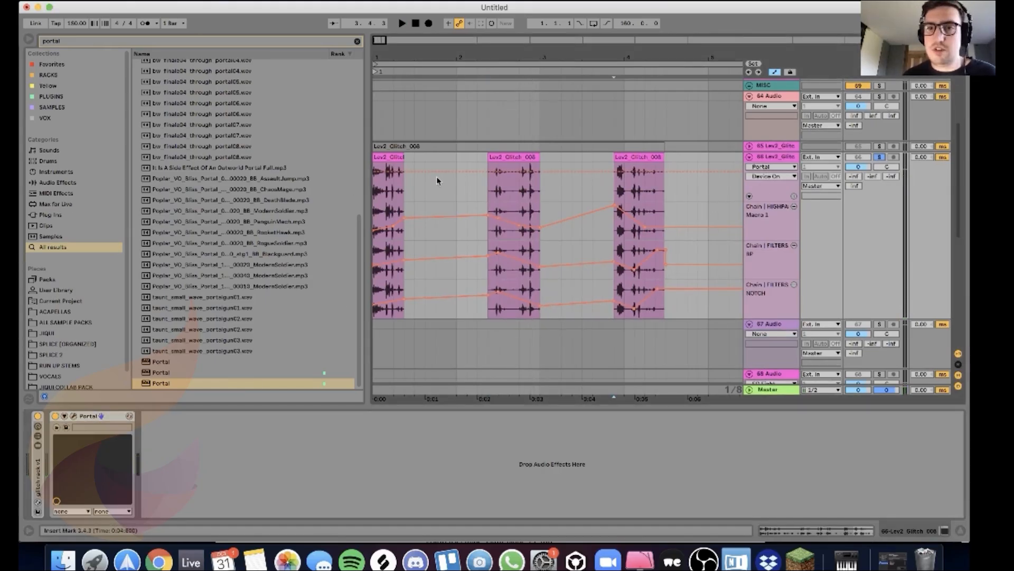
key("space")
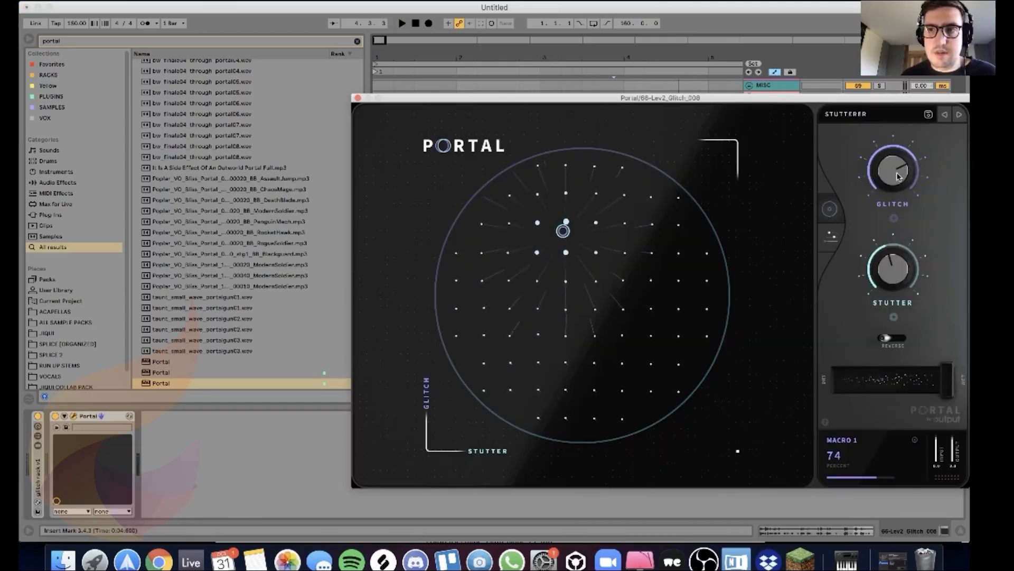
Step: Show separate automation lanes for Portal's Macro 1 and Macro 2, with Glitch at 74 and Stutter at 37 percent
left_click(357, 97)
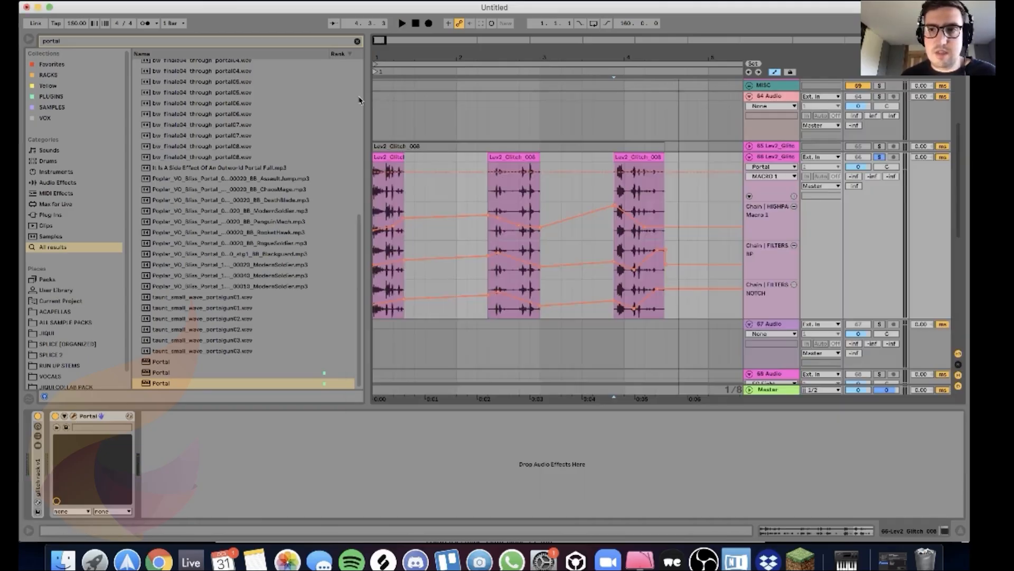
left_click(794, 197)
left_click(74, 418)
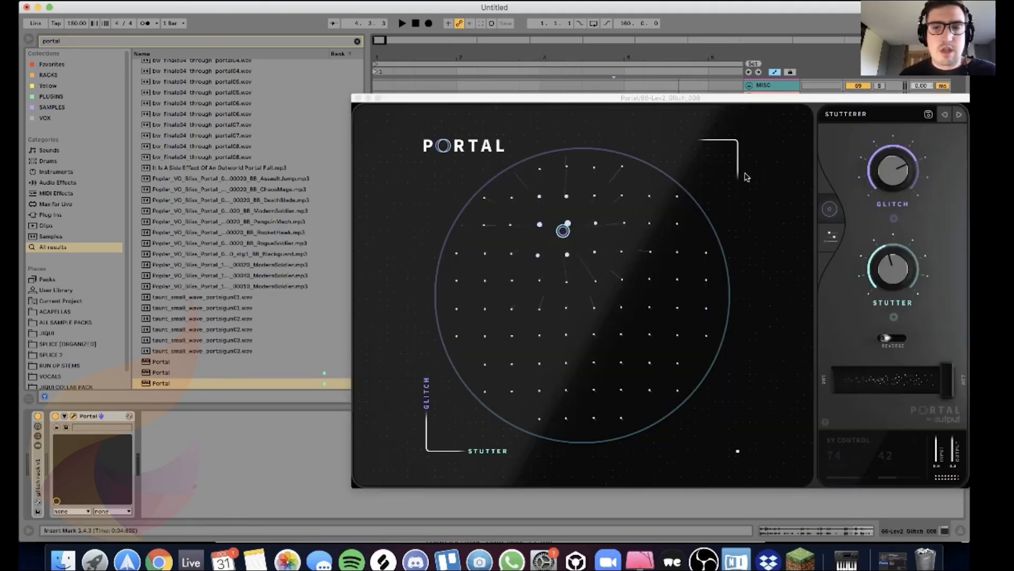
left_click(358, 97)
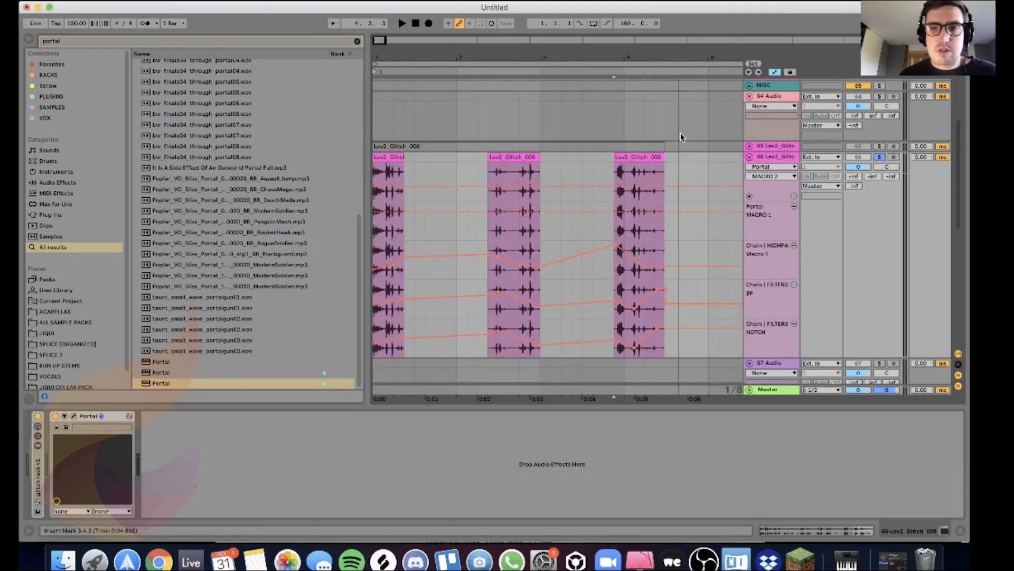
left_click(794, 197)
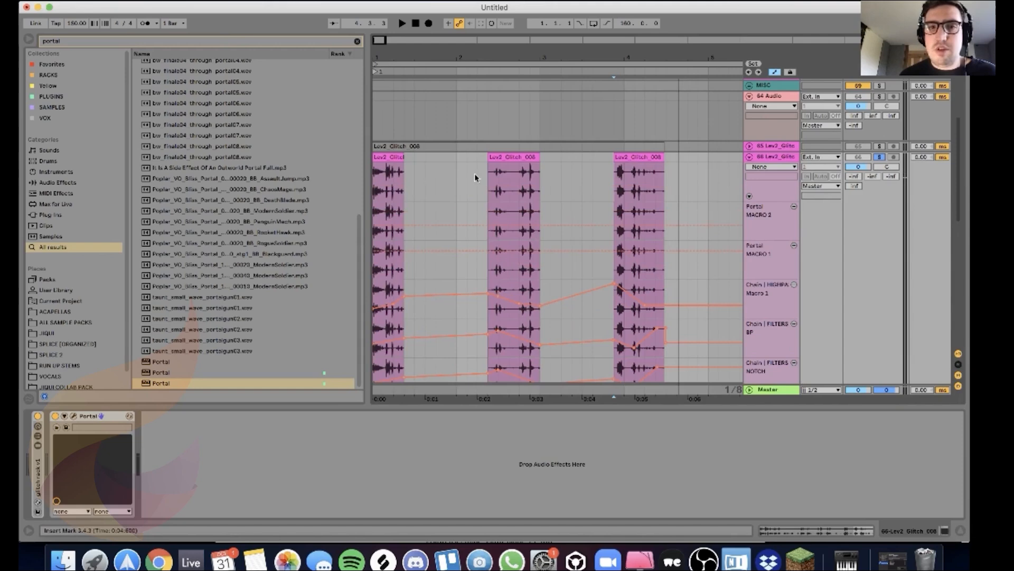
left_click(74, 417)
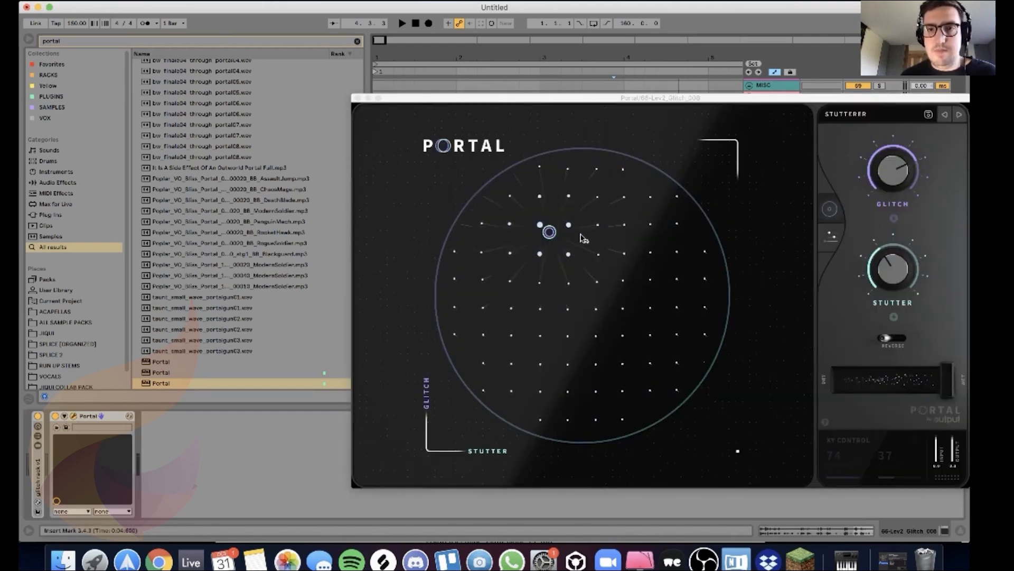
left_click(358, 98)
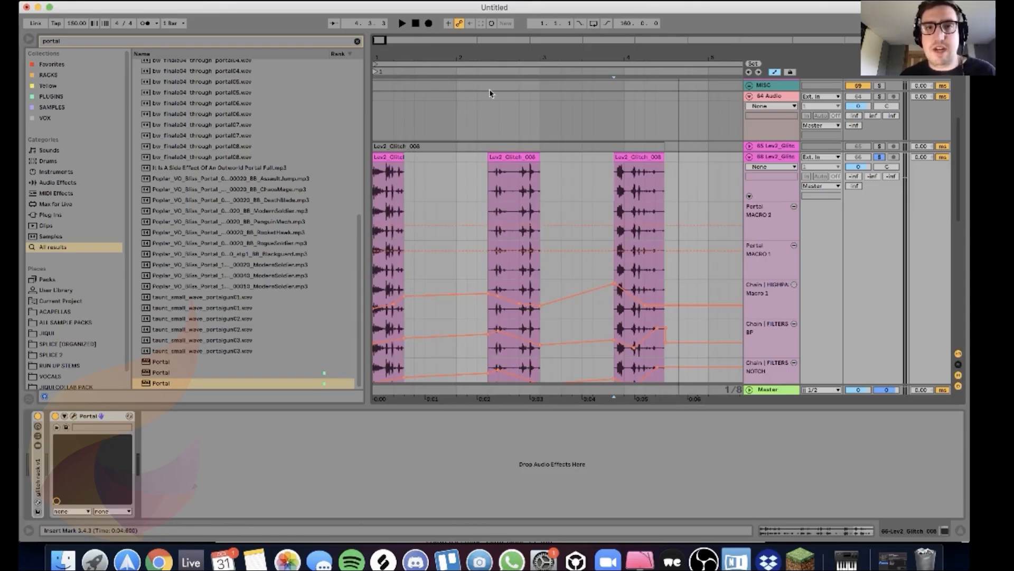
Step: Draw changing automation curves for Portal's Macro 2 and Macro 1 across the opening glitch slice
scroll(511, 147, "down", 1)
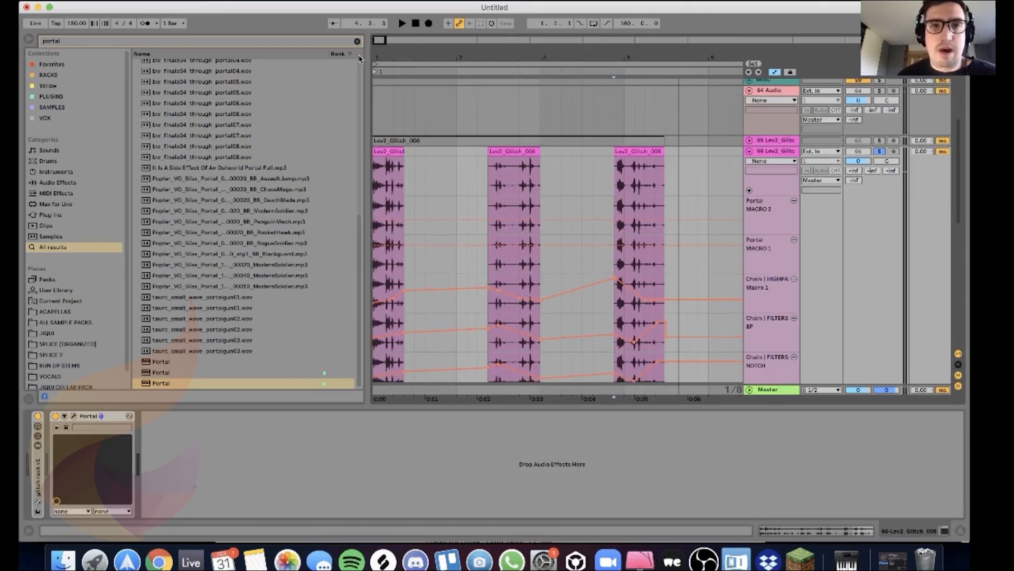
left_click_drag(406, 57, 408, 107)
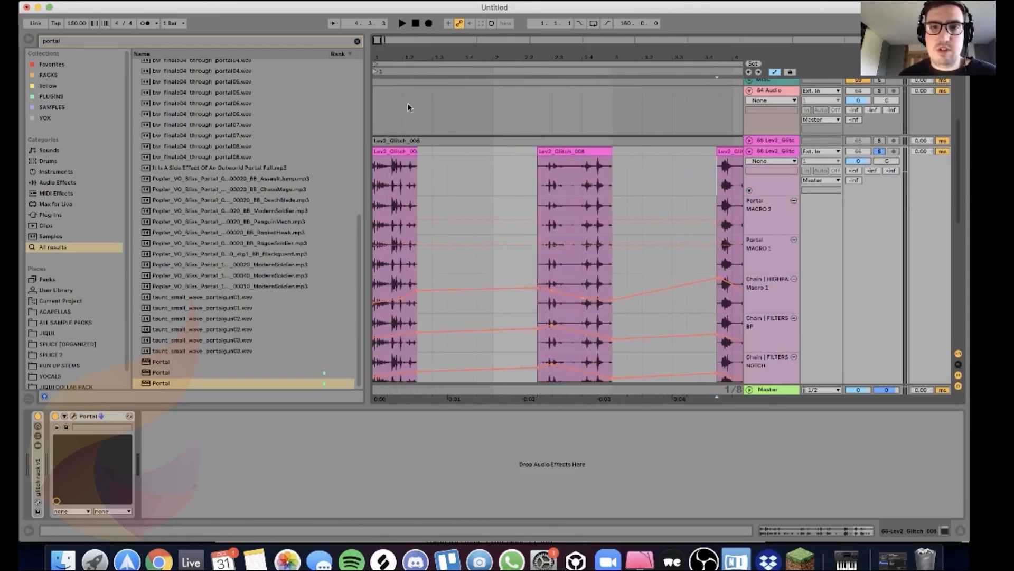
left_click(378, 223)
mouse_move(392, 223)
left_mouse_down()
mouse_move(397, 210)
mouse_move(410, 214)
left_mouse_up()
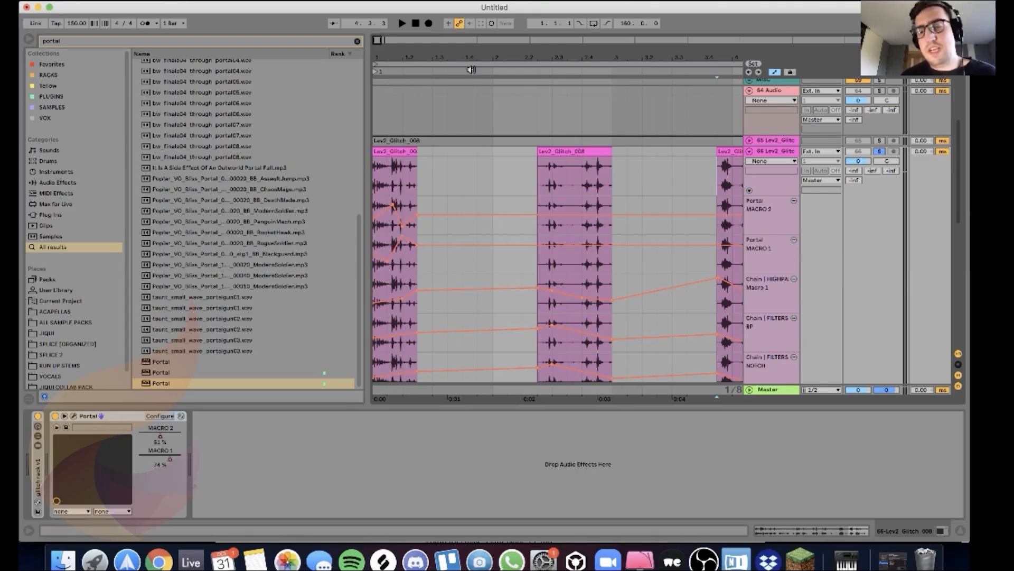
Step: Raise Portal's Macro 2 automation to 1.00 before the middle glitch slice, and draw fluctuating Macro 2 and Macro 1 curves across that slice
scroll(411, 184, "down", 2)
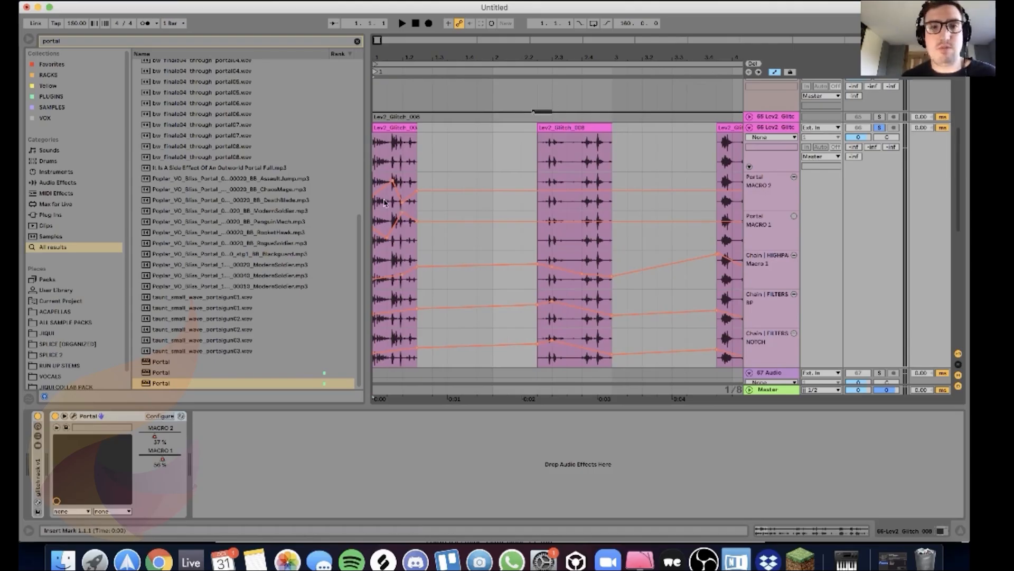
key("space")
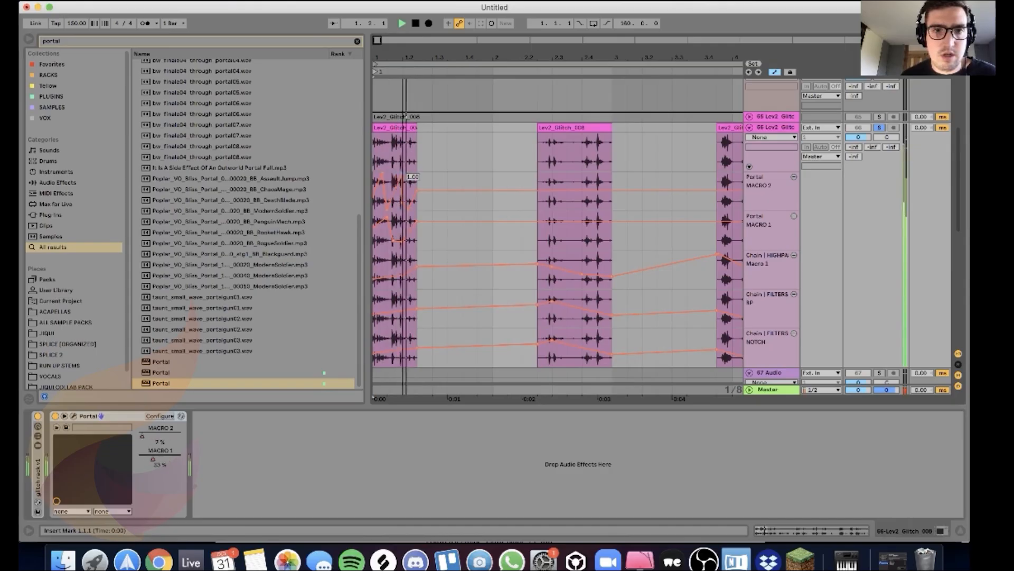
left_click_drag(403, 172, 478, 173)
key("space")
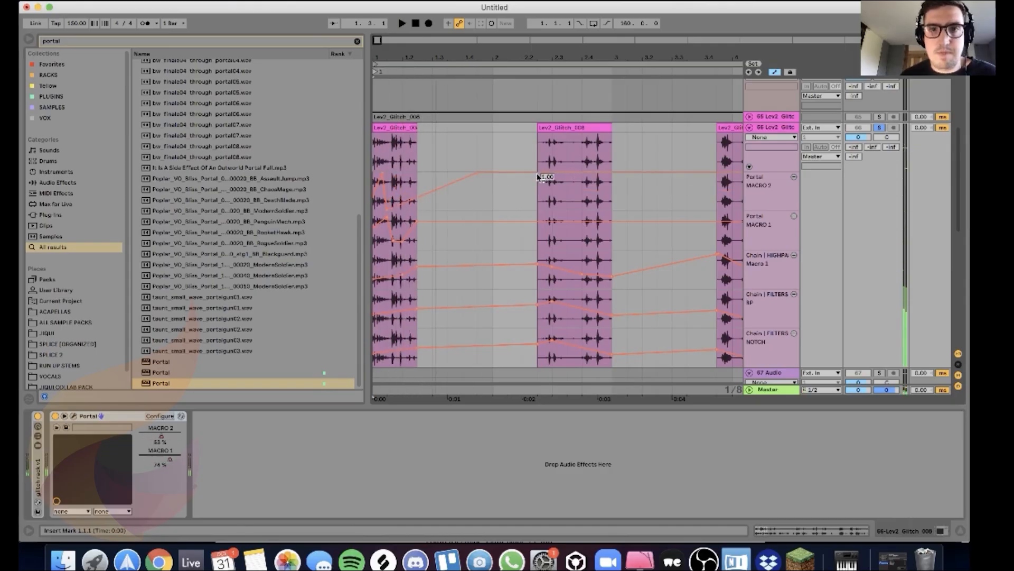
mouse_move(552, 183)
left_mouse_down()
mouse_move(552, 198)
mouse_move(572, 181)
mouse_move(582, 202)
mouse_move(552, 239)
left_mouse_up()
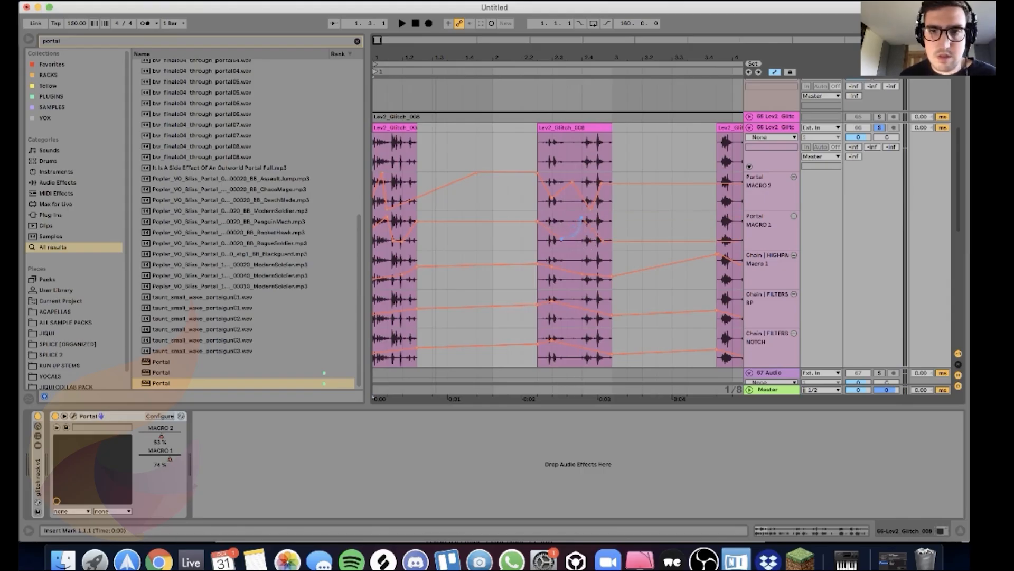
Step: Play the opening glitch slice, and audition the middle slice with Portal bypassed and re-enabled for comparison
key("space")
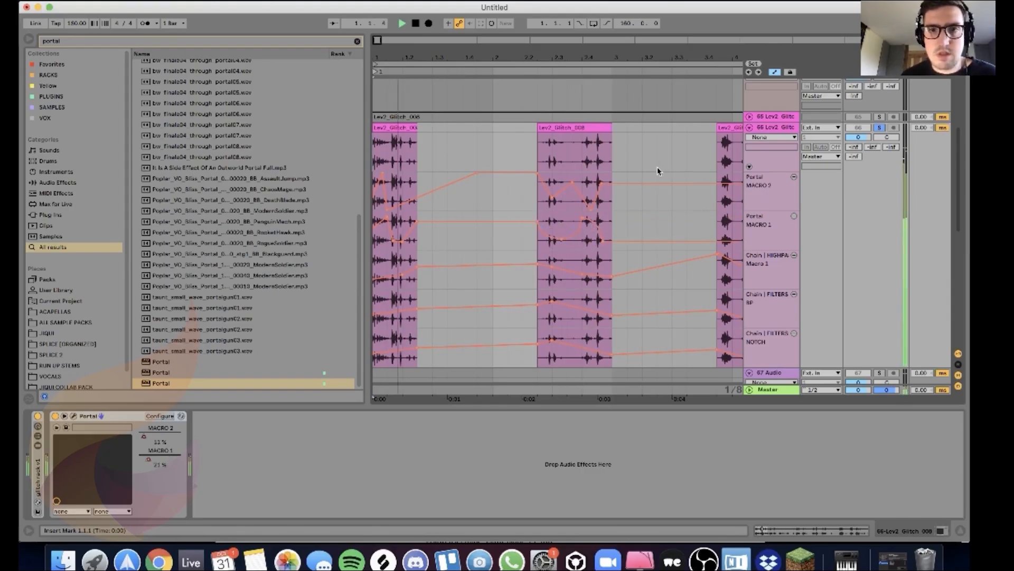
left_click(537, 145)
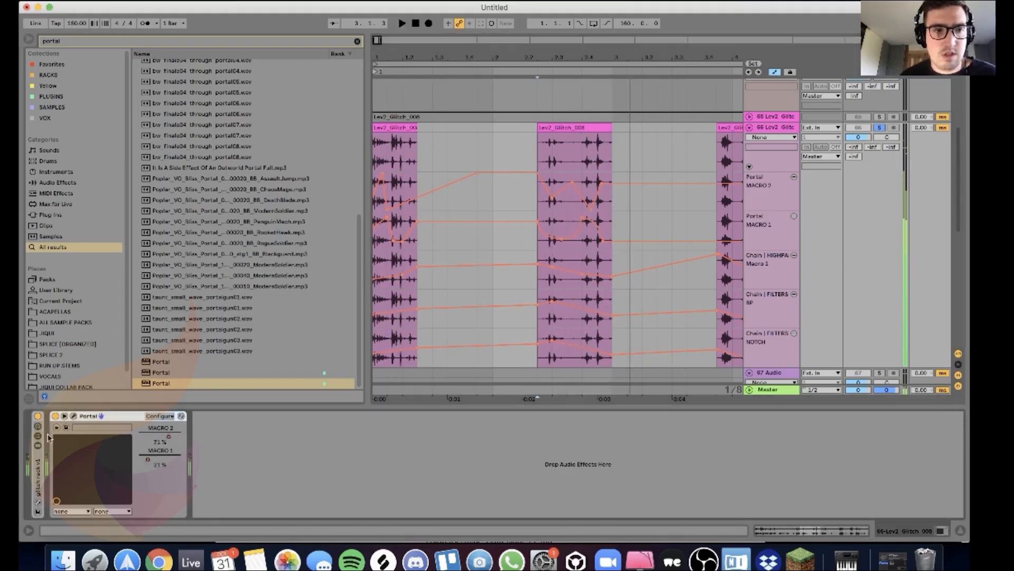
left_click(56, 416)
key("space")
key("space")
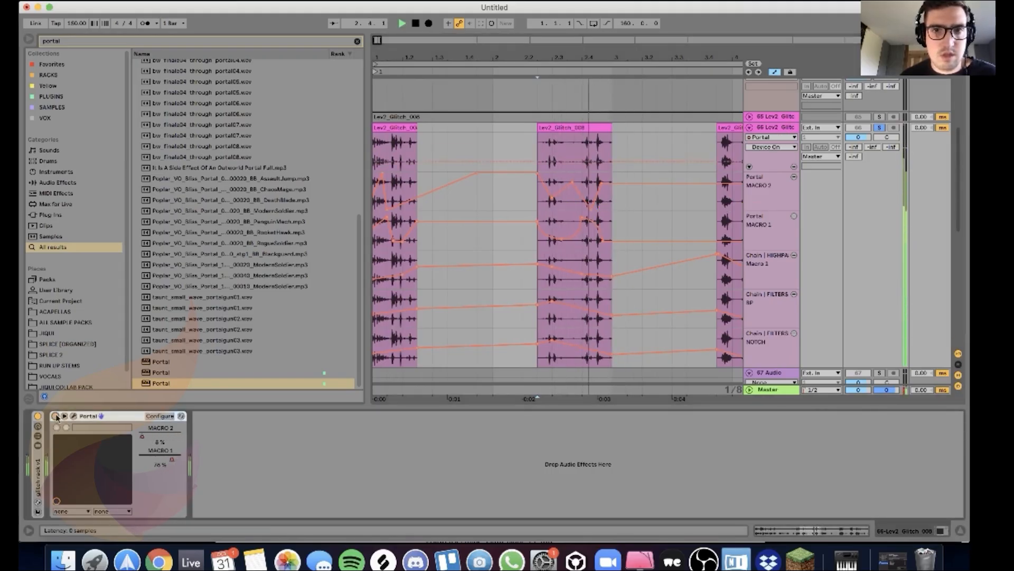
left_click(56, 417)
key("space")
key("space")
key("space")
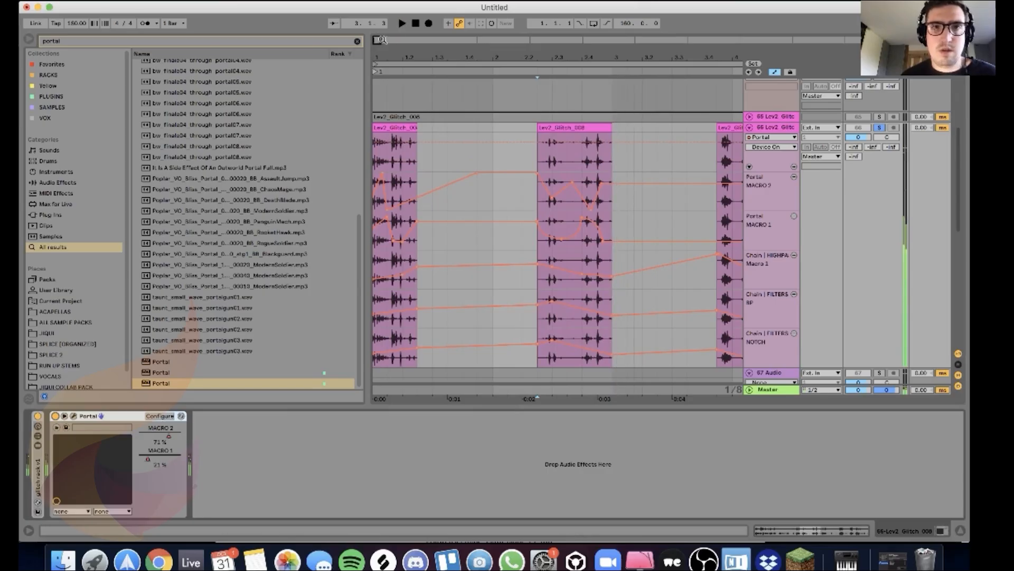
Step: Try Portal's Swing and Destroy and Glass Glitch presets on the middle glitch slice with the overridden automation re-enabled
left_click_drag(381, 39, 381, 34)
key("minus")
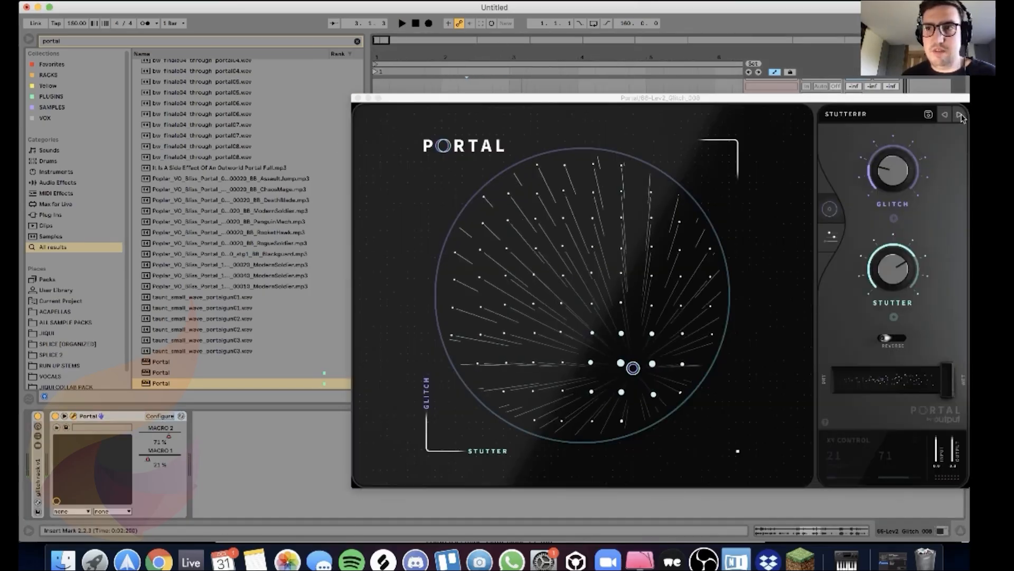
left_click(959, 115)
left_click_drag(843, 100, 680, 157)
left_click(469, 23)
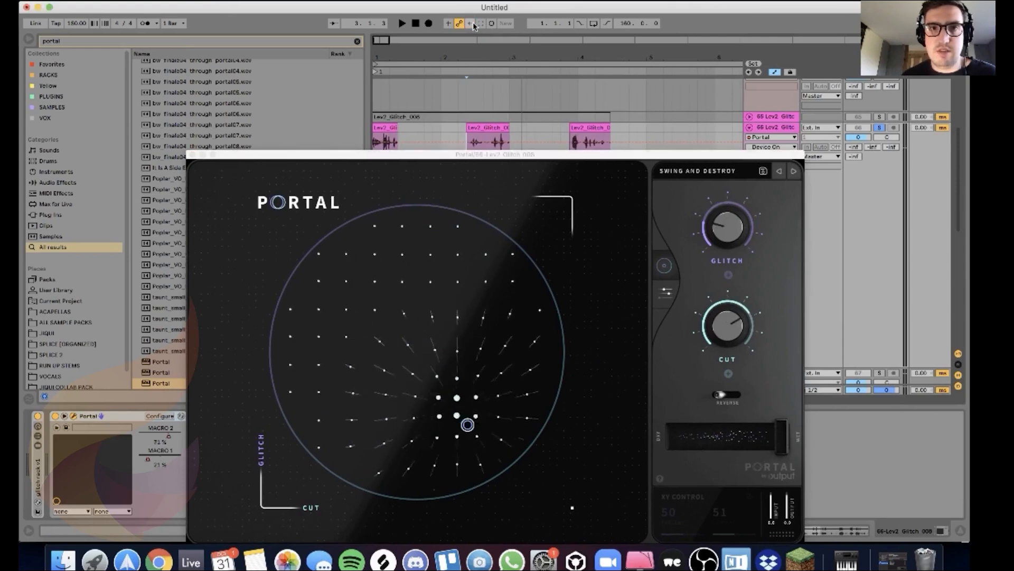
left_click(795, 173)
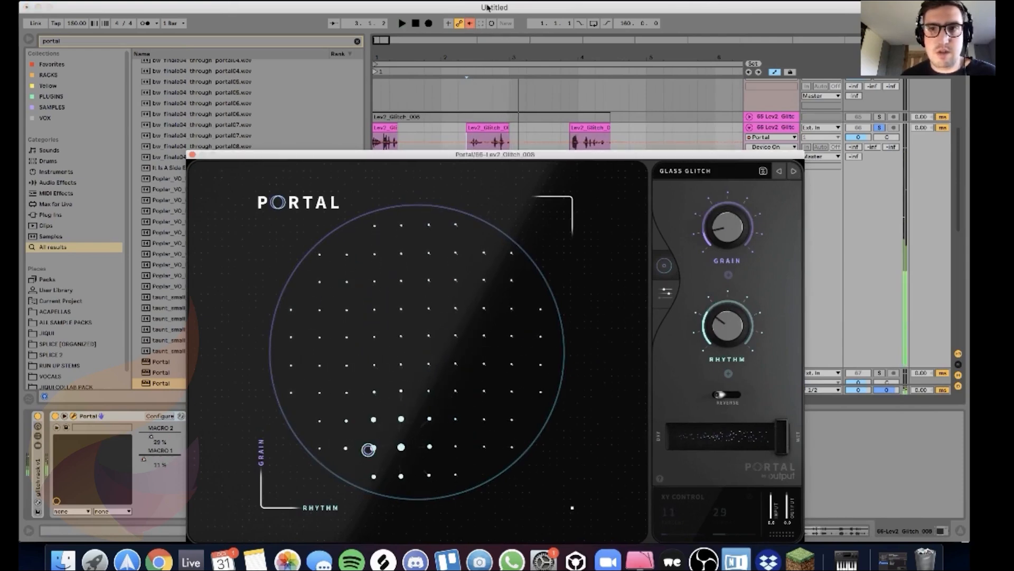
left_click(469, 24)
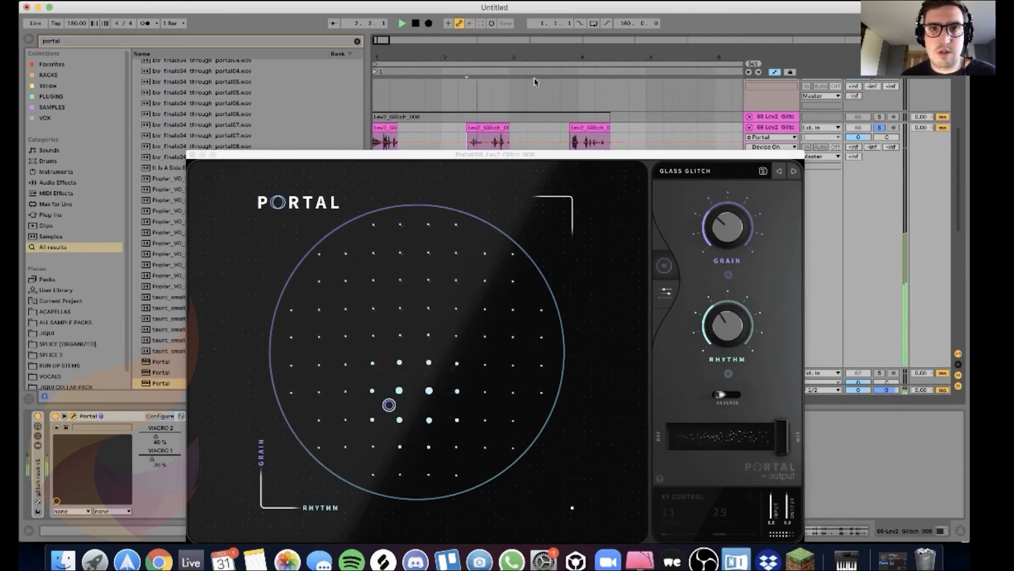
Step: Try Portal's Rhythm Doubler and Low Fuzz presets with automation re-enabled, auditioning the final and middle glitch slices
left_click(794, 172)
left_click(470, 24)
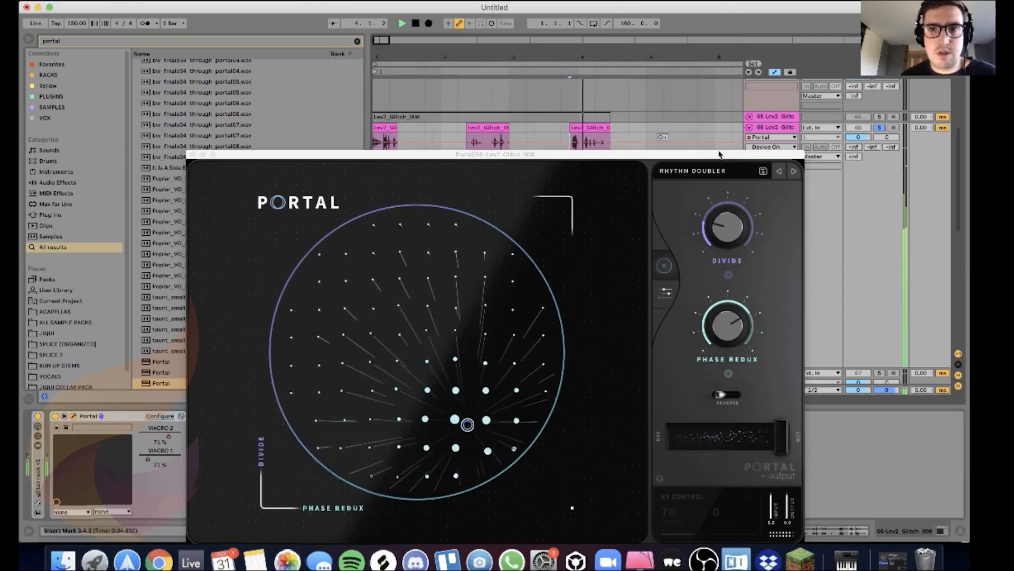
left_click(780, 171)
left_click(473, 25)
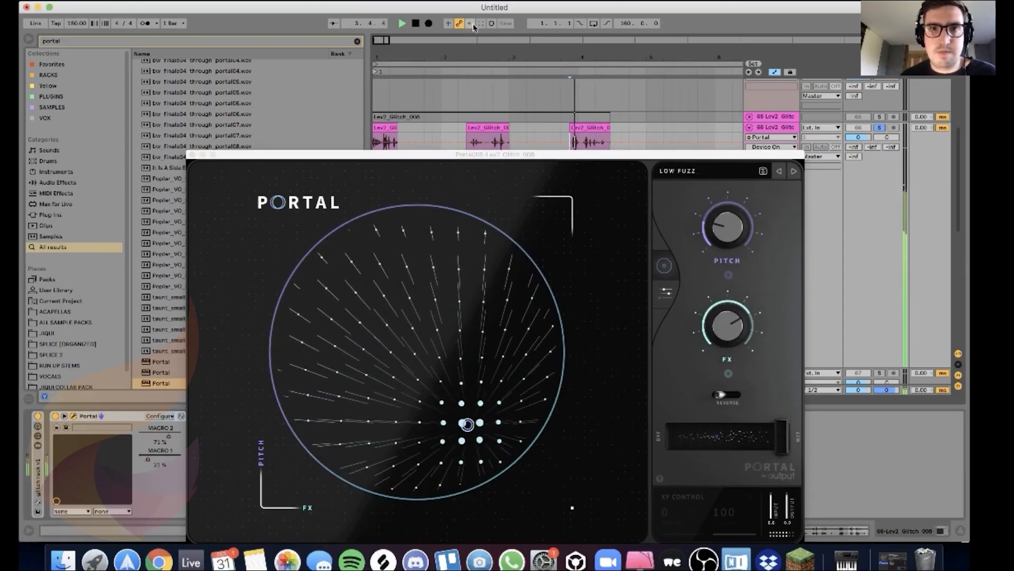
left_click(470, 101)
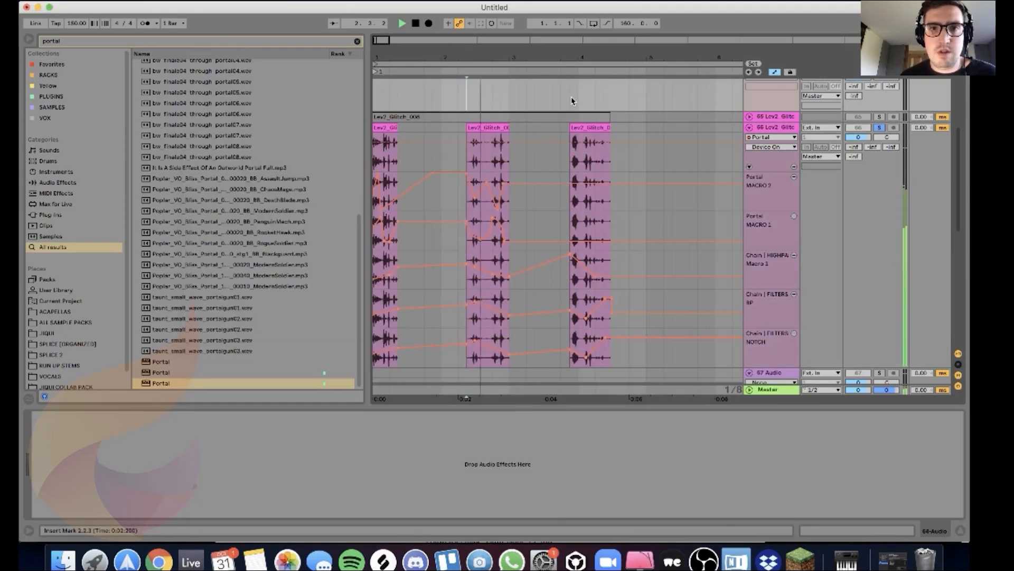
left_click(763, 128)
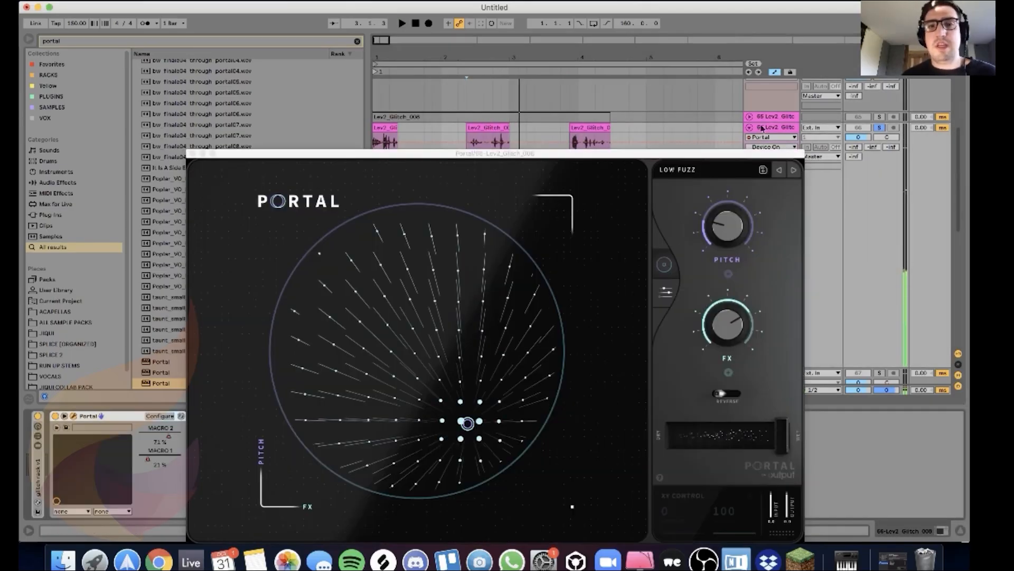
left_click(193, 153)
scroll(492, 147, "down", 2)
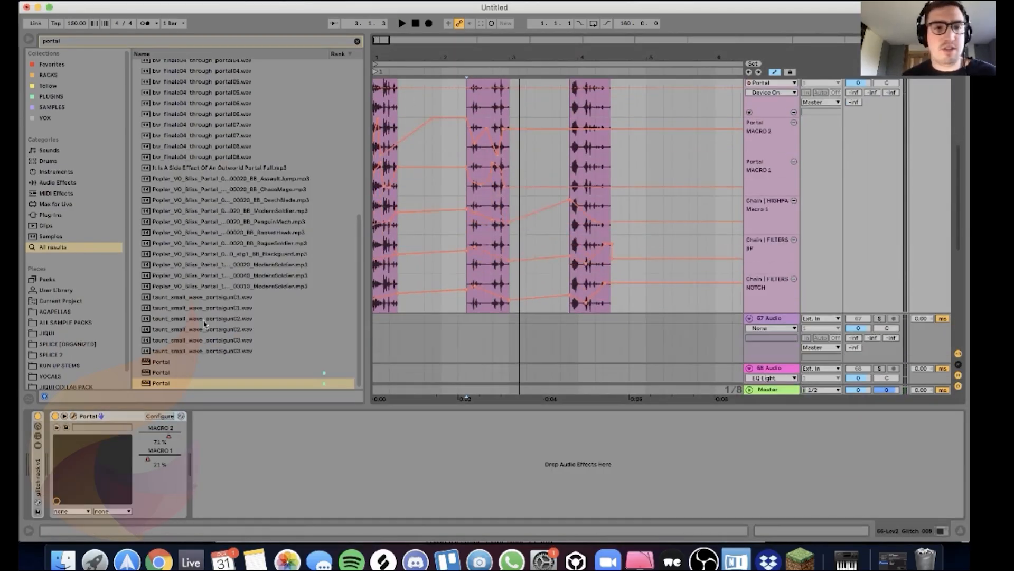
left_click(75, 416)
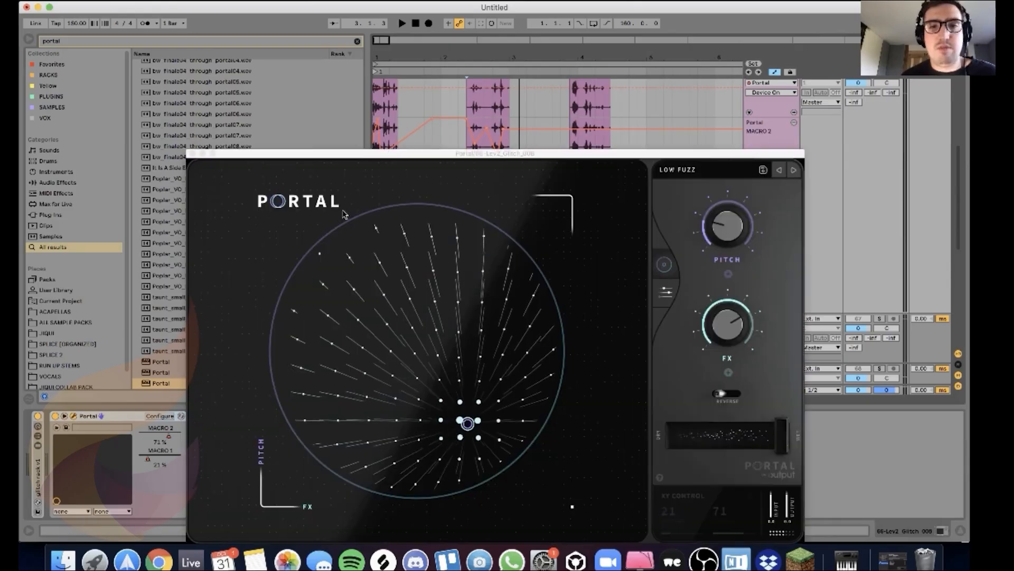
left_click(193, 154)
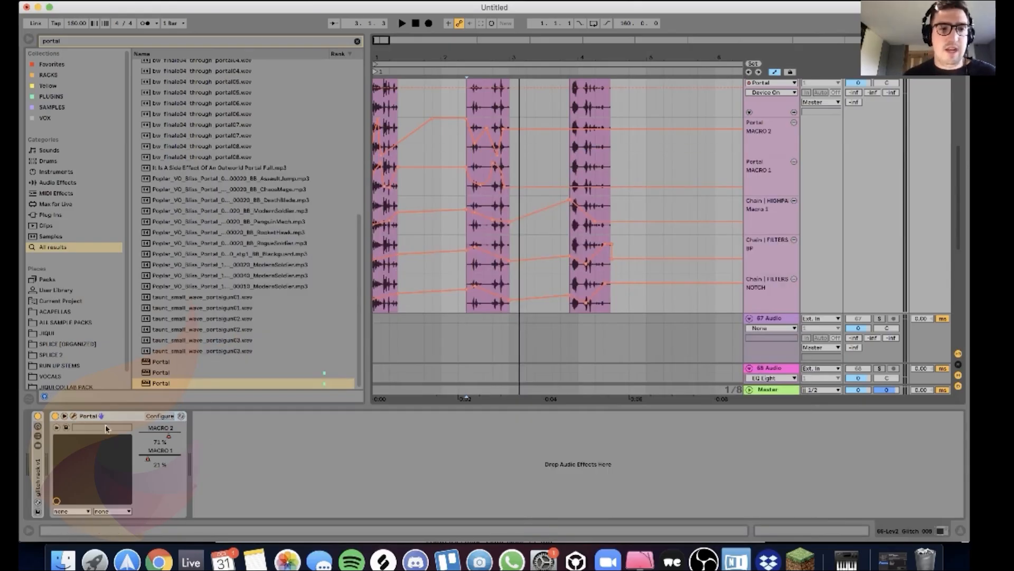
Step: Load the Stutterer preset from Portal's Glitchy category, re-enable the automation and close the plugin window
left_click(75, 416)
left_click(709, 168)
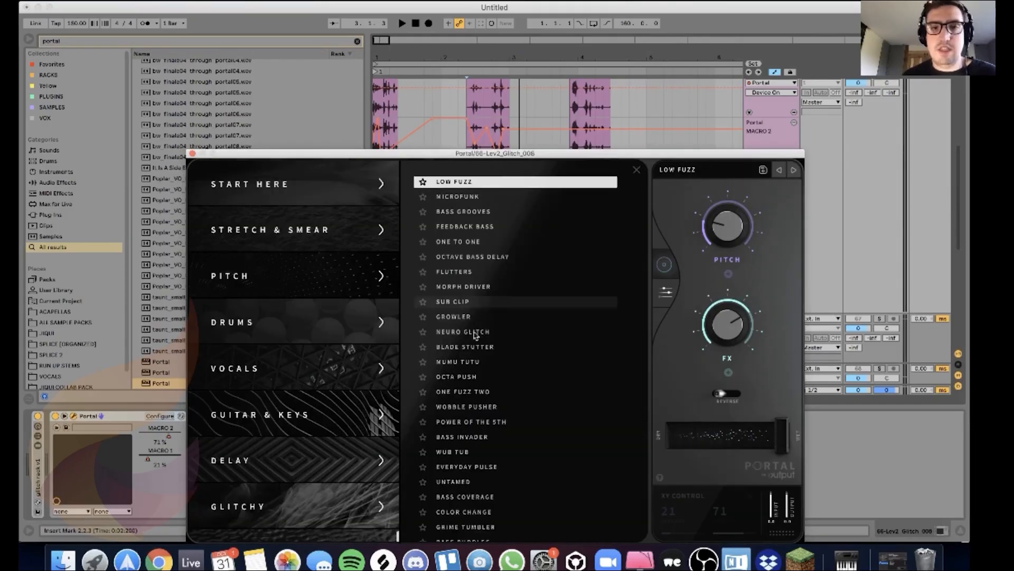
scroll(560, 260, "down", 3)
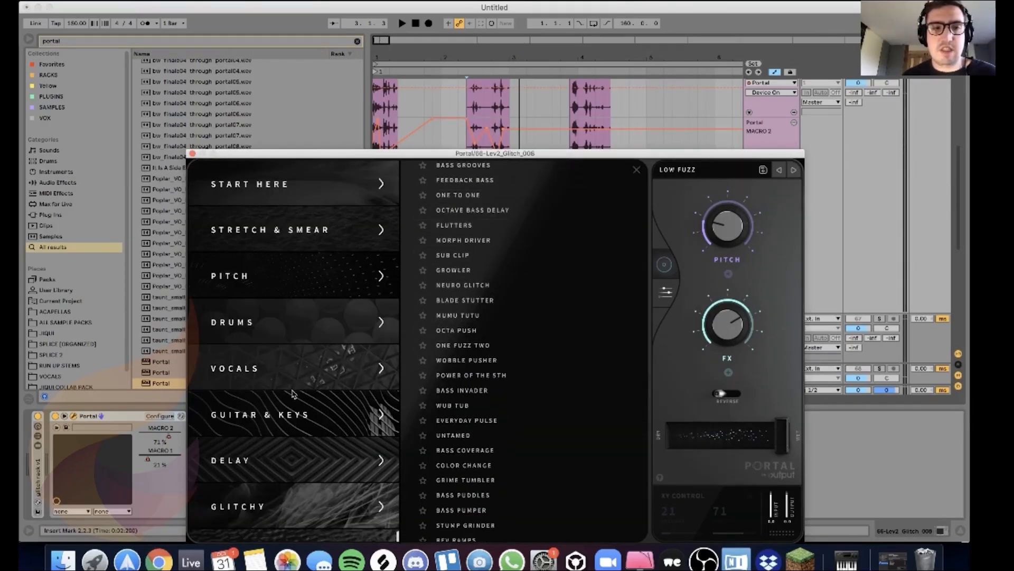
scroll(319, 493, "down", 5)
left_click(323, 299)
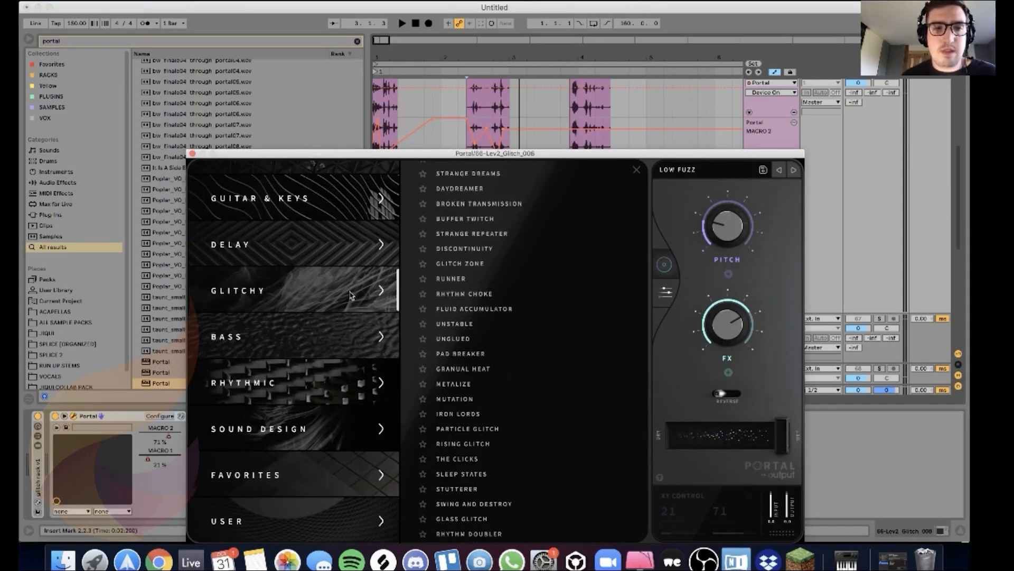
scroll(507, 286, "up", 2)
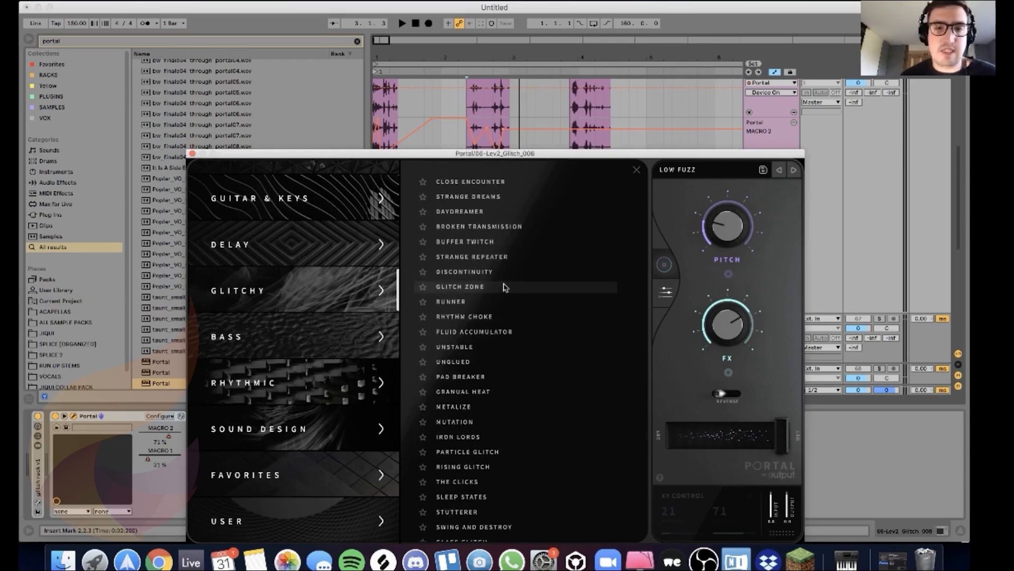
scroll(506, 288, "down", 2)
left_click(477, 488)
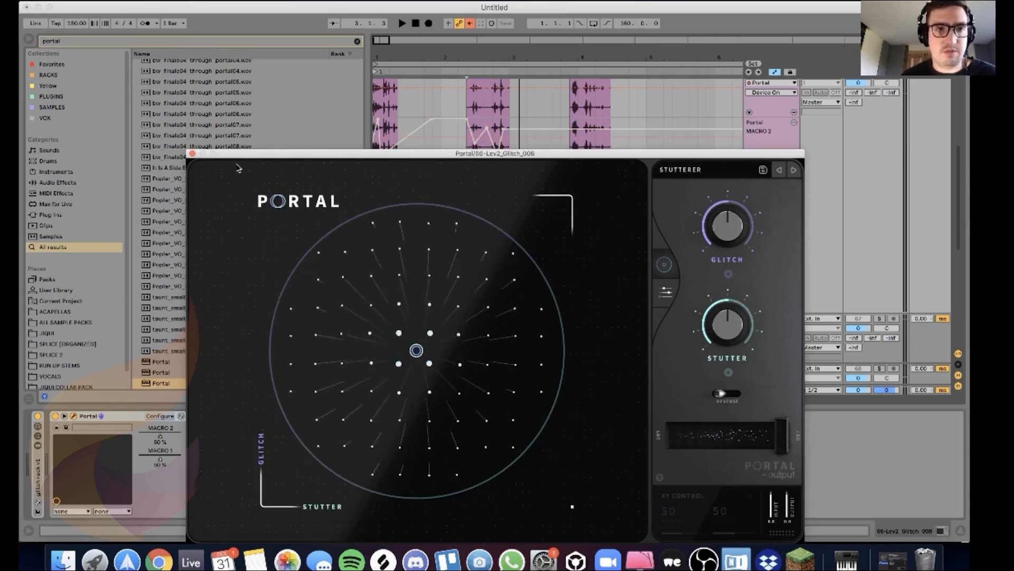
left_click(192, 154)
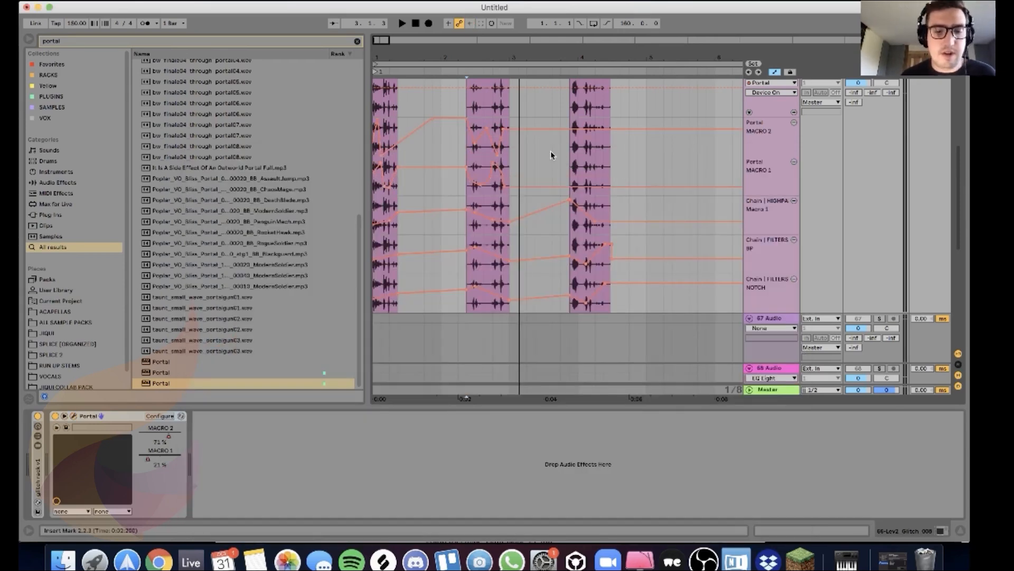
Step: Search the browser for Redux, insert it ahead of Portal, and set Downsample to 3.87 in Soft mode
type("redux")
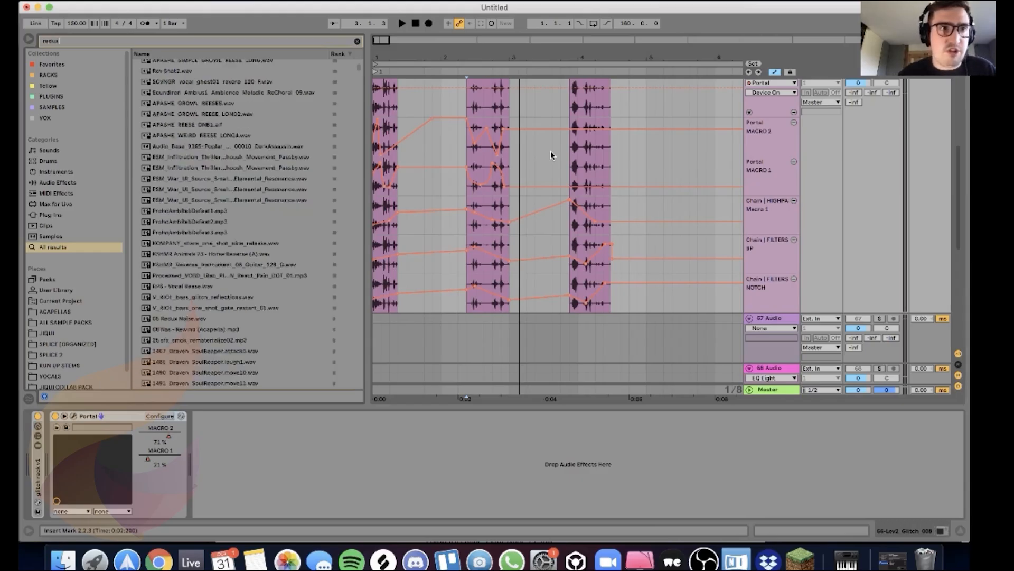
left_click_drag(157, 72, 76, 432)
left_click(94, 502)
Step: Audition the middle and opening glitch slices through Redux, switching Redux's power state for comparison
key("space")
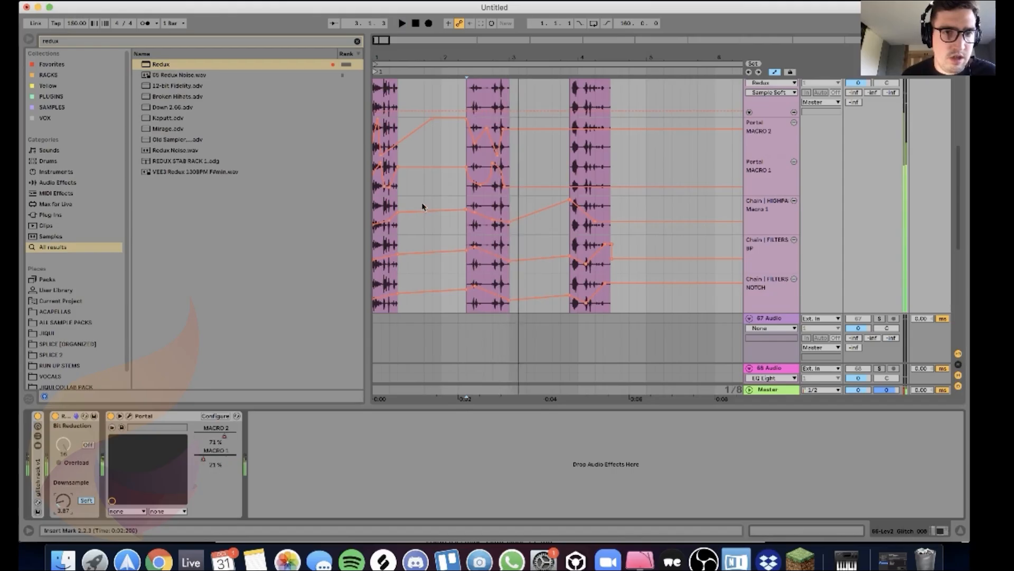
key("space")
left_click(379, 204)
key("space")
key("space")
key("space")
key("space")
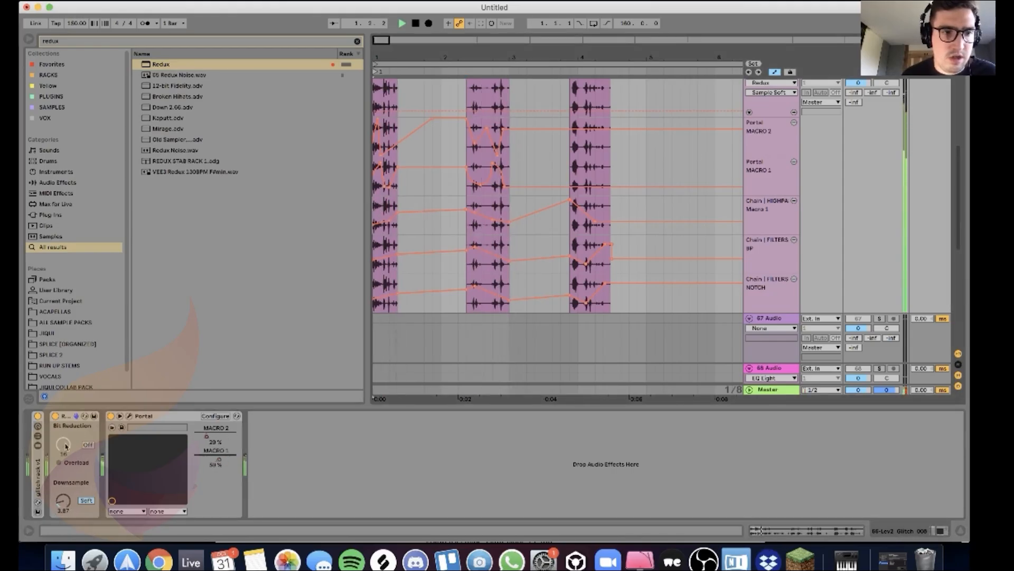
left_click(55, 417)
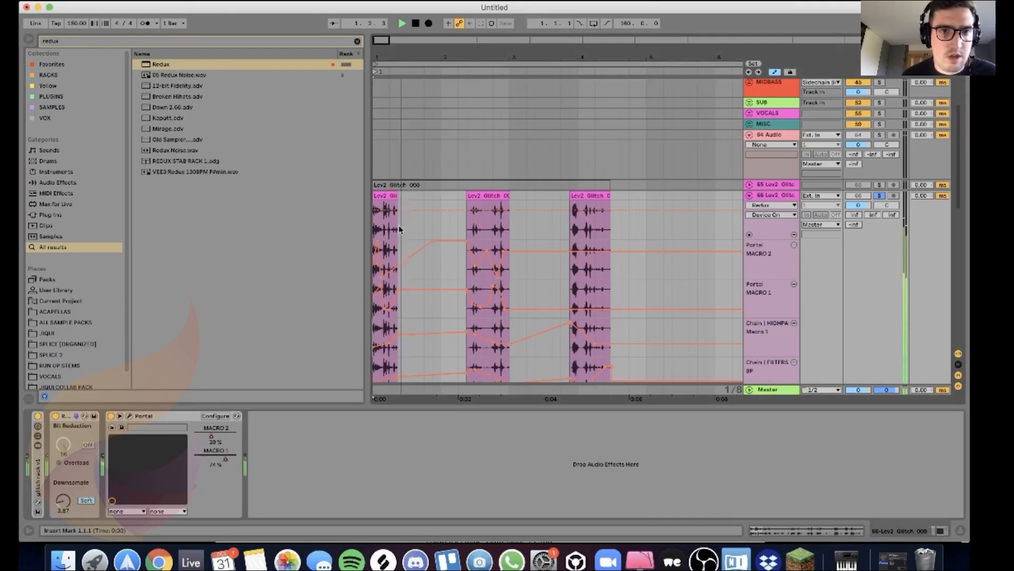
Step: Play the middle glitch slice through Redux and Portal, and place the insertion marker at the final slice
scroll(461, 224, "up", 4)
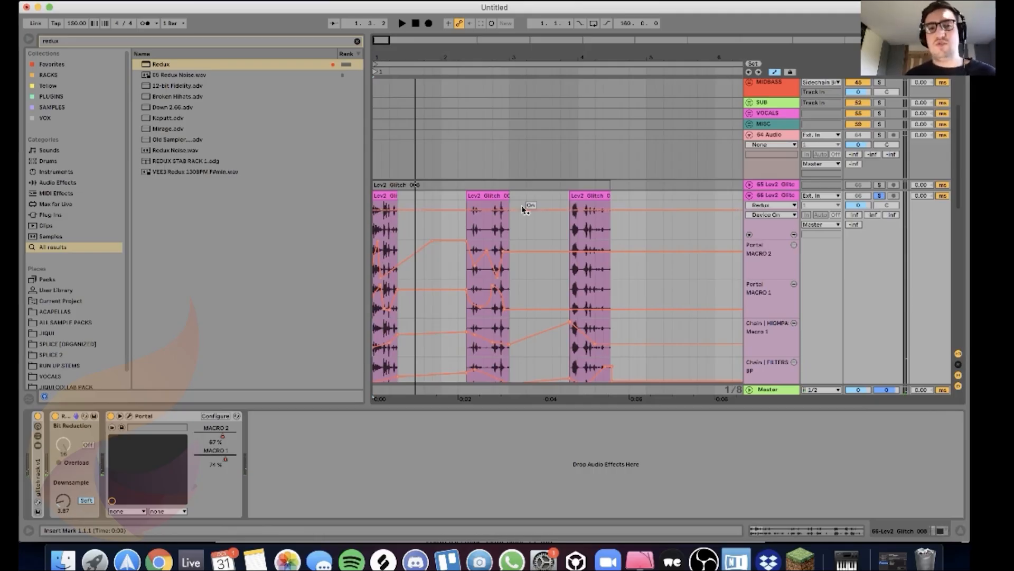
left_click(466, 227)
key("space")
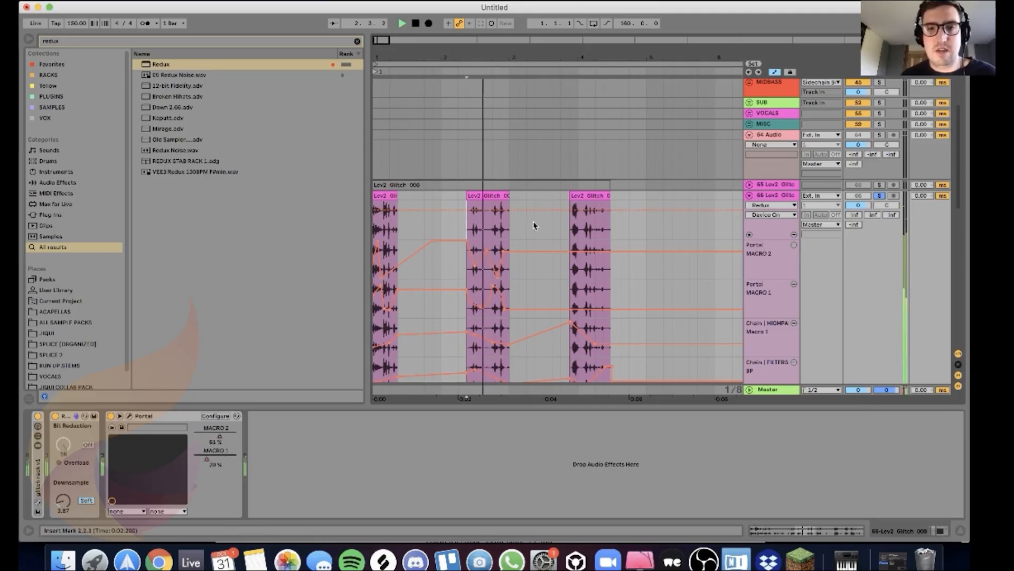
key("space")
left_click(570, 223)
Step: Copy the middle slice's Portal Macro 2 and Macro 1 automation and paste it onto the final glitch slice
left_click_drag(509, 313, 470, 252)
key("super+c")
left_click(571, 267)
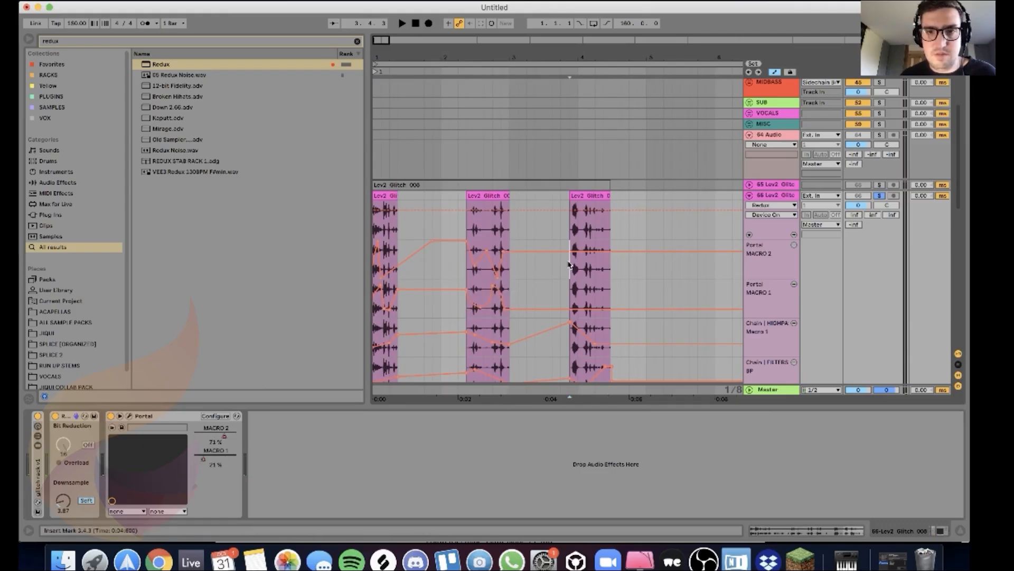
key("super+v")
Step: Reshape Portal's Macro 1 automation over the final glitch slice so it ends at 100 percent, and play that slice
key("space")
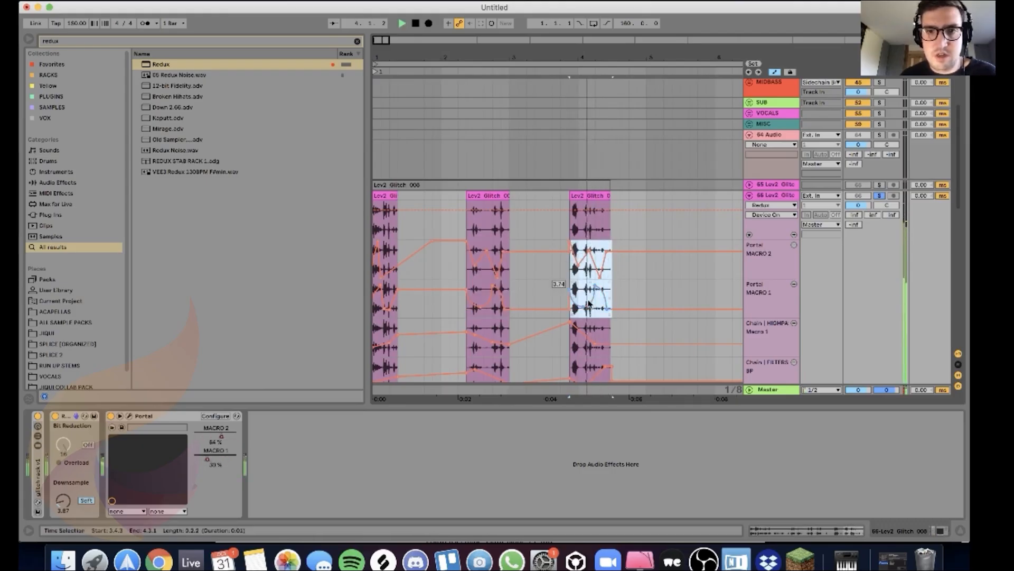
left_click(592, 285)
left_click(571, 305)
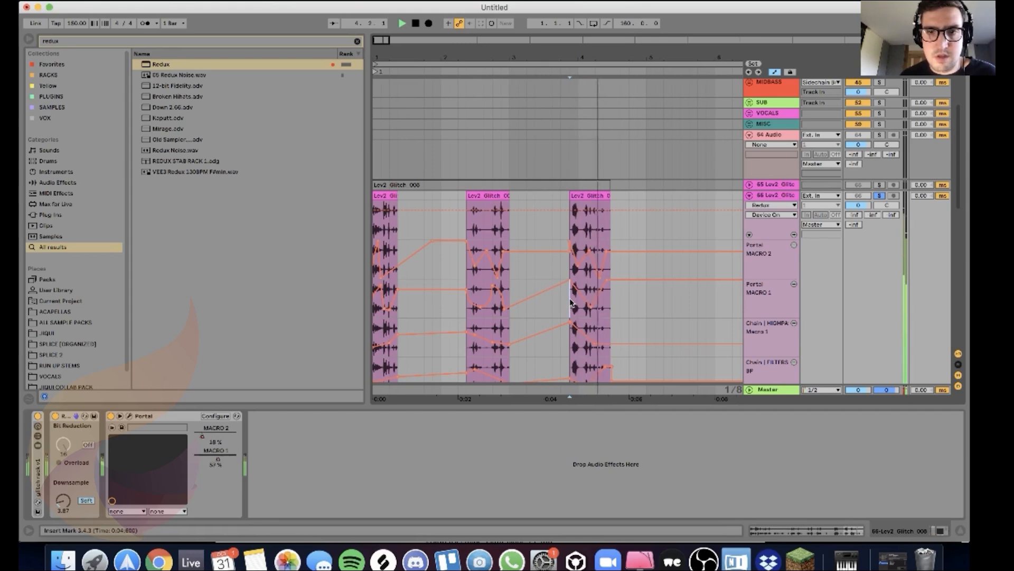
key("space")
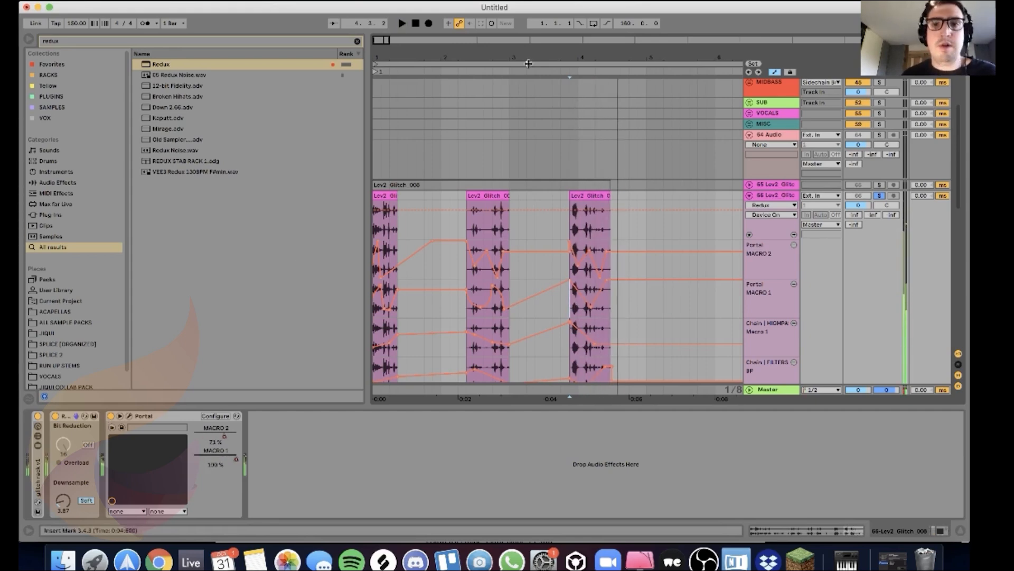
scroll(570, 111, "down", 4)
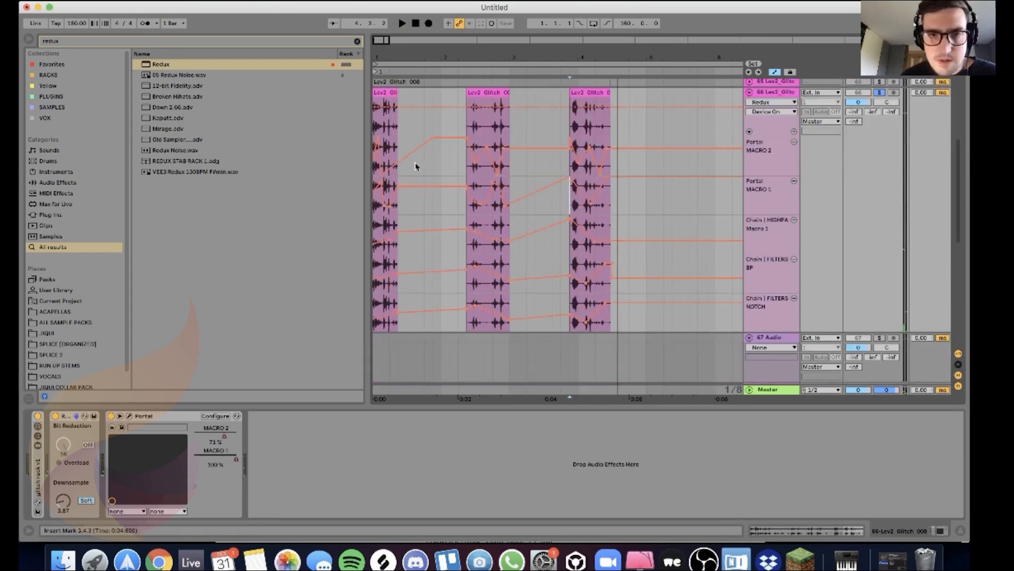
scroll(416, 167, "up", 4)
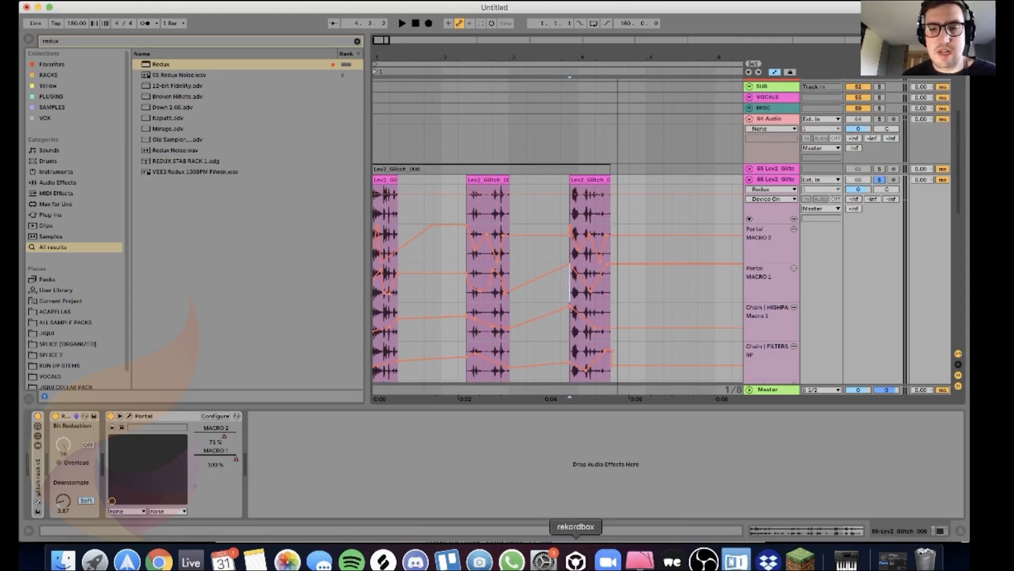
scroll(563, 229, "down", 2)
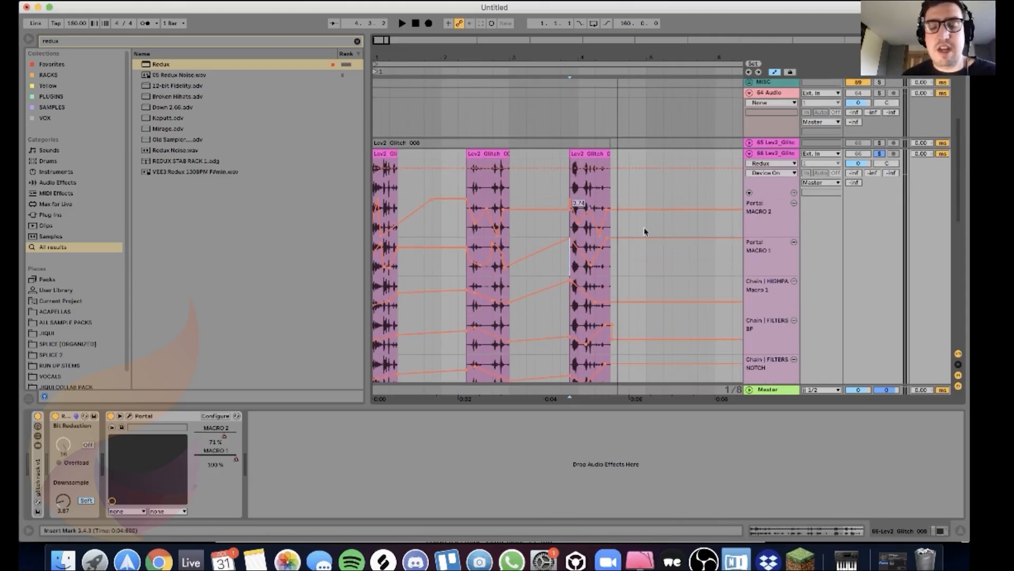
Step: Switch to OBS and stop the running screen recording
left_click(702, 562)
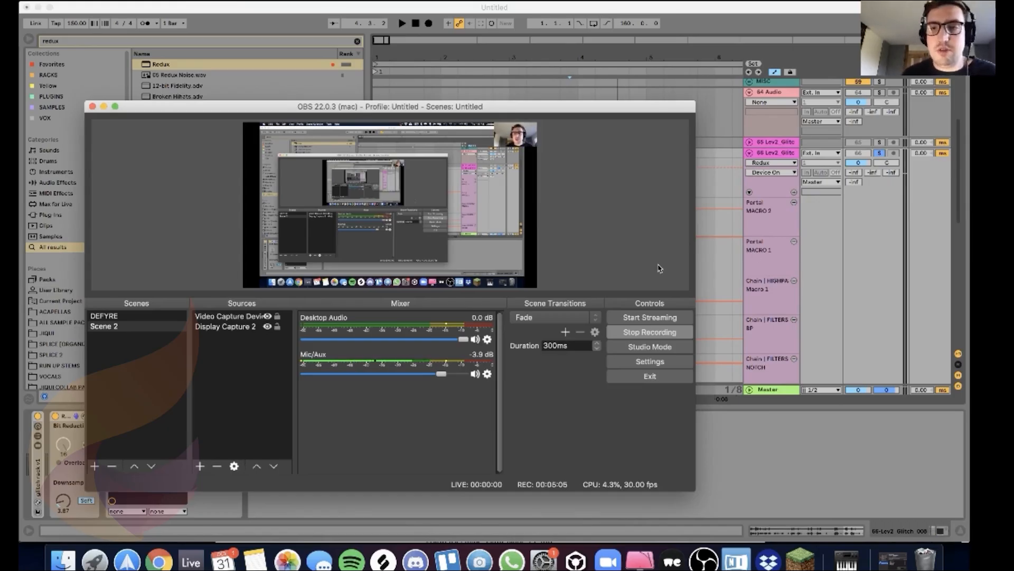
left_click(847, 245)
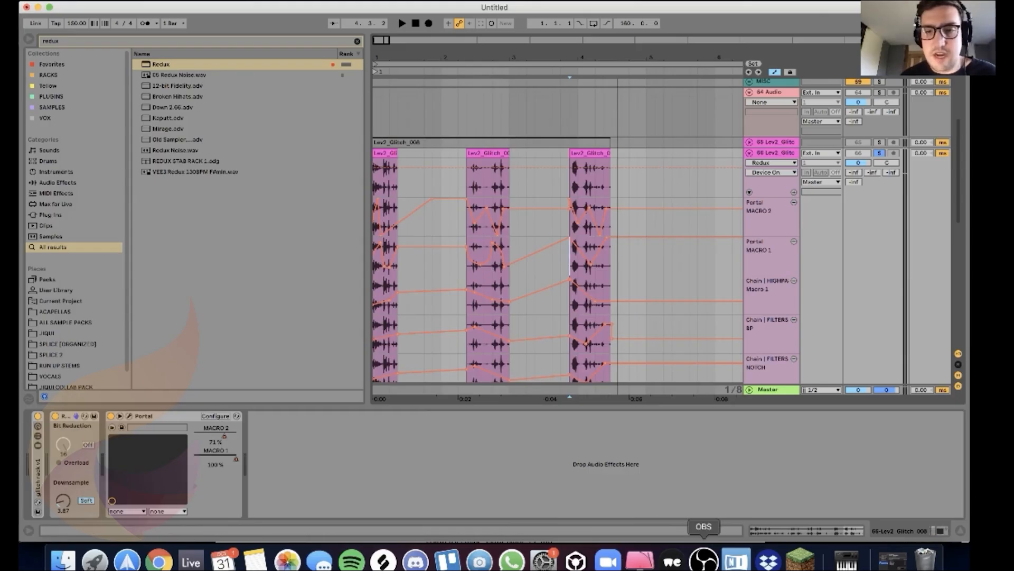
left_click(703, 561)
left_click(650, 332)
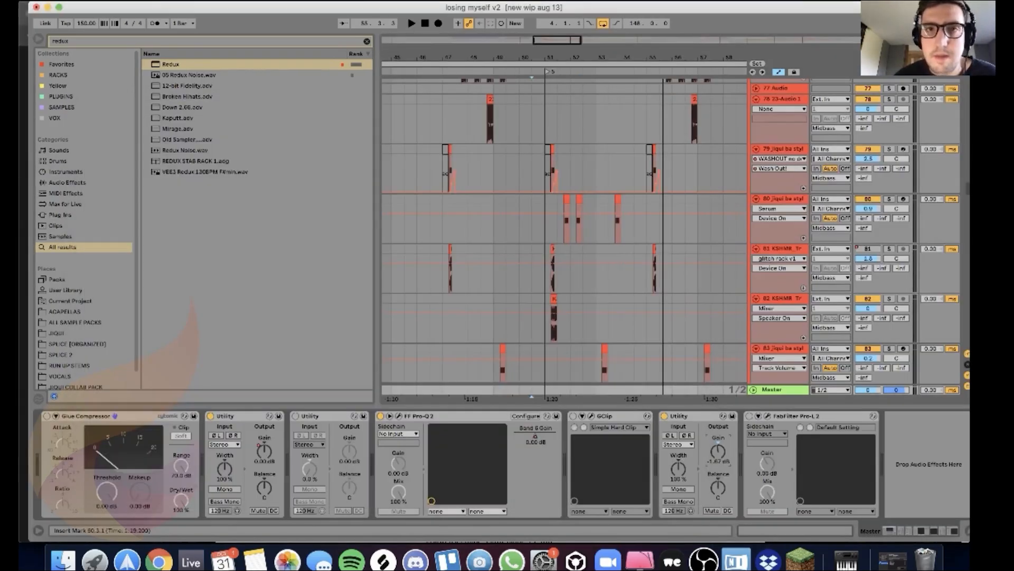
Step: Play the "losing myself v2" arrangement from bar 47 with all the midbass glitch tracks sounding
mouse_move(566, 39)
left_mouse_down()
mouse_move(566, 6)
mouse_move(565, 25)
left_mouse_up()
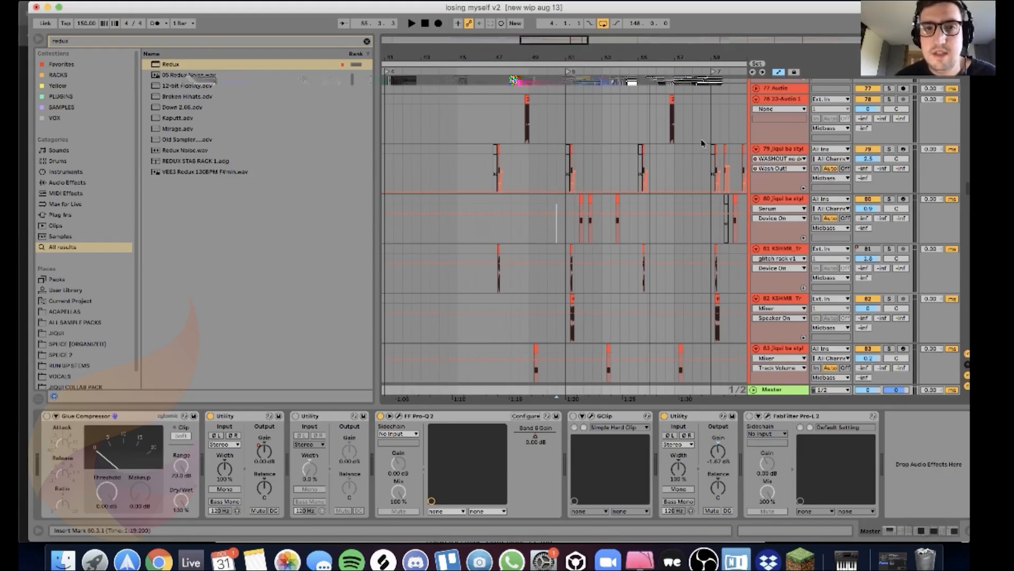
scroll(691, 279, "down", 1)
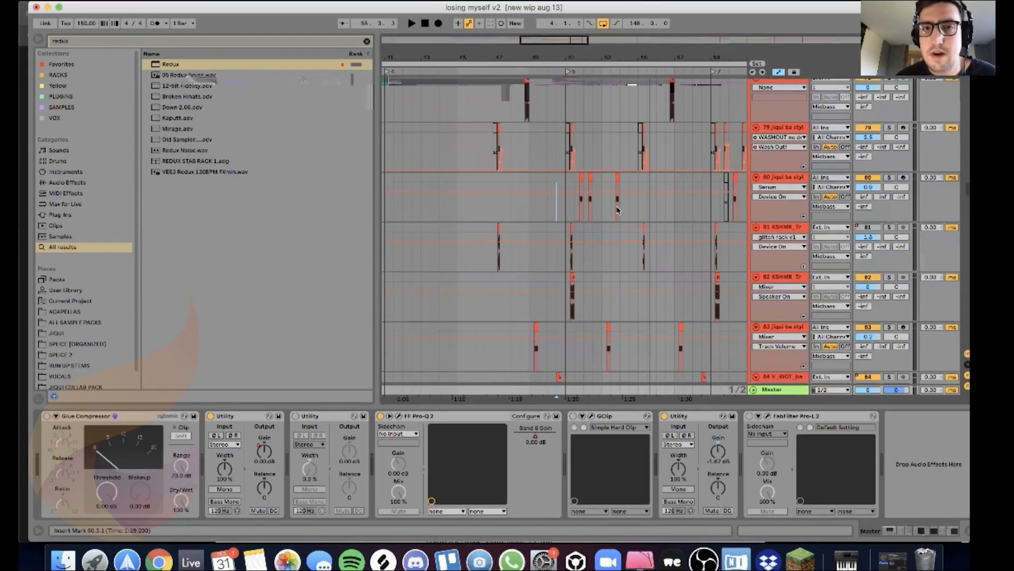
scroll(618, 210, "up", 3)
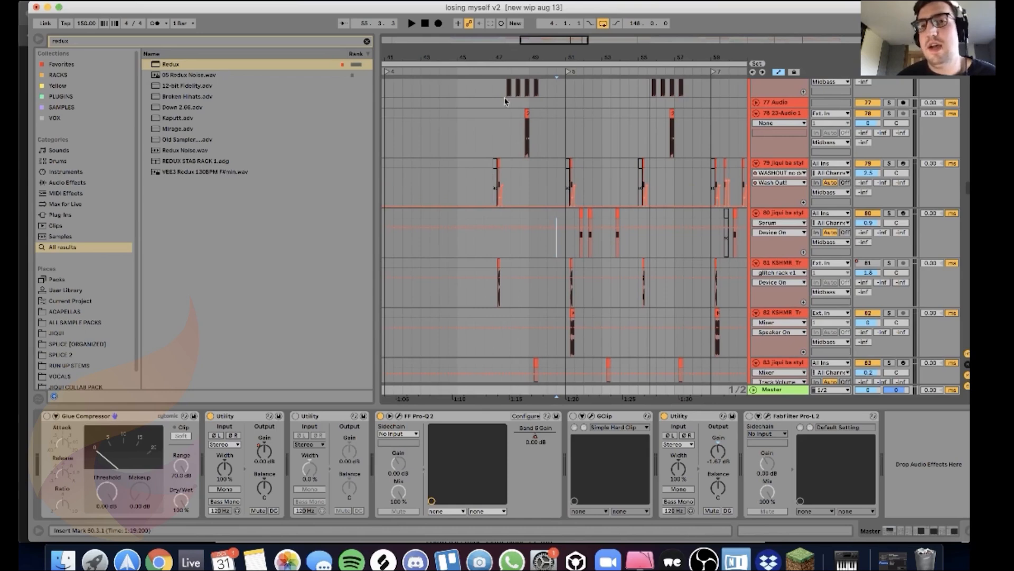
left_click(493, 150)
key("space")
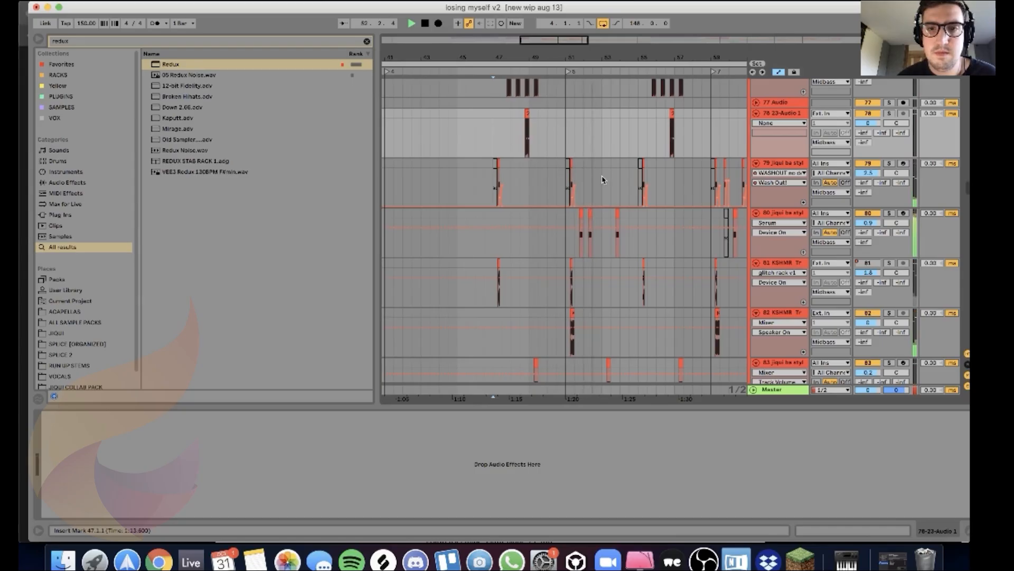
scroll(608, 175, "down", 1)
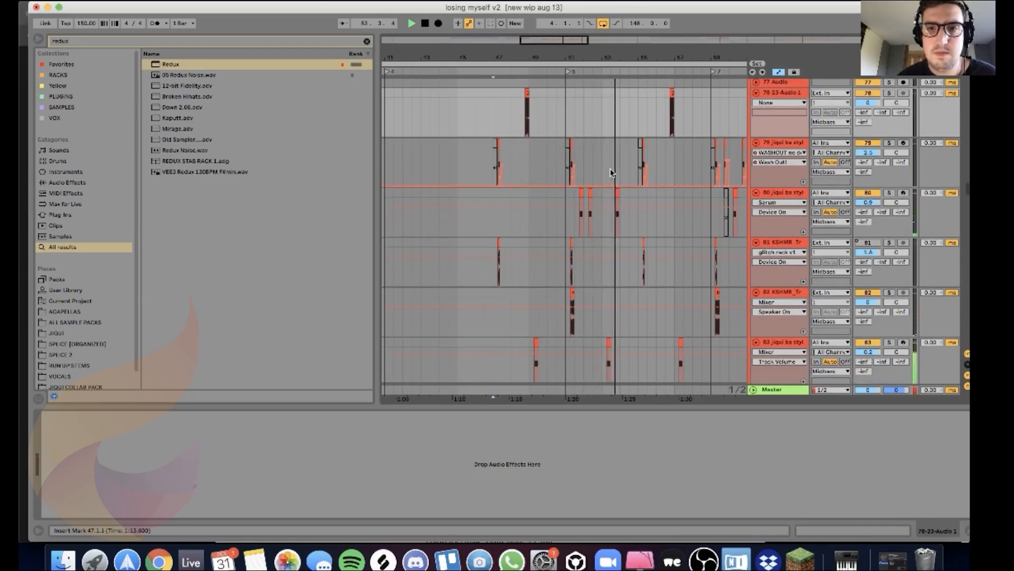
key("space")
Step: Solo track 76 45-Audio 1 and play its first group of glitch clips from 47.3.1
scroll(564, 165, "up", 5)
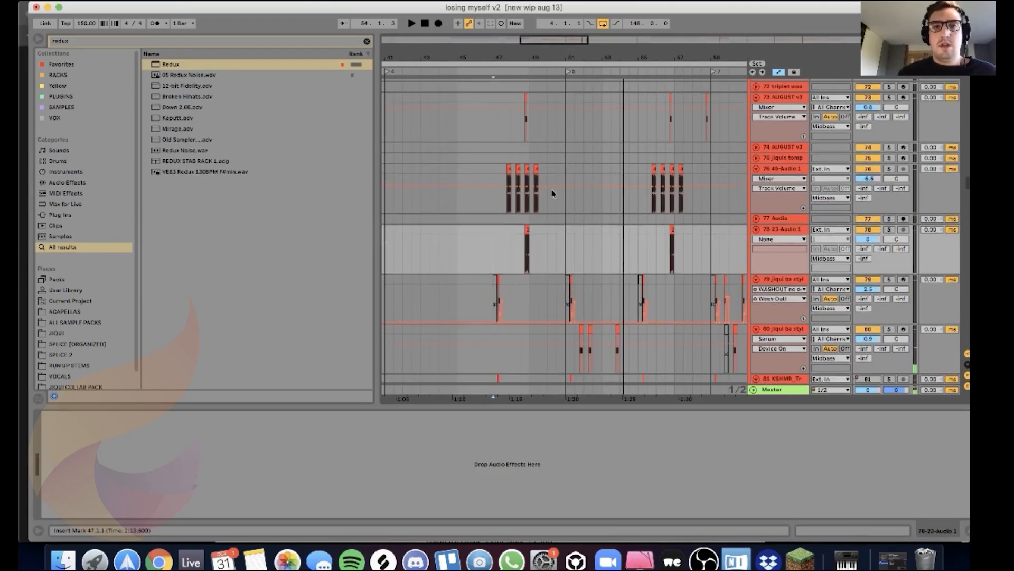
left_click(499, 165)
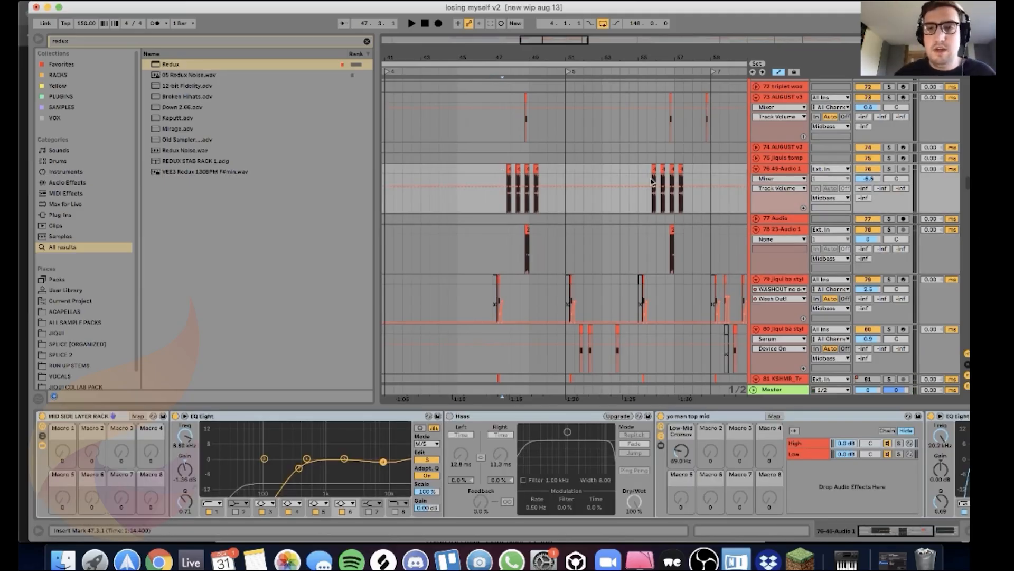
left_click(889, 169)
key("space")
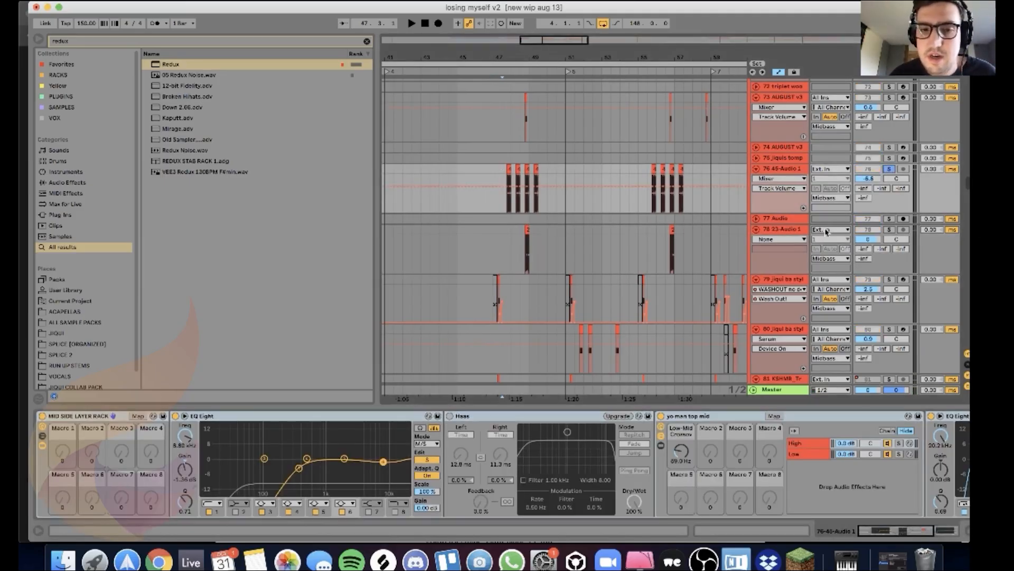
scroll(557, 168, "down", 1)
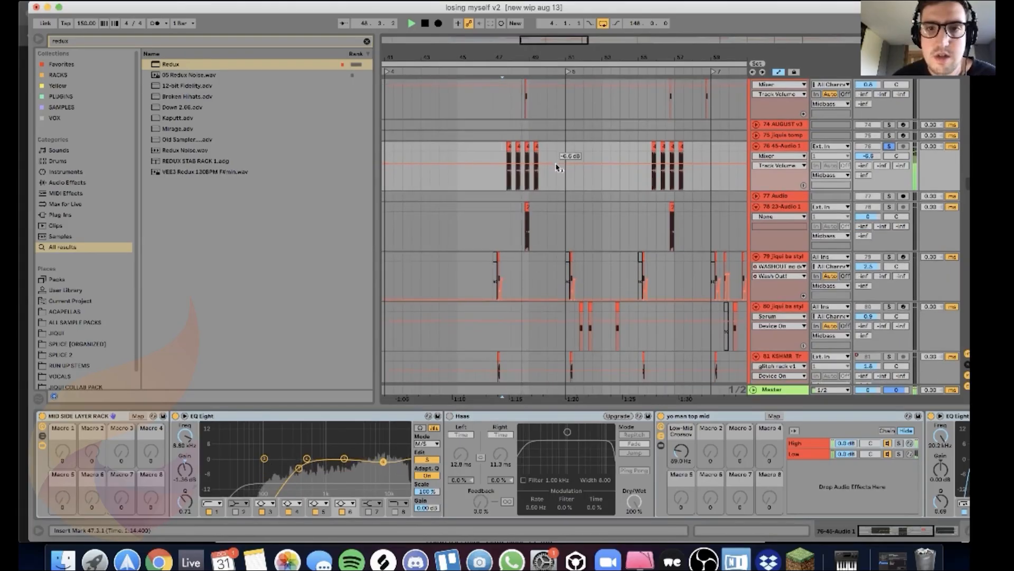
scroll(549, 163, "down", 2)
scroll(544, 157, "down", 1)
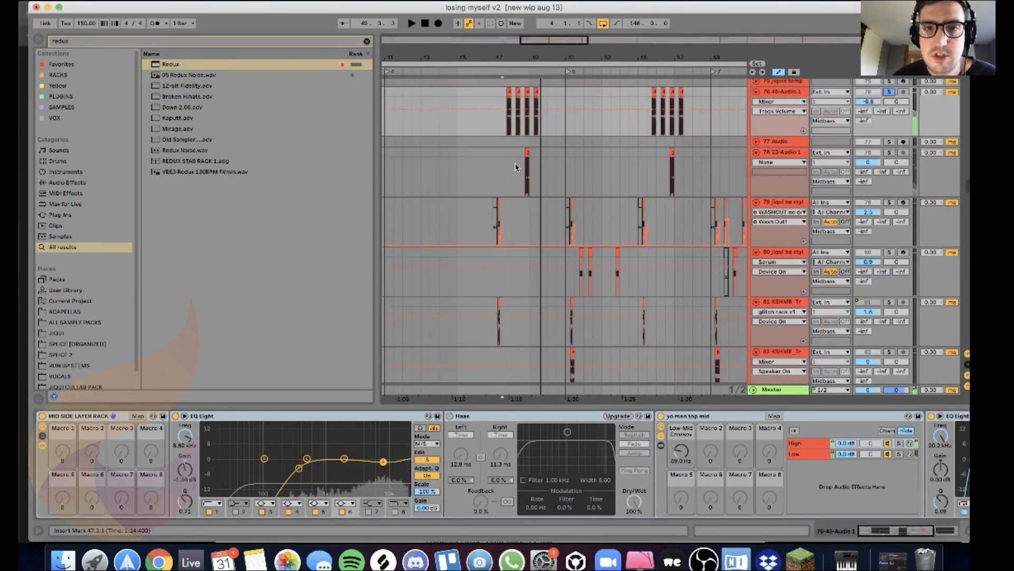
key("space")
Step: Switch the solo to track 78 23-Audio 1 and play its first glitch clip from 48.3.1
left_click(521, 155)
scroll(532, 175, "up", 5)
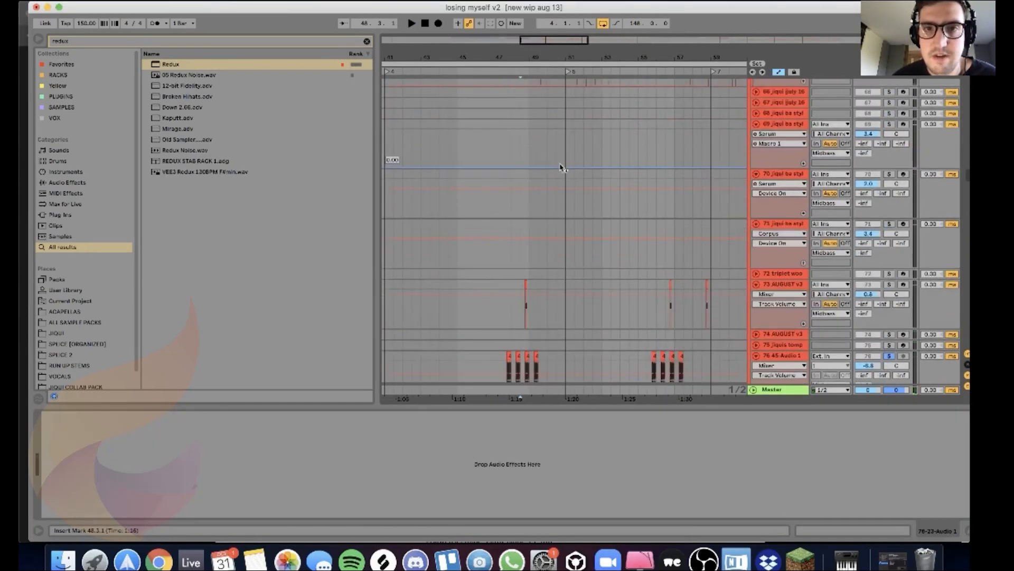
scroll(562, 168, "down", 4)
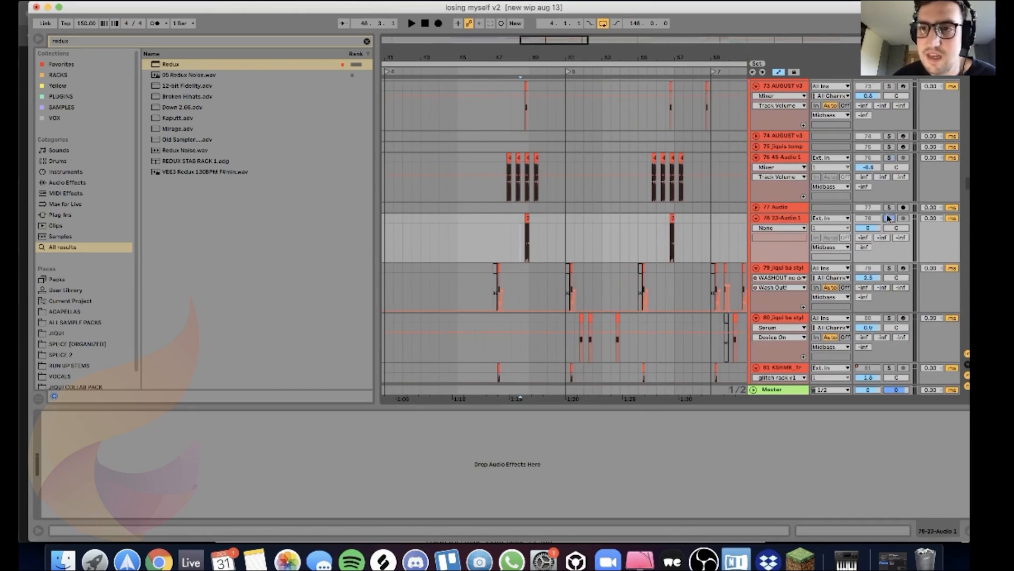
key("space")
scroll(889, 218, "down", 3)
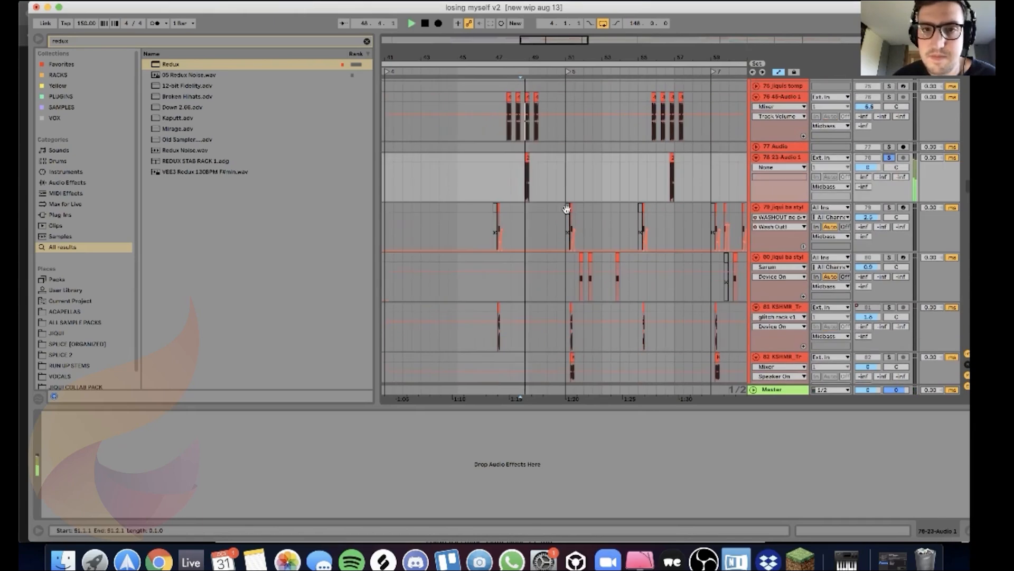
key("space")
Step: Unsolo track 78 23-Audio 1 and play its first glitch clip within the full mix
left_click(889, 160)
key("space")
key("space")
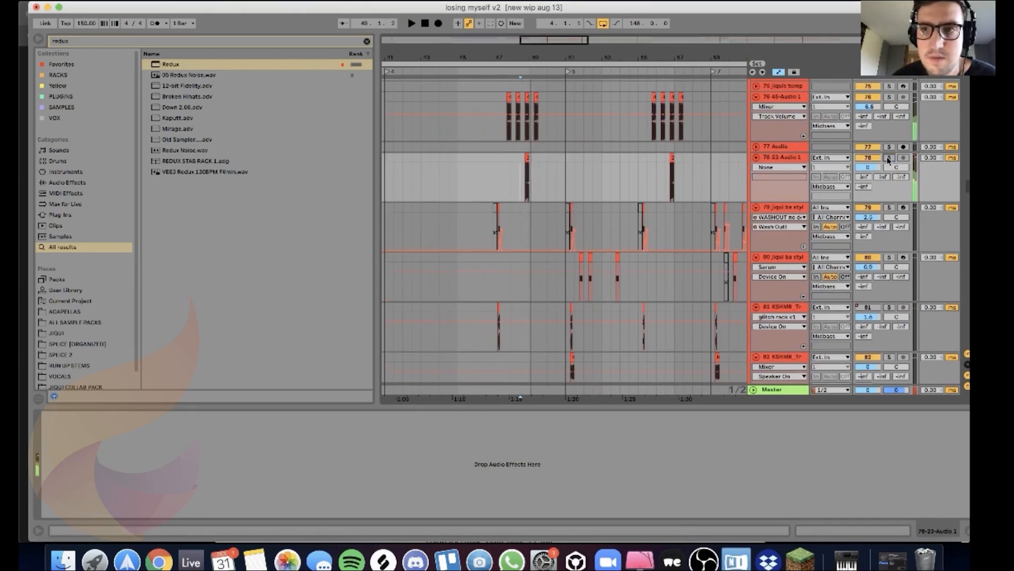
Step: Play the KSHMR Transformer glitch on track 81 from bar 47, first soloed and unsoloed partway through
scroll(889, 160, "down", 6)
left_click(495, 206)
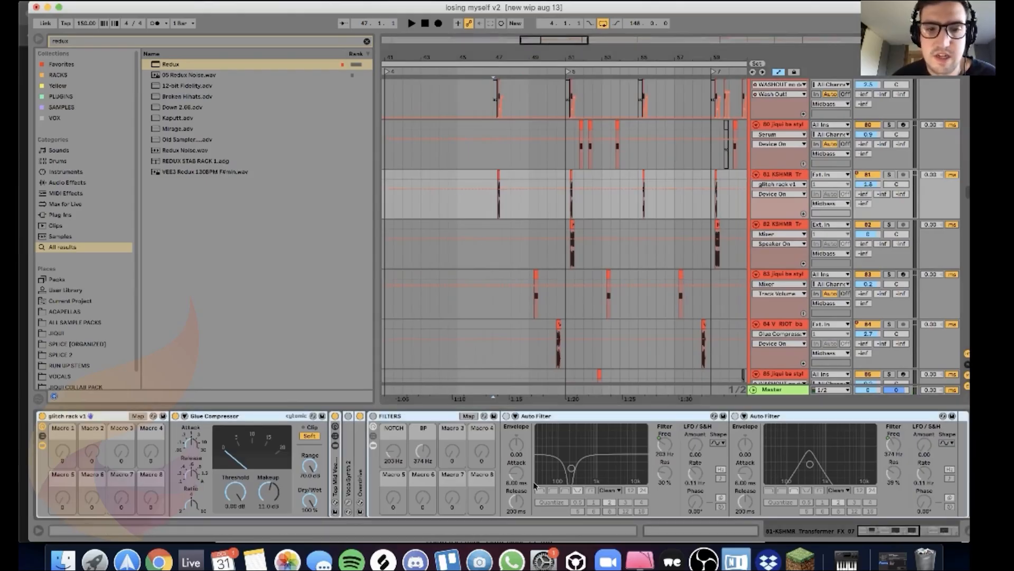
mouse_move(898, 530)
left_mouse_down()
mouse_move(955, 527)
mouse_move(896, 527)
left_mouse_up()
left_click(890, 175)
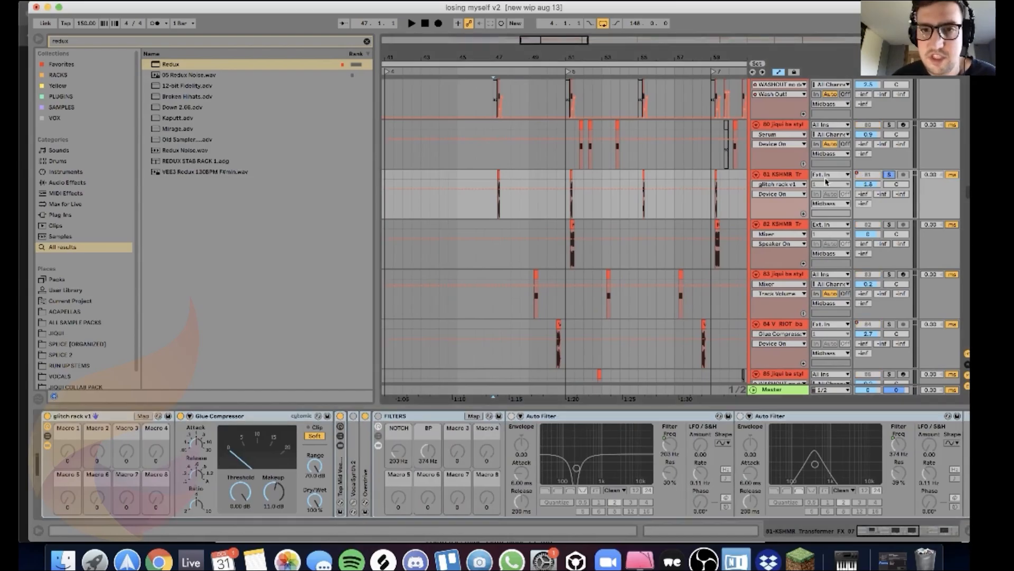
key("space")
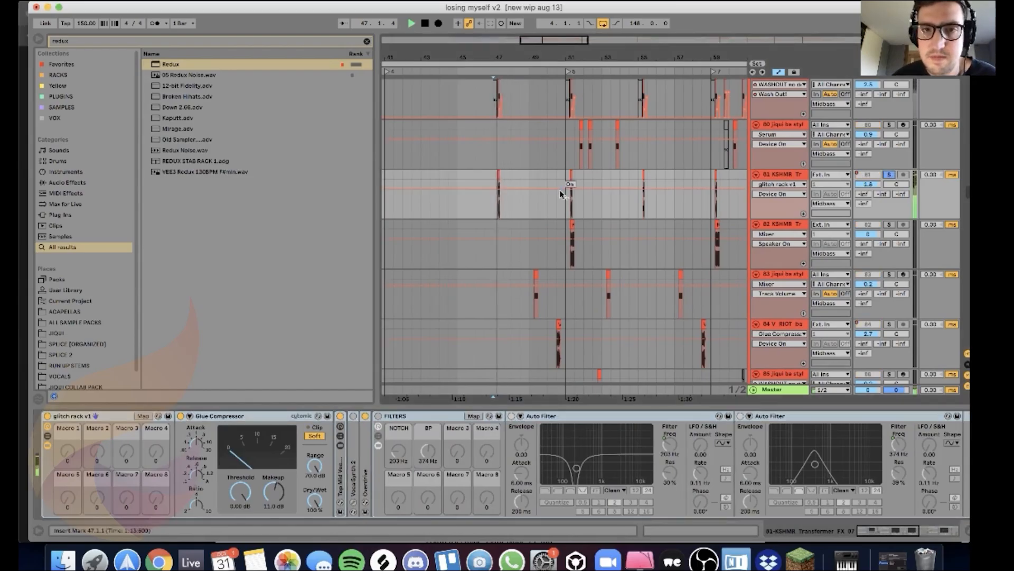
left_click(890, 175)
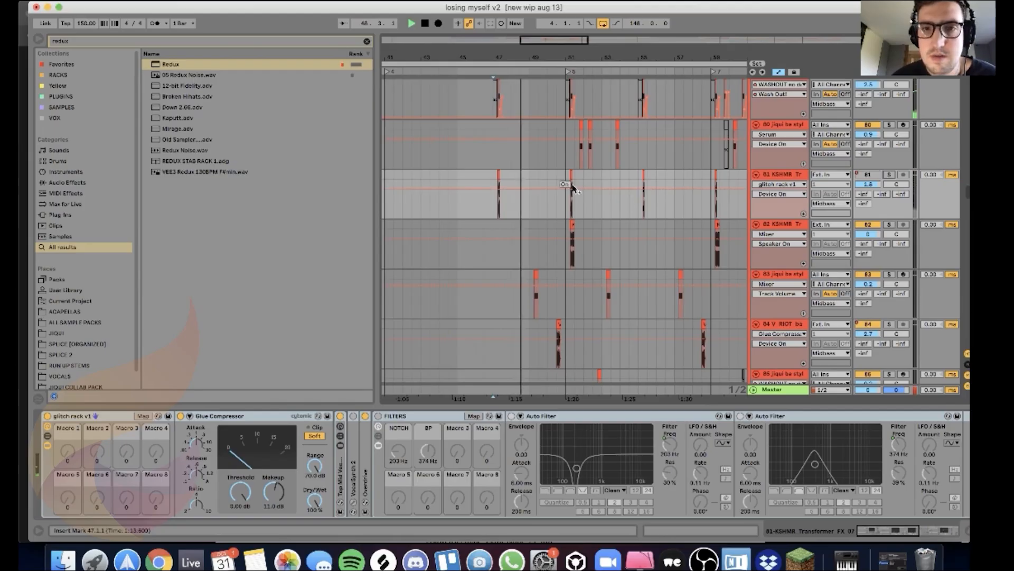
key("space")
Step: Place the insertion marker at 50.3.1, where the V_RIOT bass glitch clip starts, and solo its track 84
scroll(568, 192, "down", 5)
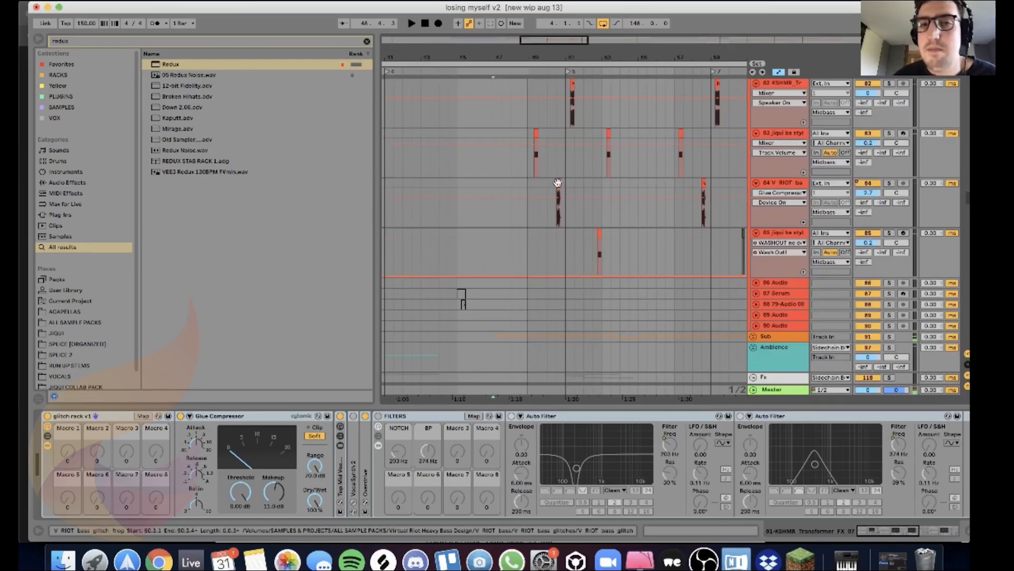
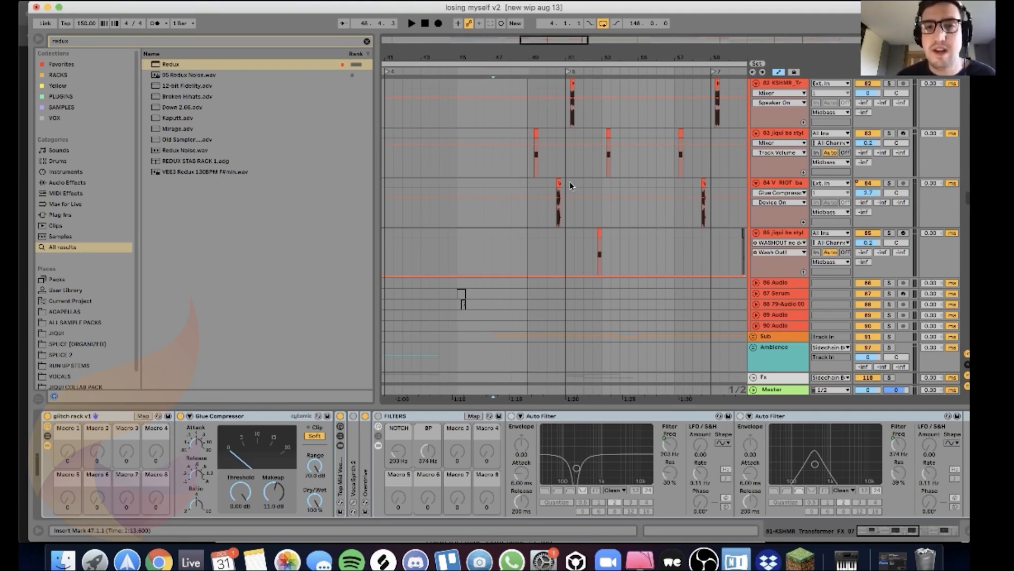
left_click_drag(544, 40, 553, 79)
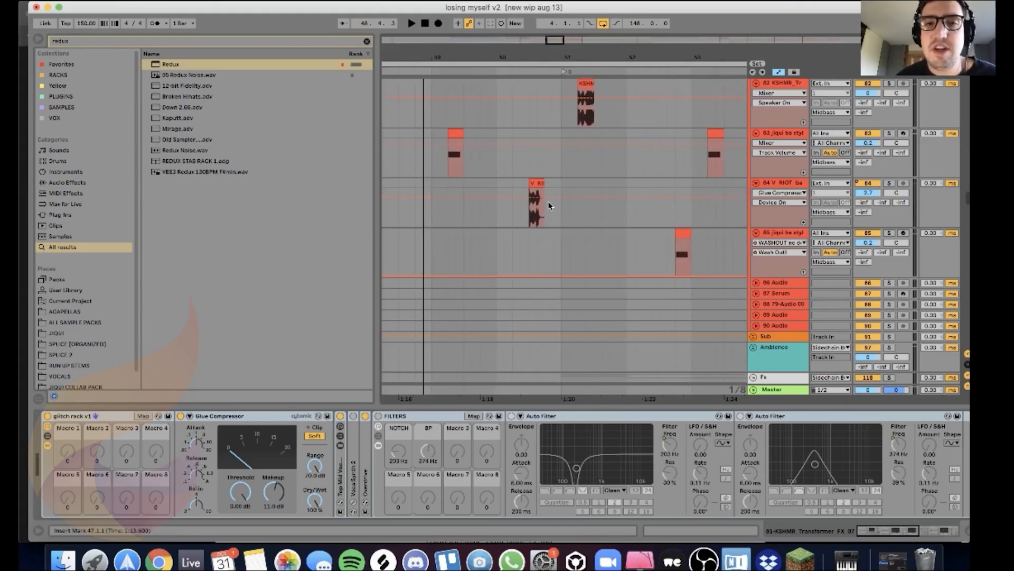
left_click(529, 168)
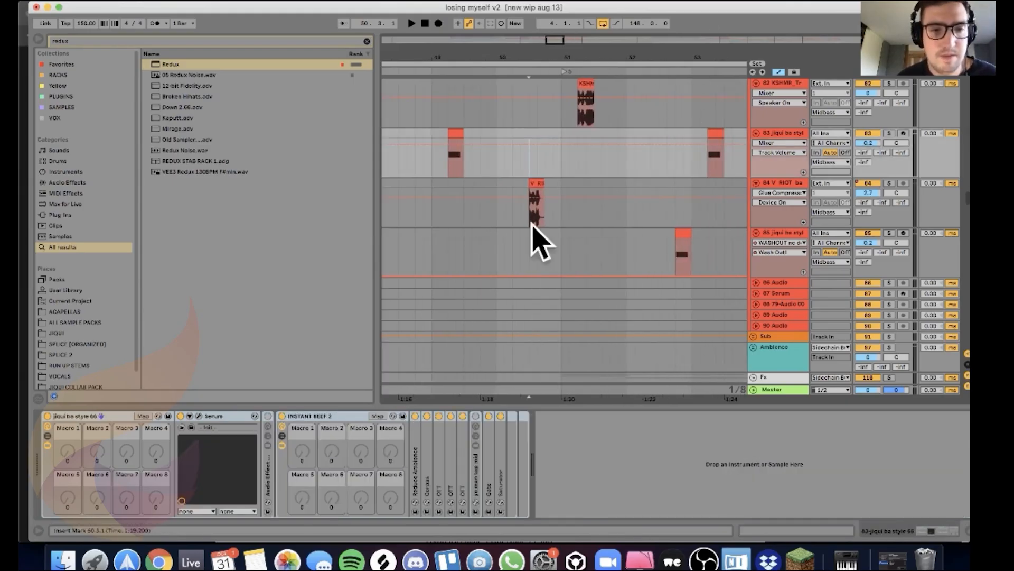
left_click(889, 183)
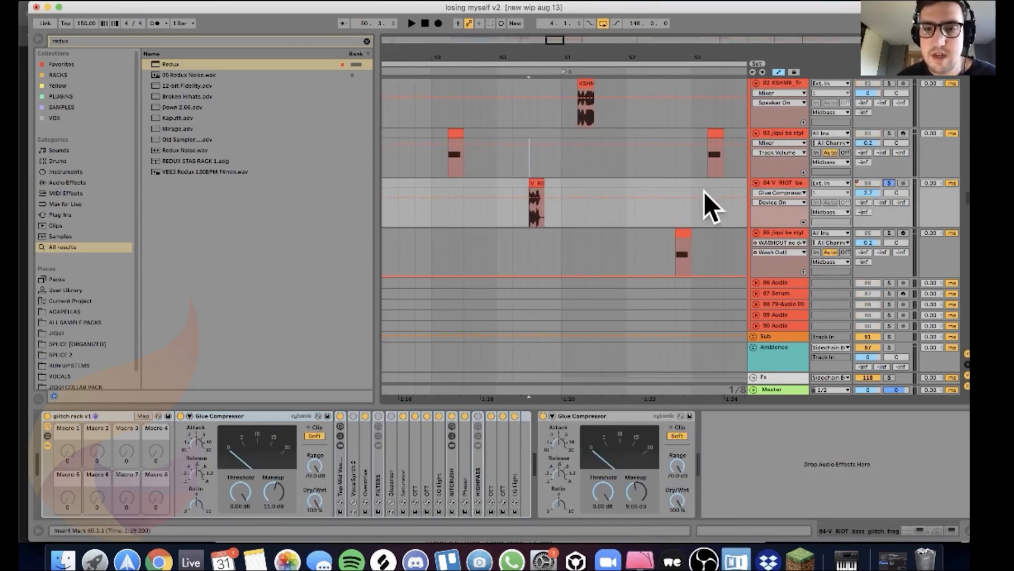
Step: Show the V_RIOT bass glitch clip's source sample in the browser and play the soloed clip
right_click(535, 183)
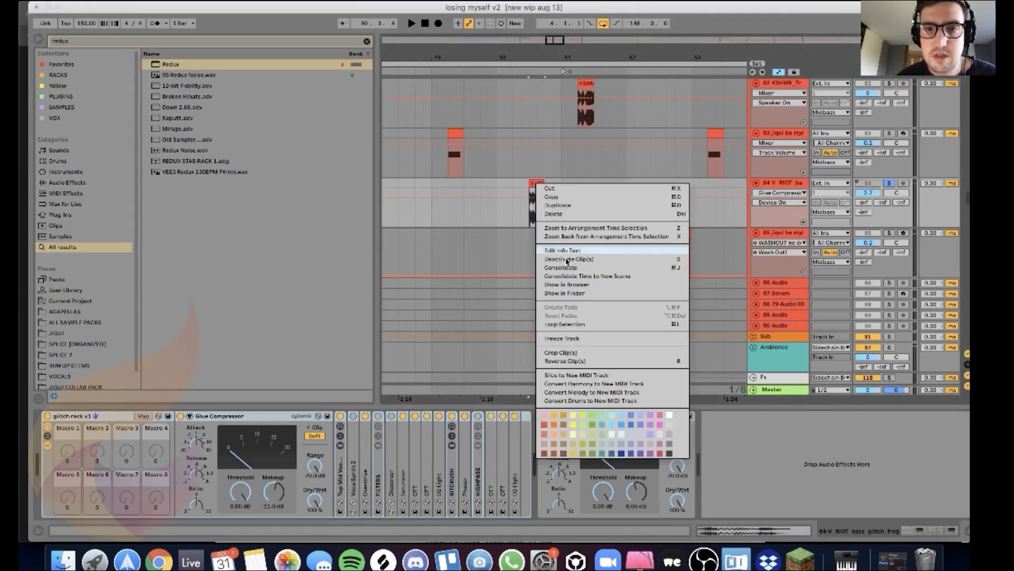
left_click(571, 288)
scroll(244, 380, "down", 2)
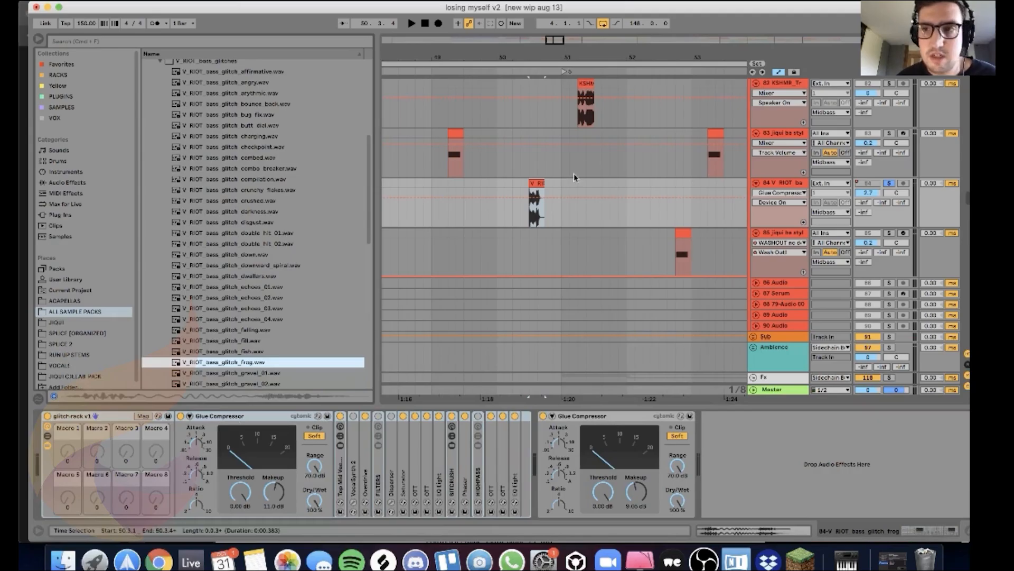
key("space")
key("space")
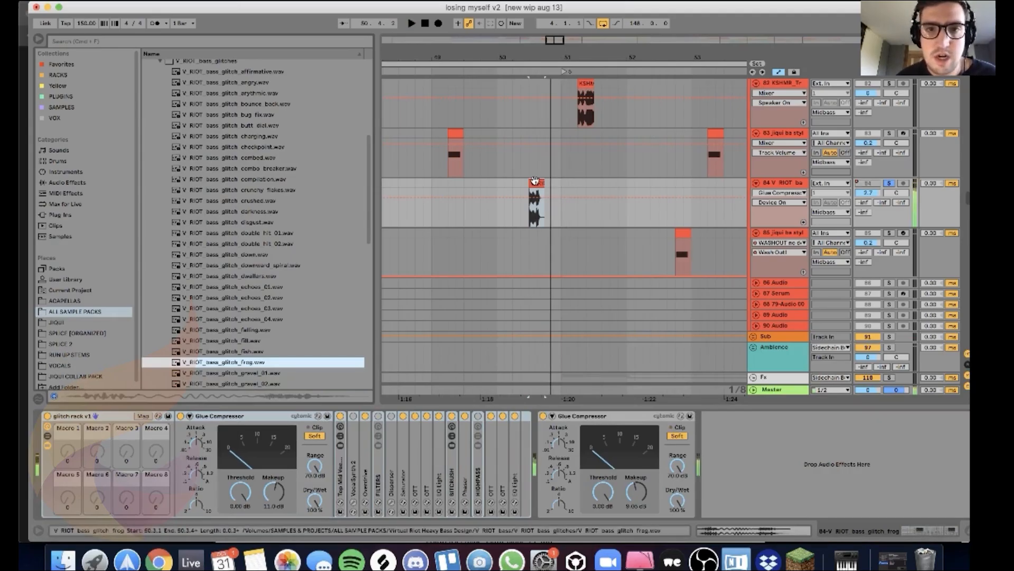
Step: Inspect the V_RIOT bass glitch clip's sample waveform and settings, and return to its track's device chain
double_click(536, 183)
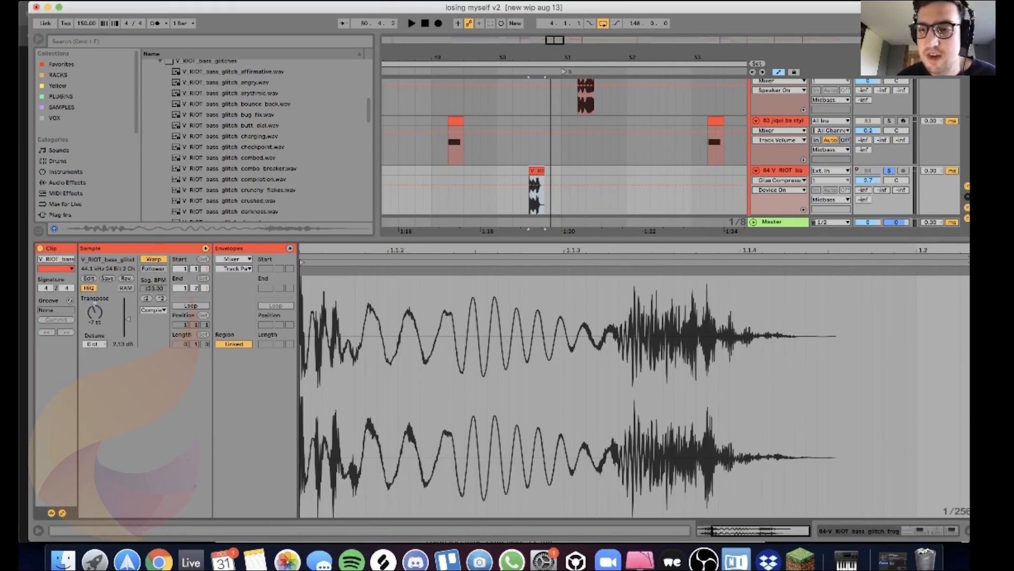
left_click(968, 532)
double_click(782, 170)
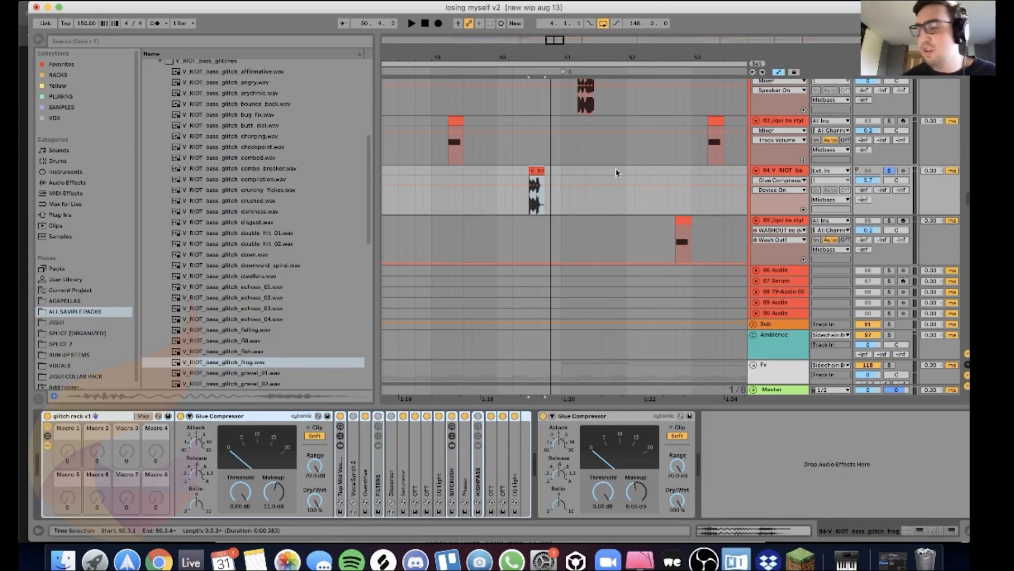
Step: Play the soloed V_RIOT bass glitch clip on track 84 once more
key("space")
left_click_drag(552, 40, 552, 2)
key("space")
Step: Make the Fx tracks audible again and play them from 51.1.1
scroll(473, 158, "down", 10)
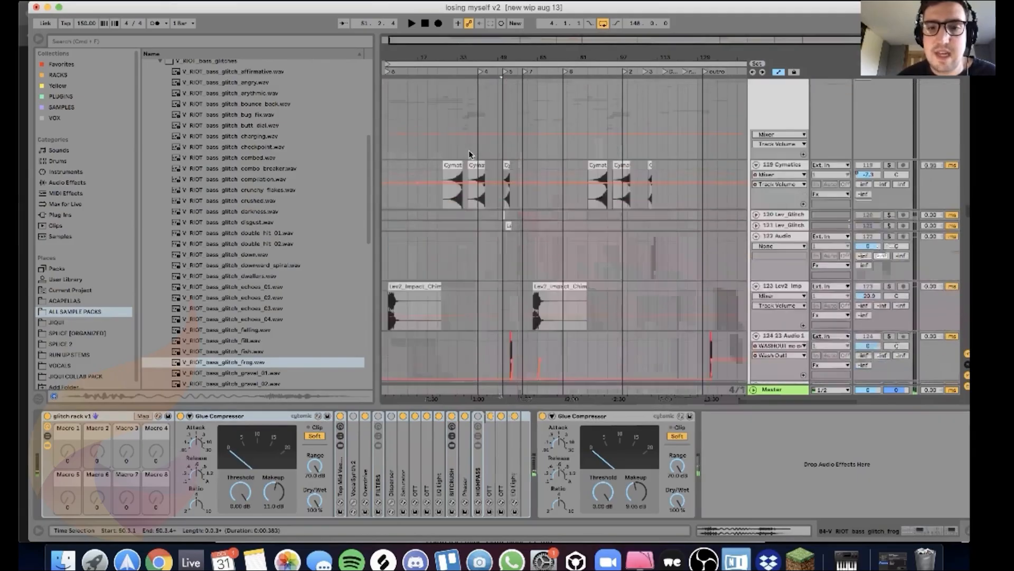
scroll(472, 157, "up", 9)
scroll(499, 176, "down", 10)
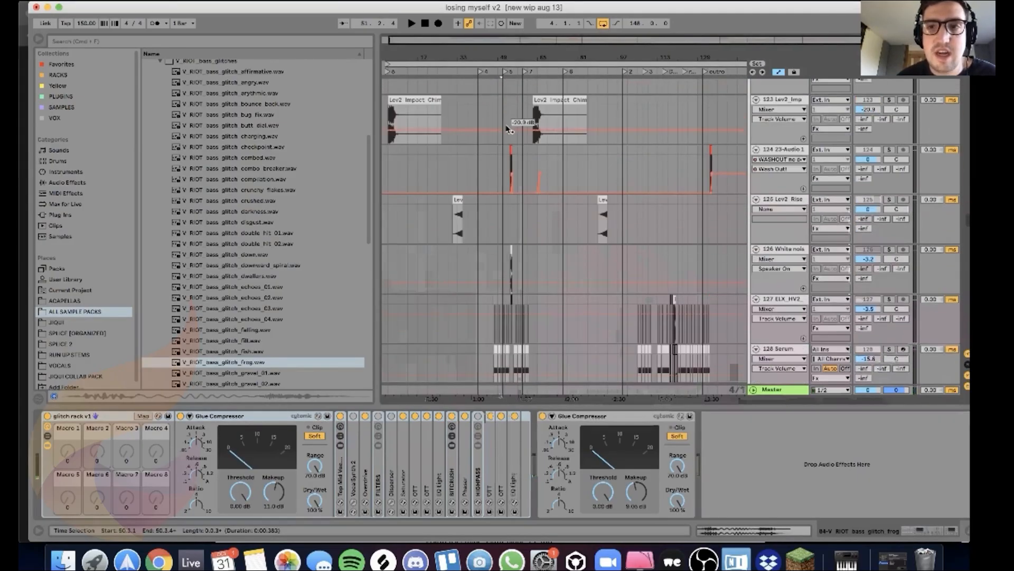
left_click_drag(487, 41, 519, 57)
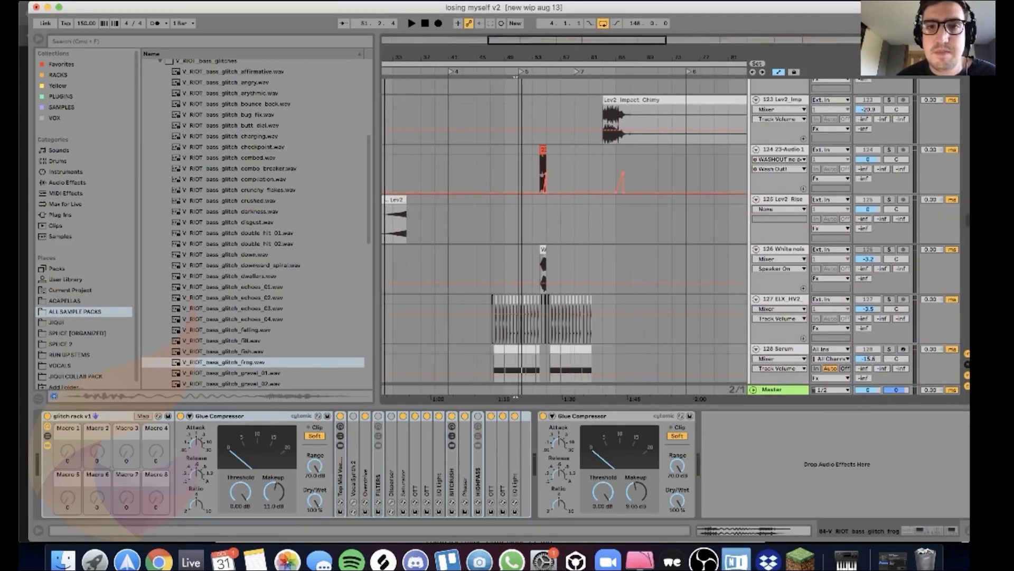
scroll(579, 207, "up", 2)
scroll(579, 207, "up", 2)
left_click(529, 204)
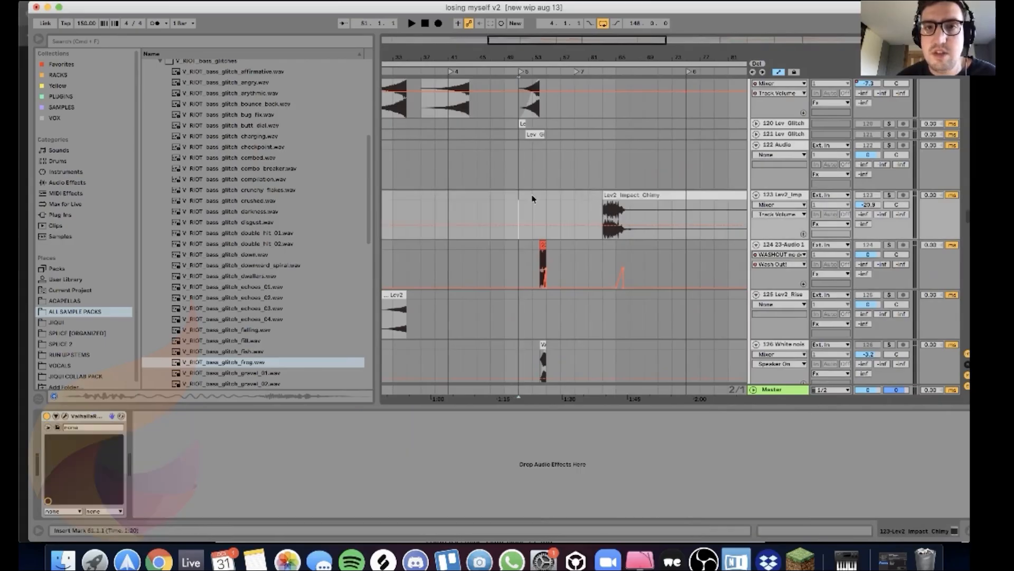
scroll(888, 228, "down", 1)
left_click(891, 229)
key("space")
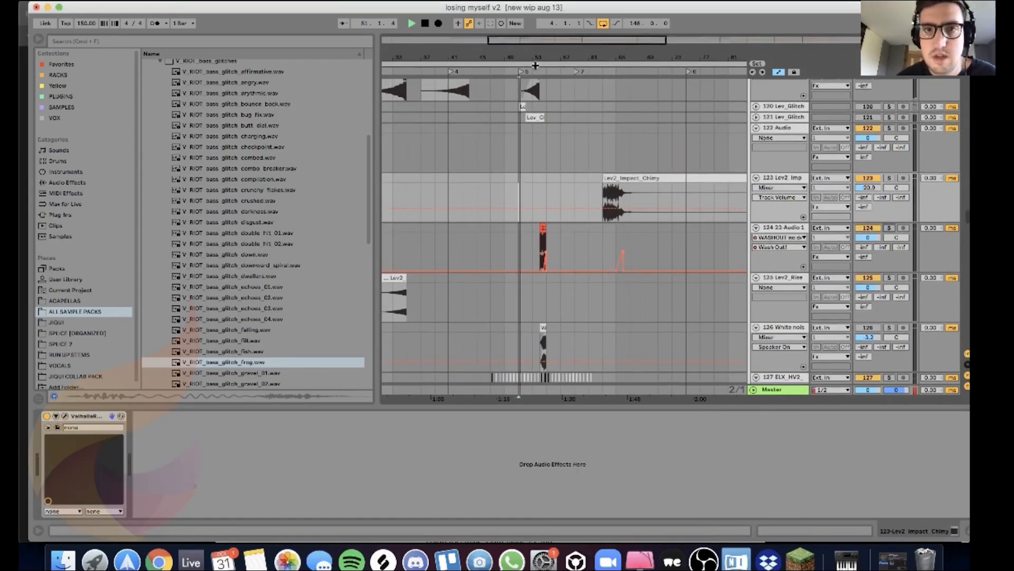
Step: Play the audio clip on track 124 from 54.1.1, first with the other Fx tracks and again with its track soloed
left_click_drag(510, 57, 520, 80)
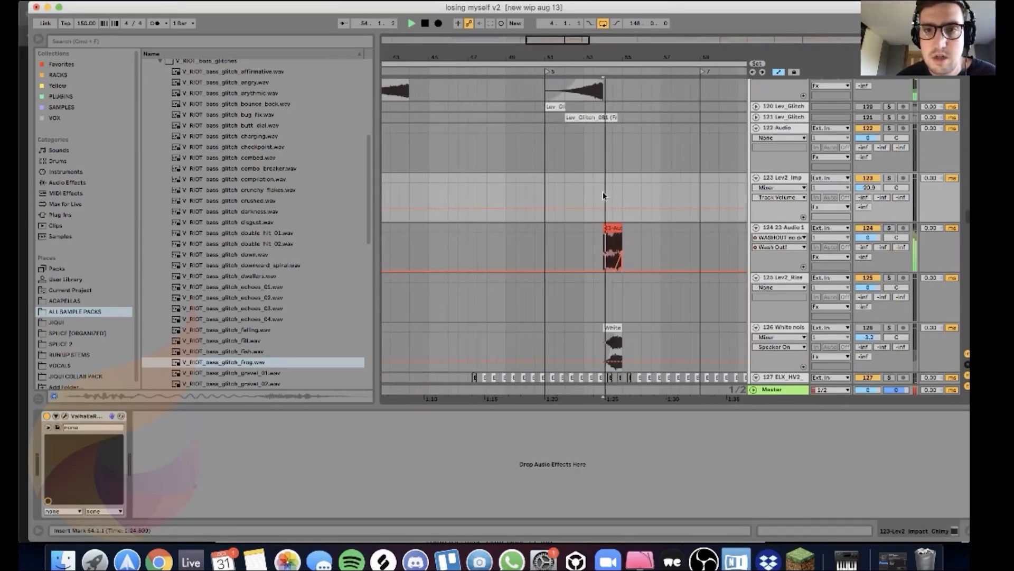
key("space")
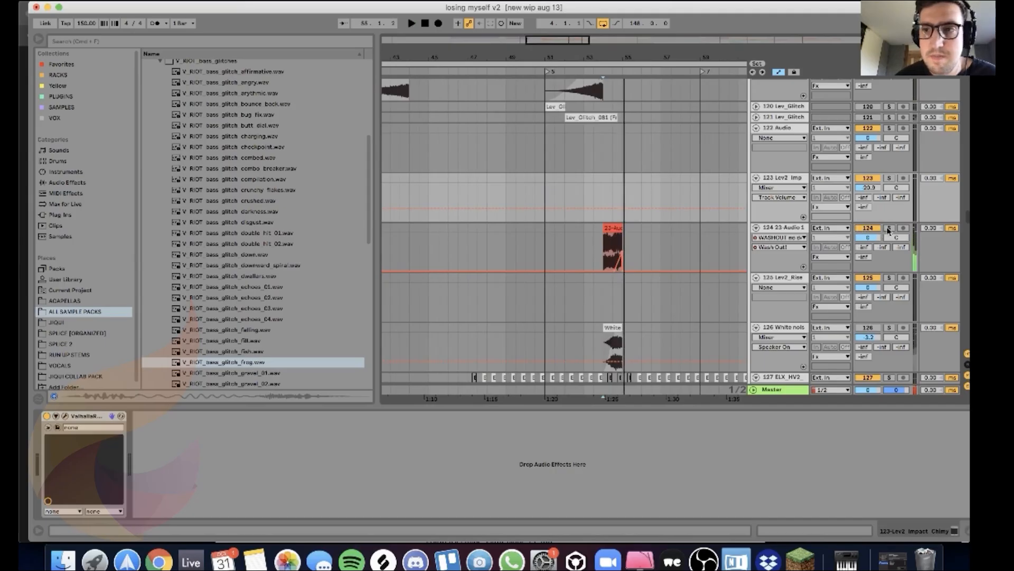
left_click(889, 228)
scroll(577, 188, "down", 1)
key("space")
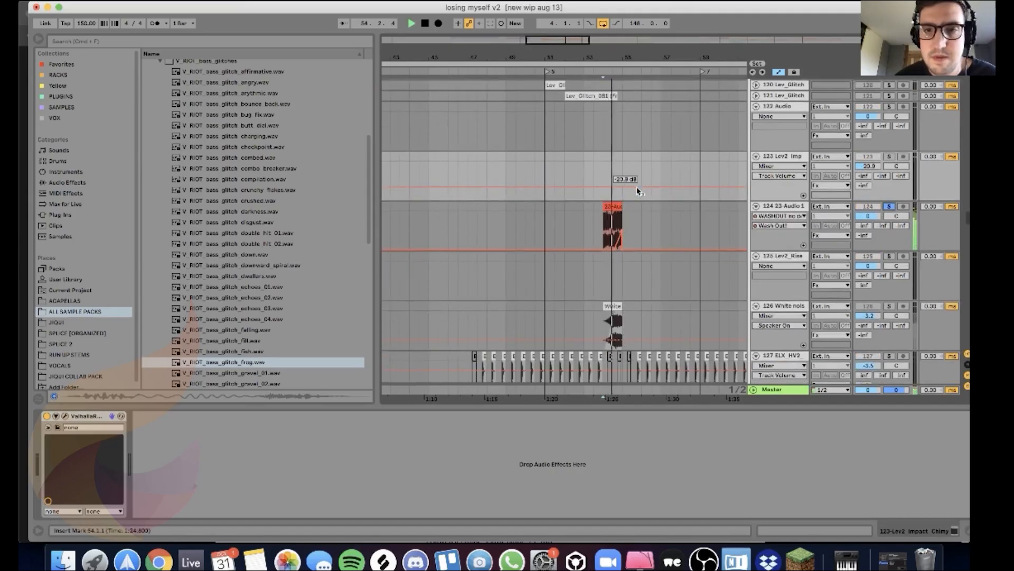
left_click_drag(566, 57, 499, 16)
key("space")
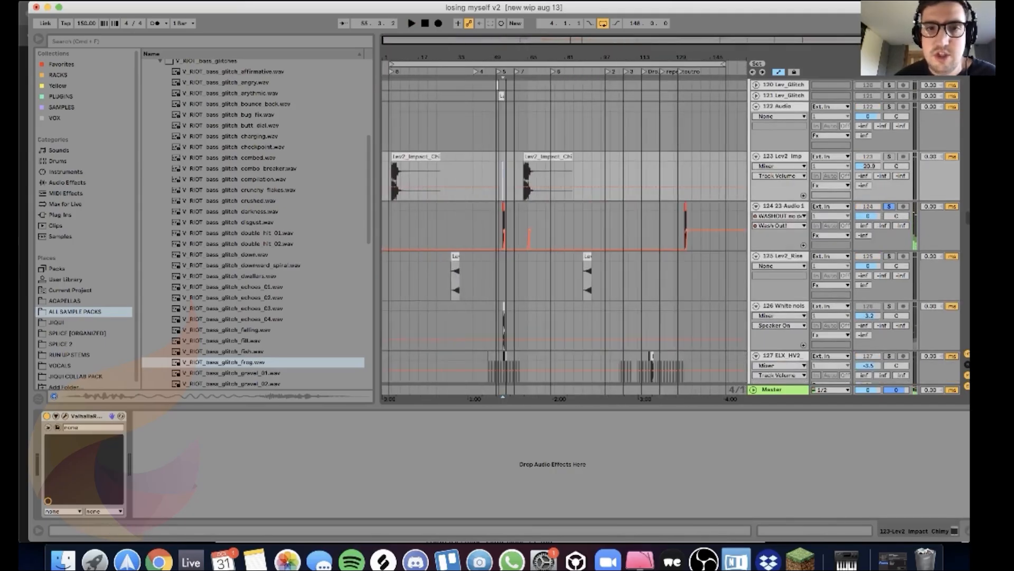
Step: Look through the Fx group's tracks for further glitch clips around the build-up and drop
scroll(565, 238, "down", 5)
left_click_drag(458, 57, 458, 80)
scroll(660, 168, "down", 10)
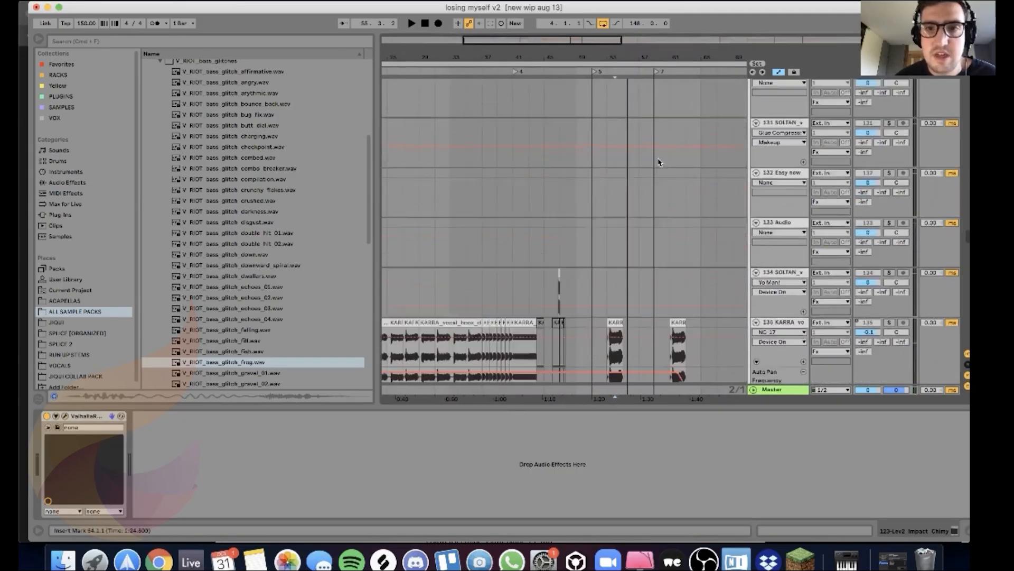
scroll(660, 168, "down", 10)
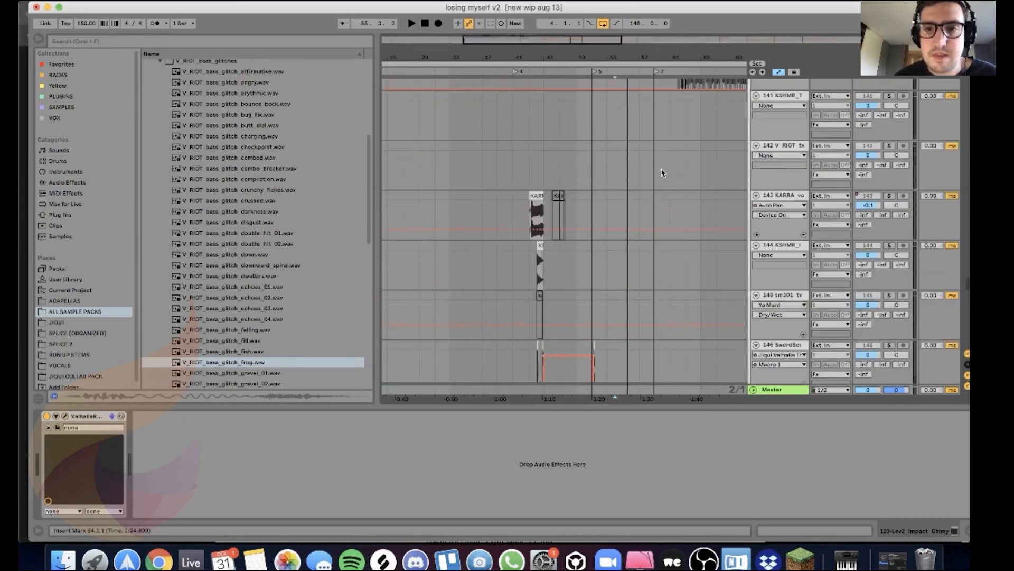
scroll(619, 154, "up", 3)
left_click_drag(548, 41, 548, 22)
scroll(517, 251, "down", 5)
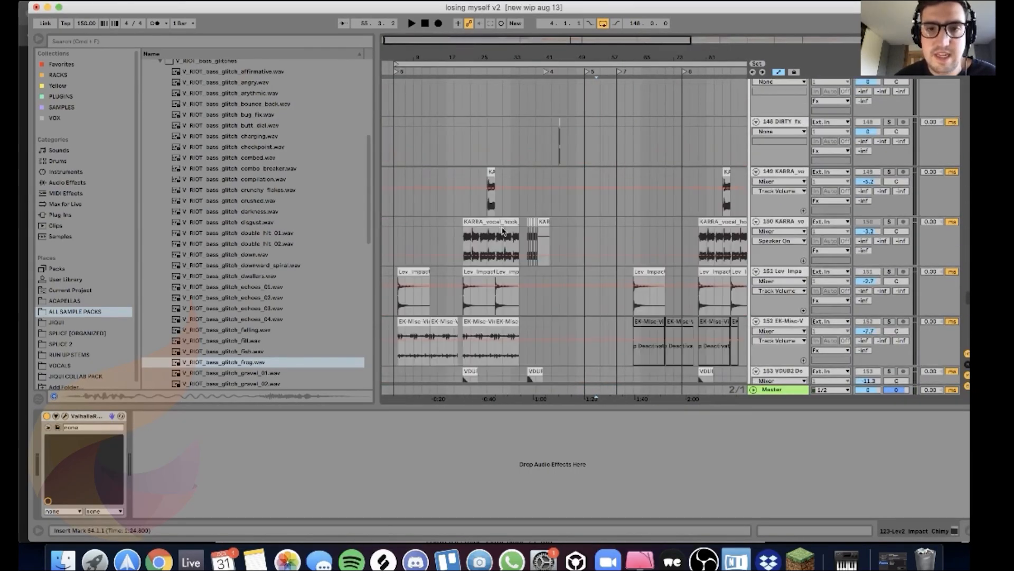
scroll(520, 249, "up", 15)
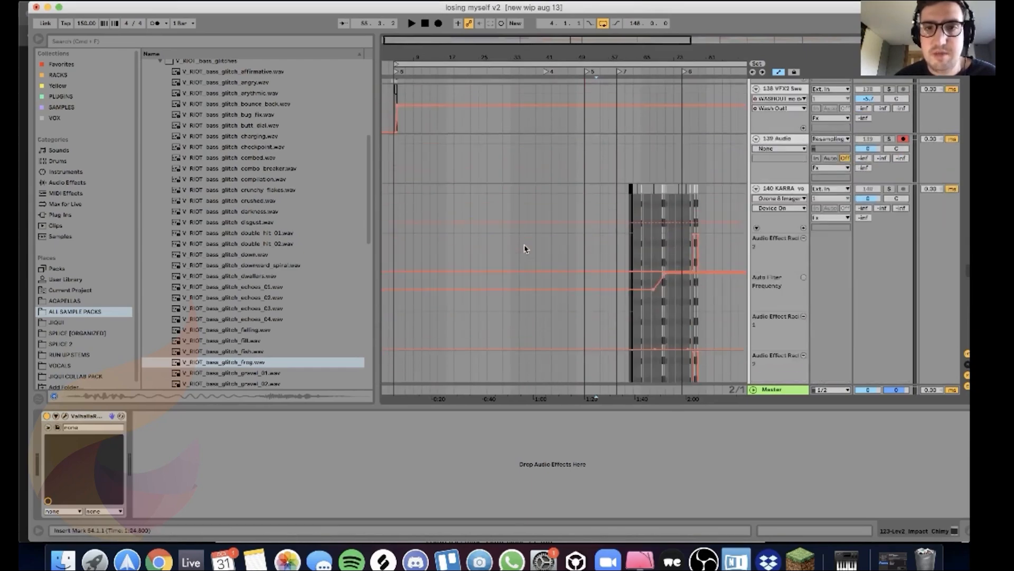
scroll(528, 249, "up", 6)
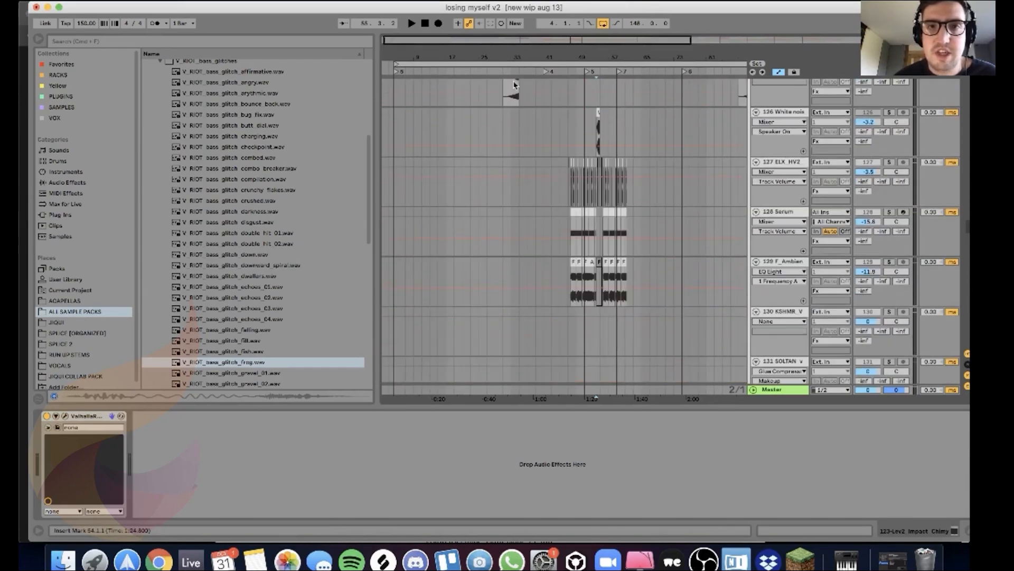
left_click_drag(603, 57, 722, 80)
scroll(555, 181, "down", 2)
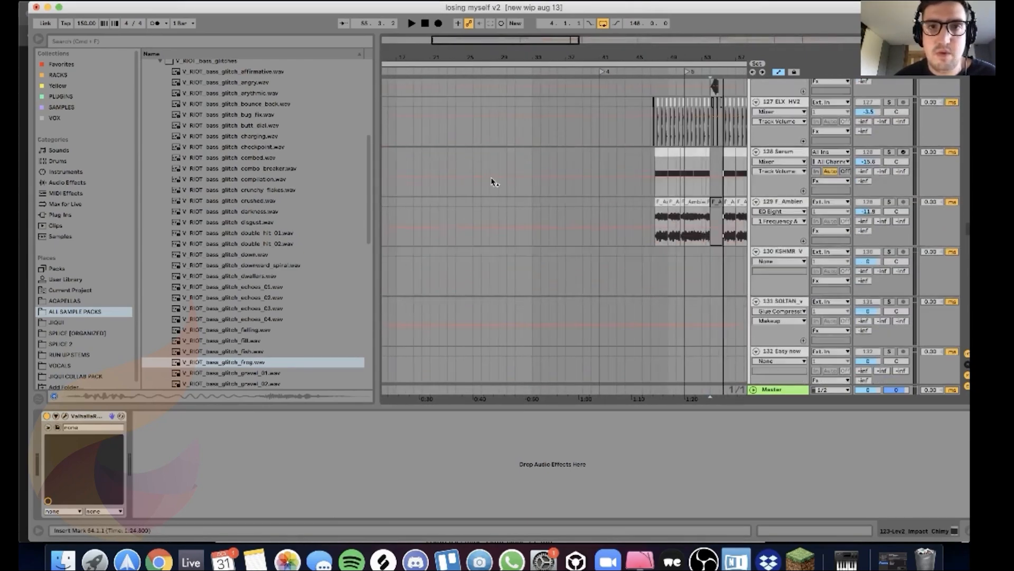
scroll(505, 183, "up", 10)
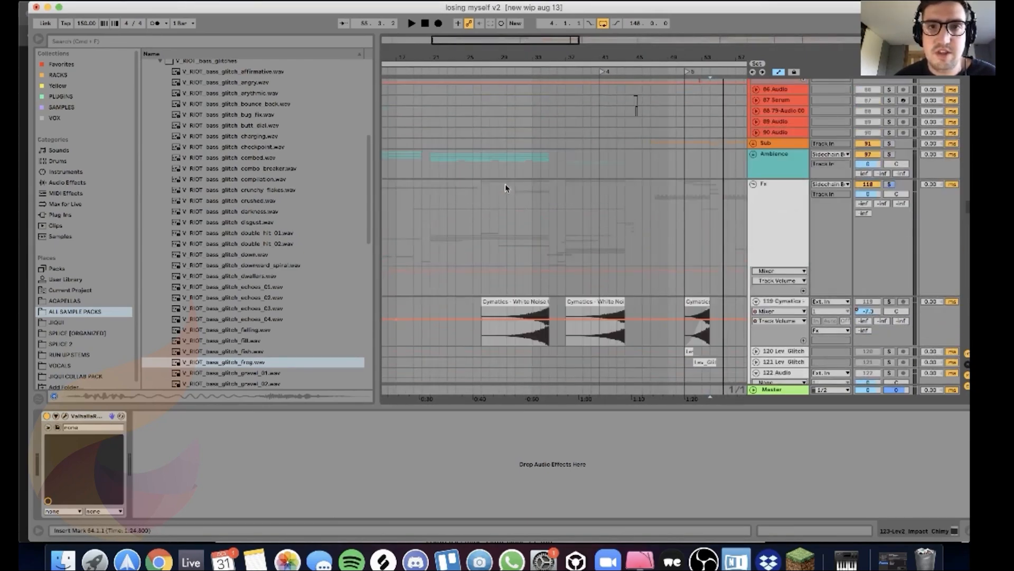
Step: Bring all Fx tracks back from the single-track solo and play them from 34.1.1 while locating the V_RIOT clip on track 165
left_click(541, 231)
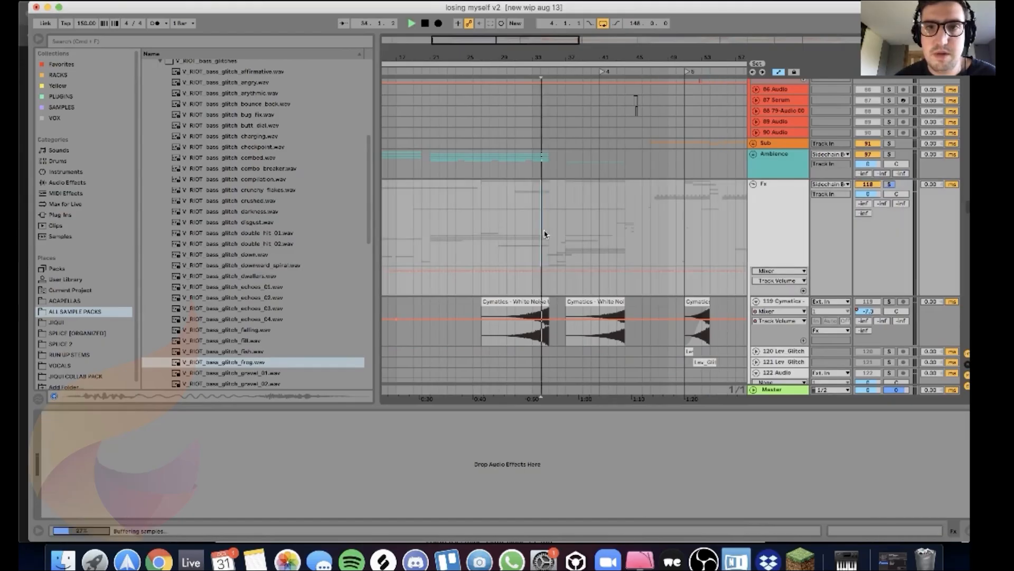
left_click(890, 185)
key("space")
scroll(565, 179, "down", 15)
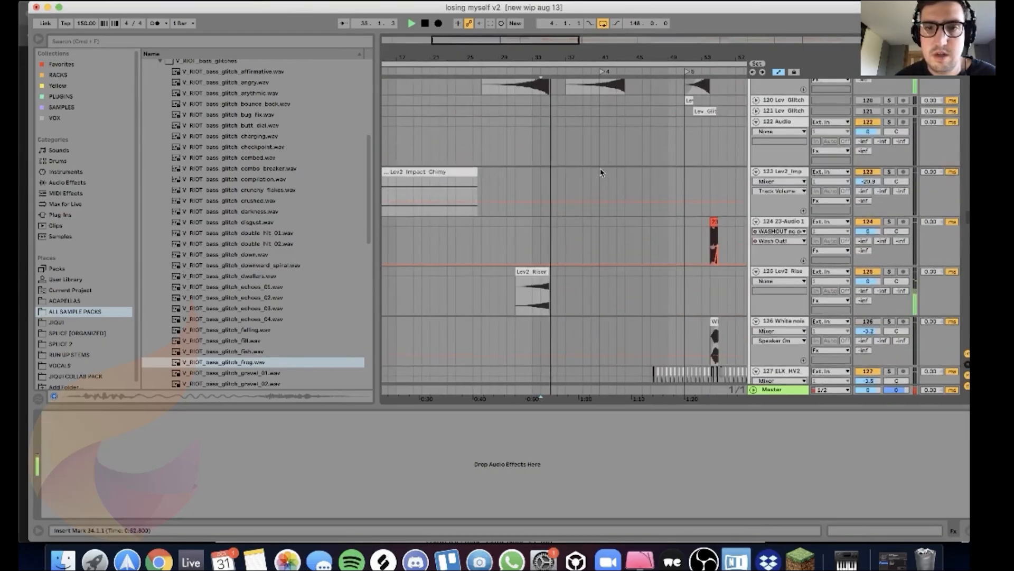
scroll(613, 177, "down", 10)
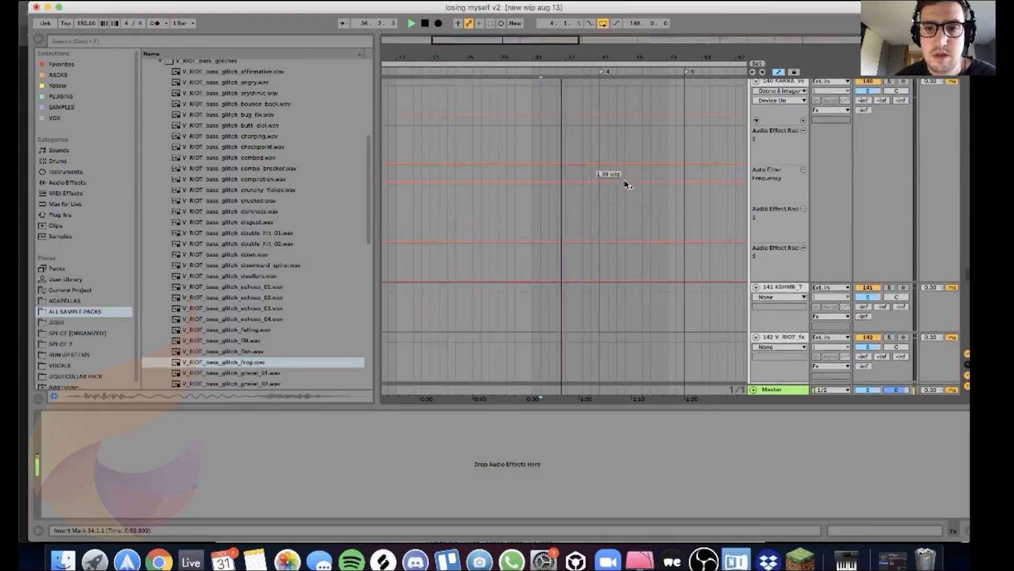
scroll(627, 185, "down", 8)
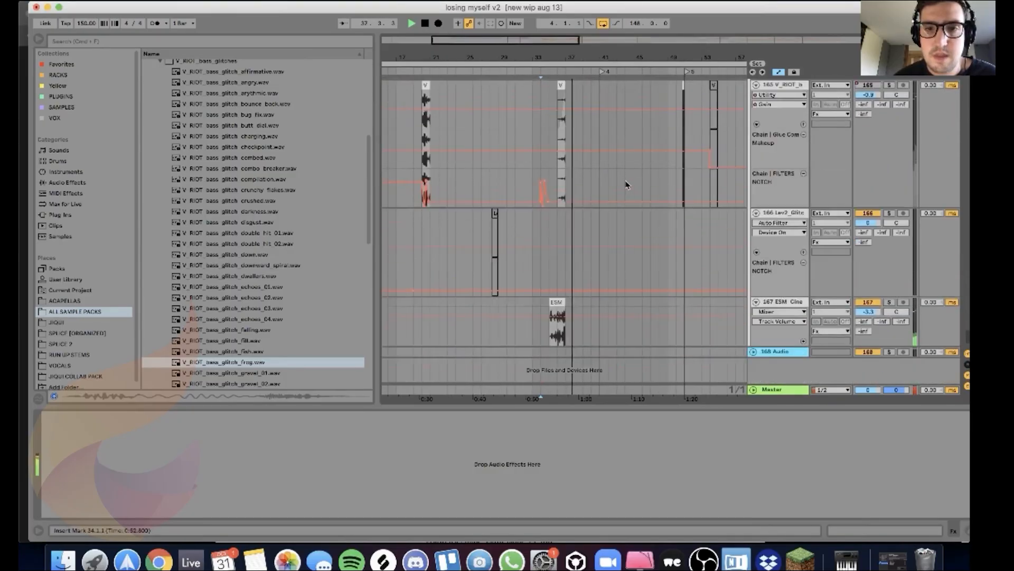
key("space")
Step: Solo track 165 and play its V_RIOT bass glitch clip from 36.1.1
left_click_drag(513, 40, 510, 74)
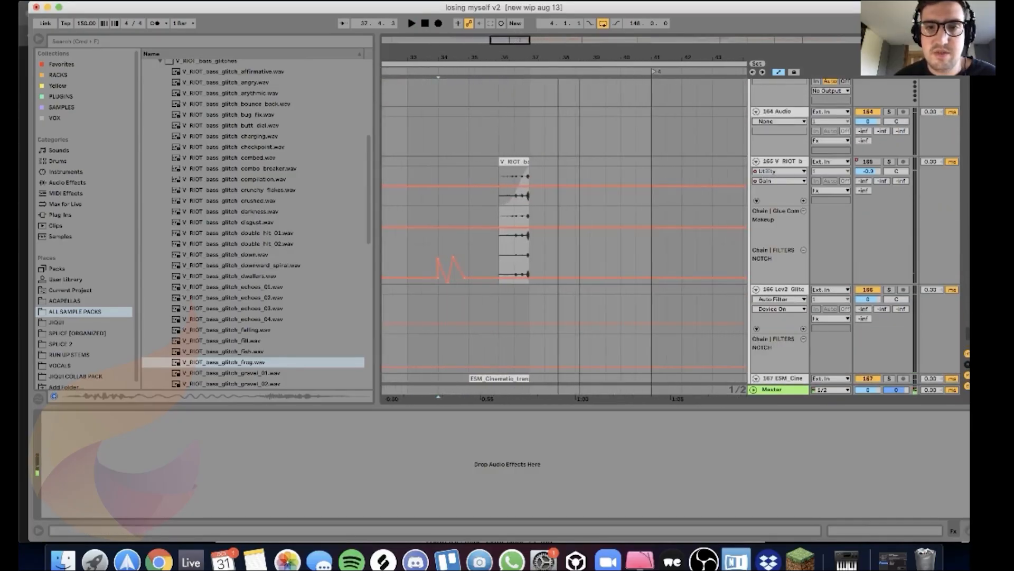
left_click(889, 162)
key("space")
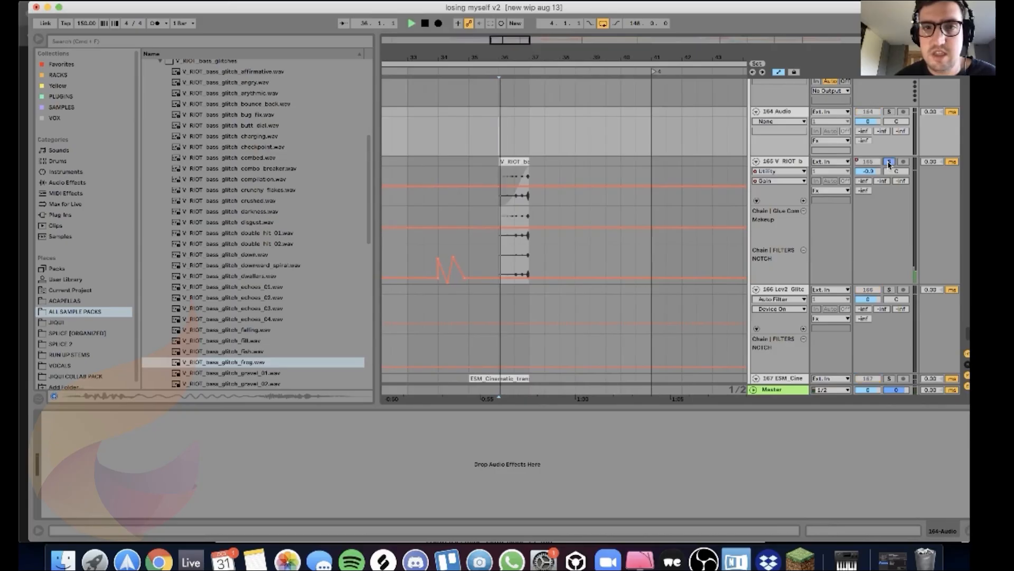
key("space")
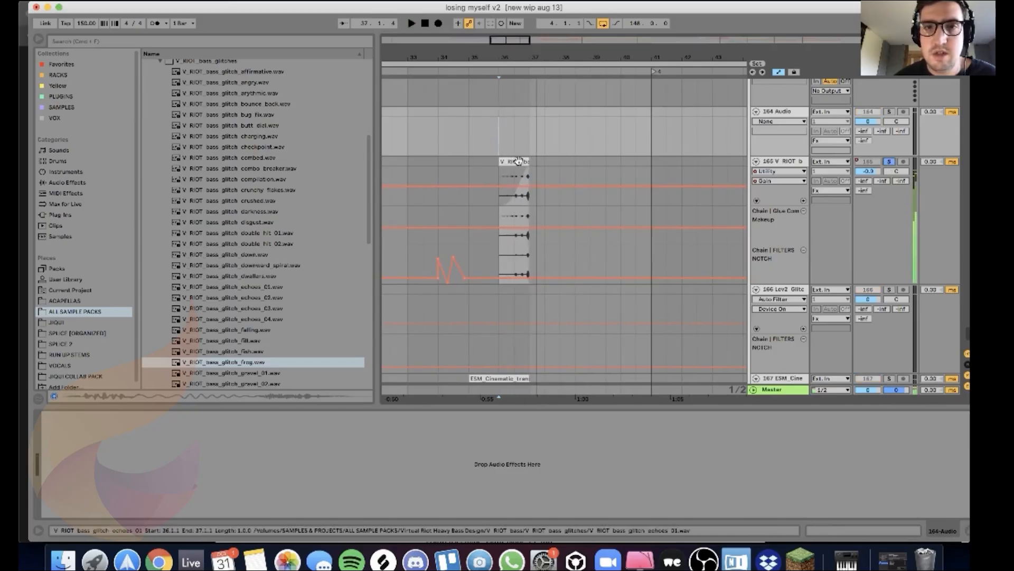
Step: Show the source sample of track 165's V_RIOT clip in the browser and replay the soloed clip
right_click(521, 162)
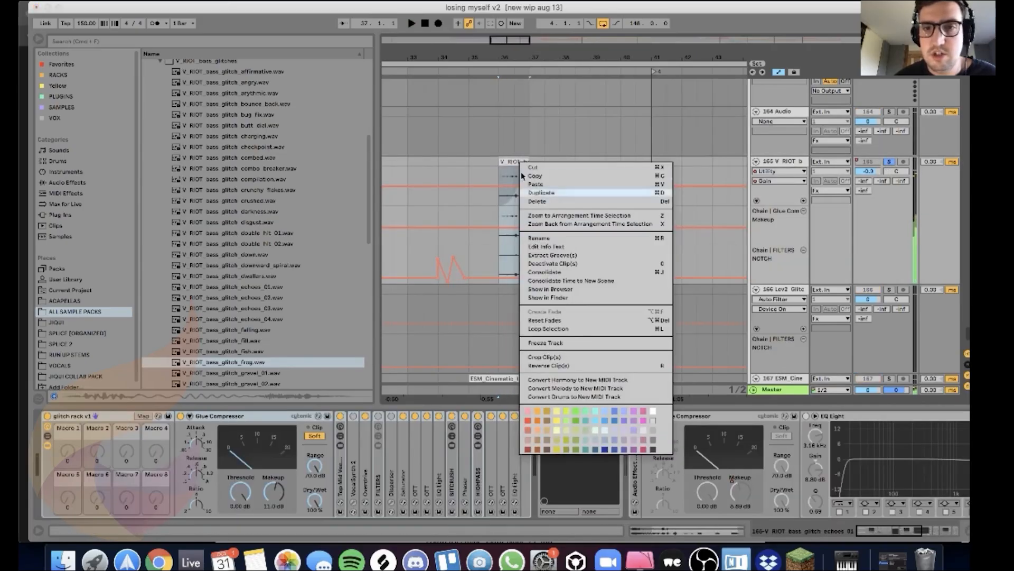
left_click(551, 289)
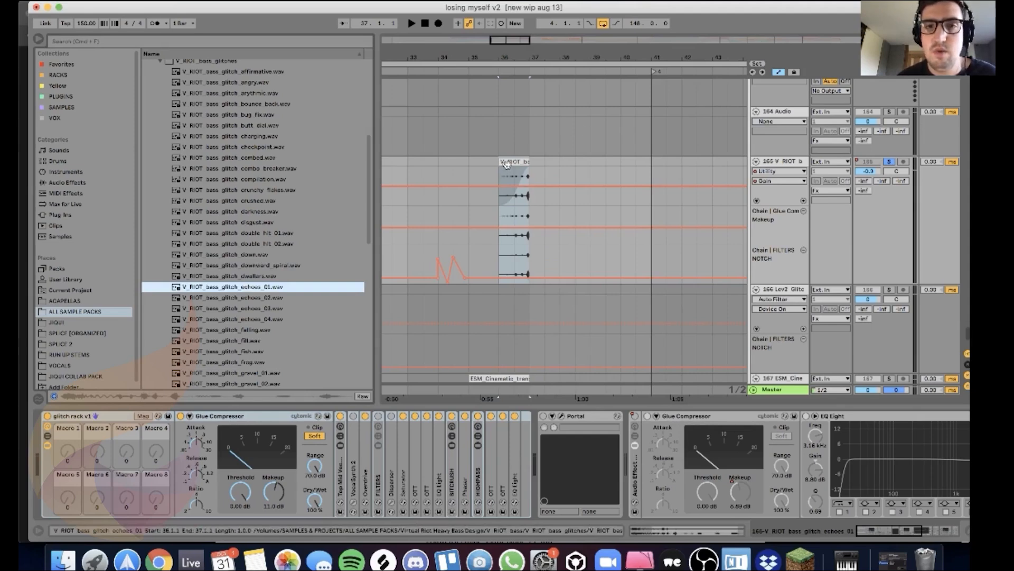
key("space")
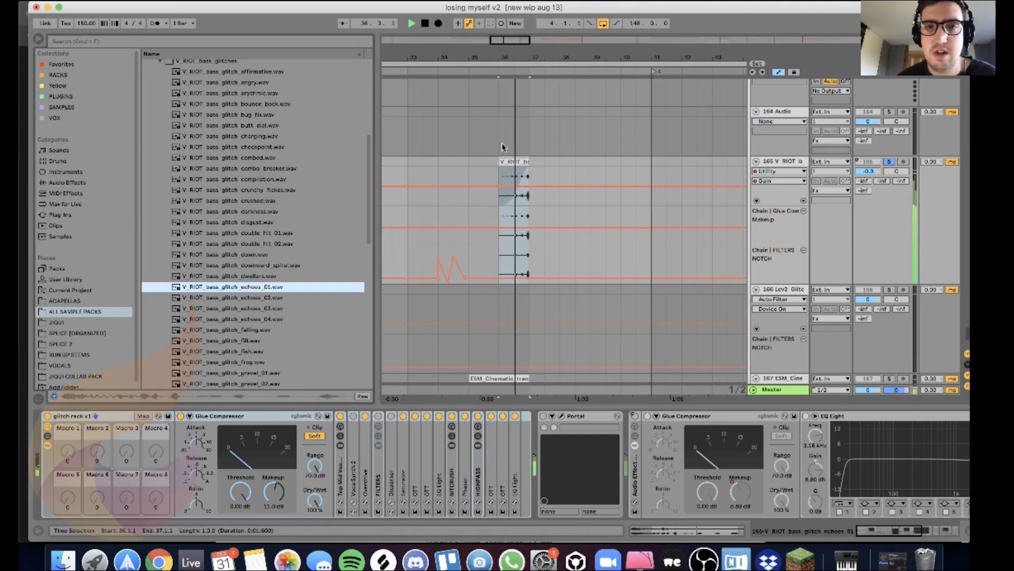
key("space")
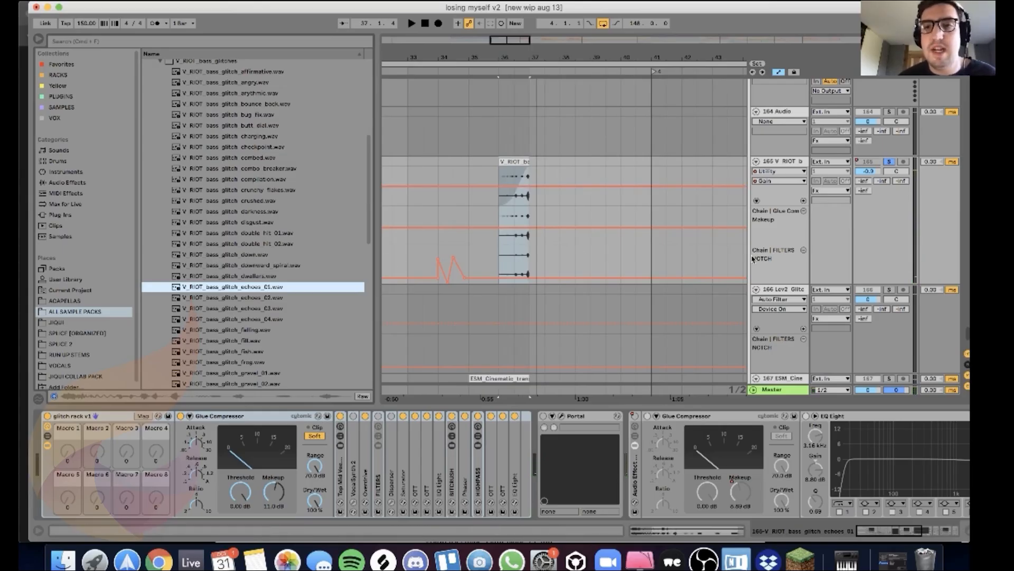
Step: Unsolo track 165 and play the arrangement from 32.1.1 through its V_RIOT bass glitch clip
mouse_move(505, 41)
left_mouse_down()
mouse_move(505, 59)
mouse_move(514, 29)
left_mouse_up()
scroll(607, 145, "down", 3)
scroll(607, 145, "up", 6)
scroll(544, 129, "down", 3)
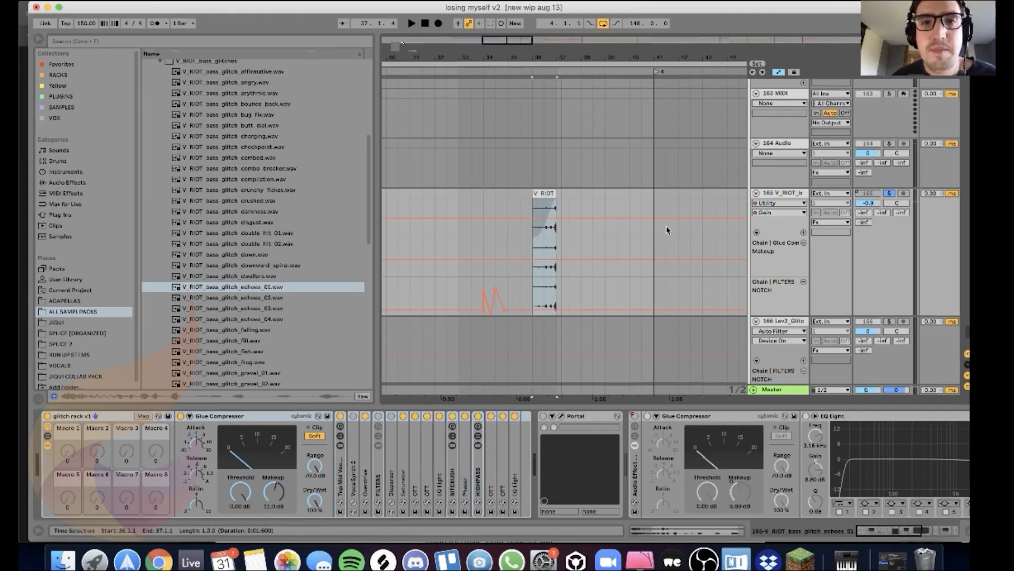
left_click_drag(495, 39, 499, 76)
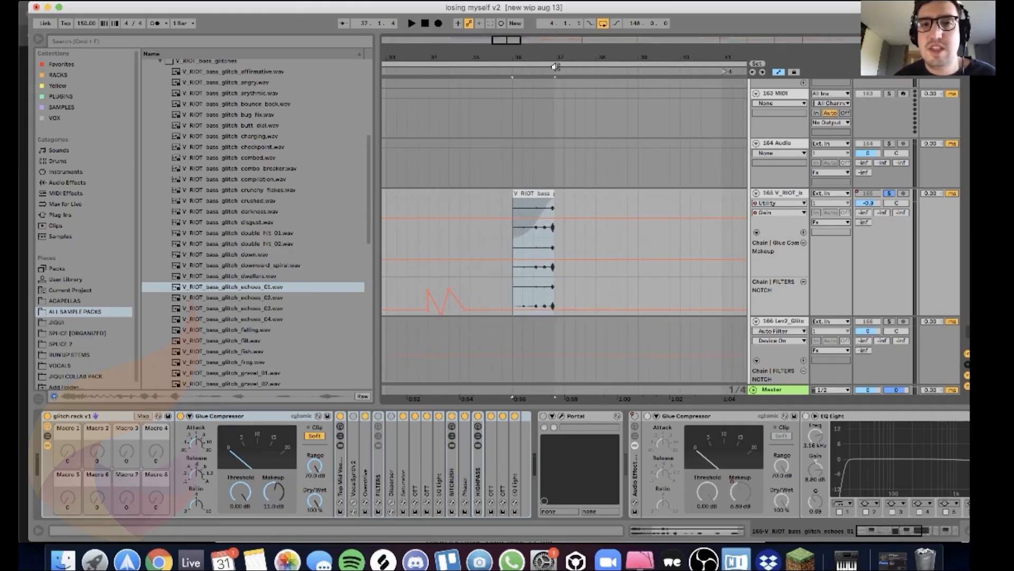
left_click_drag(498, 40, 517, 24)
left_click(888, 193)
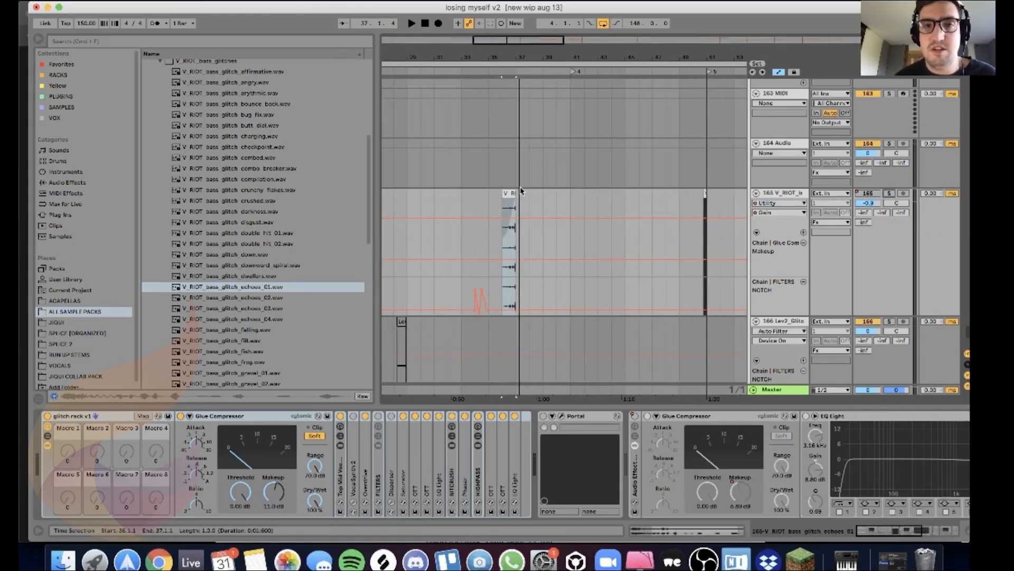
left_click(440, 179)
key("space")
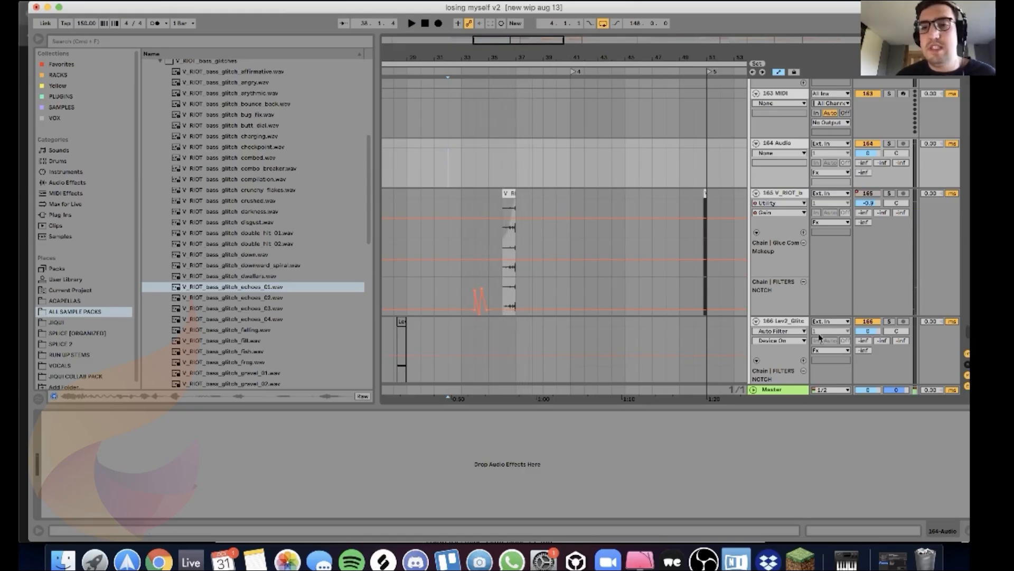
Step: Examine the Fx group's remaining automation lanes, vocal chops, impacts and risers across the whole arrangement
scroll(614, 266, "up", 15)
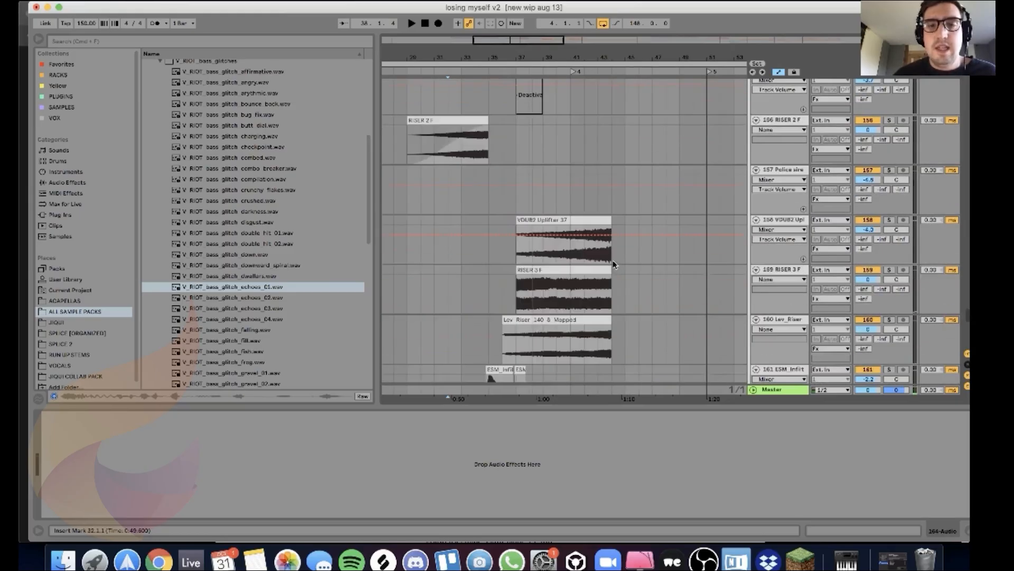
scroll(613, 266, "up", 20)
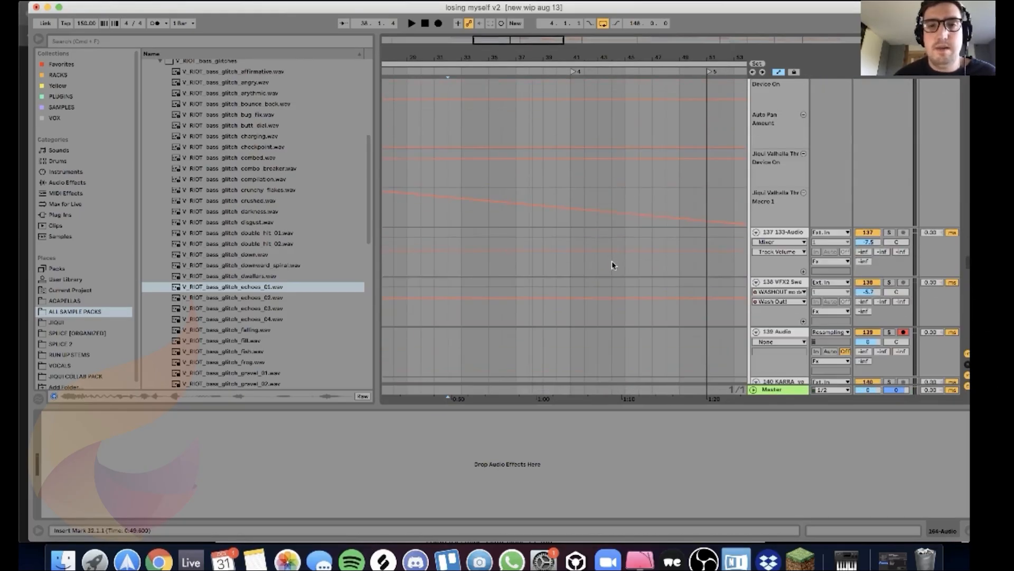
left_click_drag(523, 45, 657, 45)
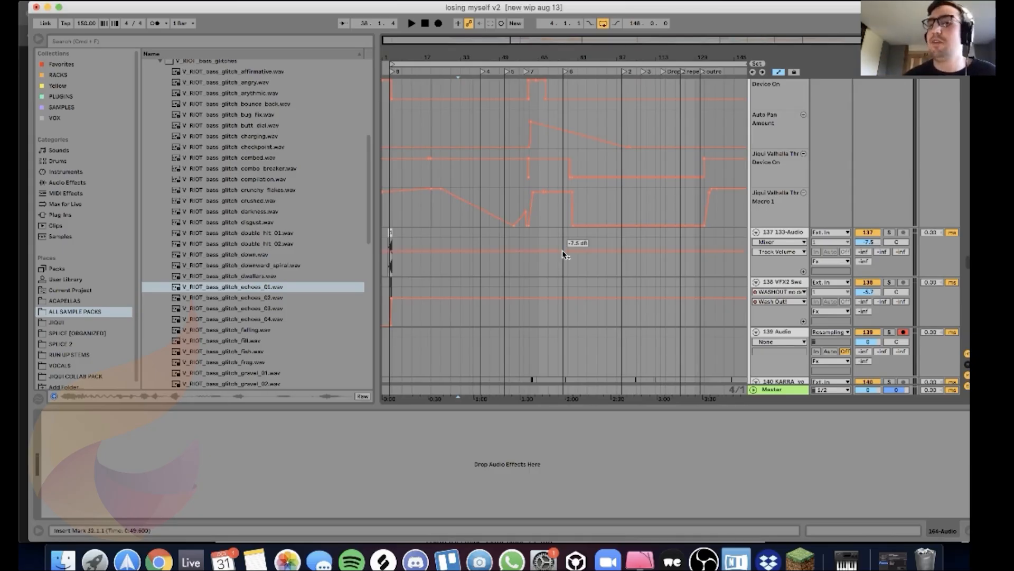
scroll(544, 217, "down", 5)
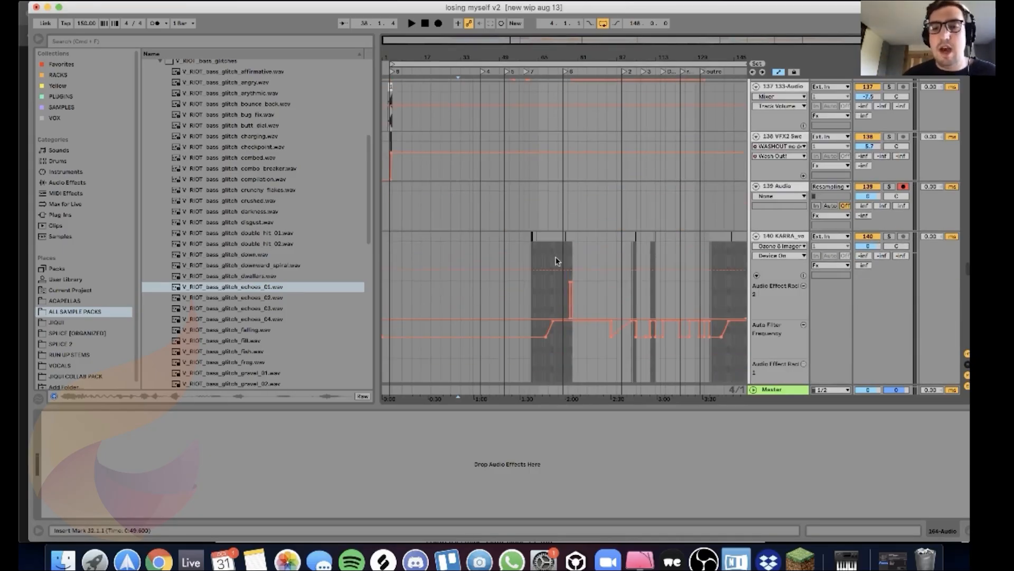
scroll(486, 243, "down", 6)
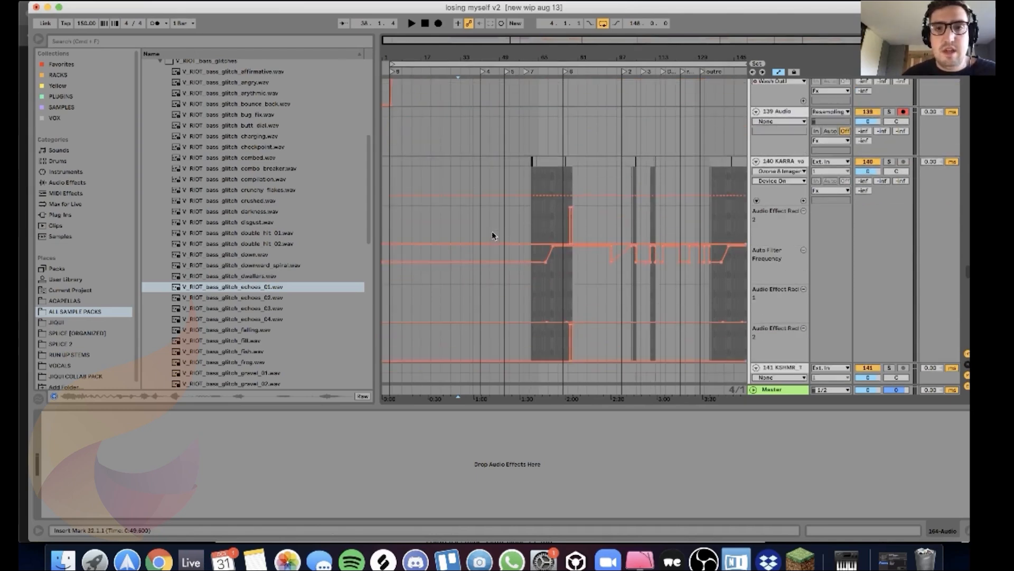
scroll(491, 242, "down", 7)
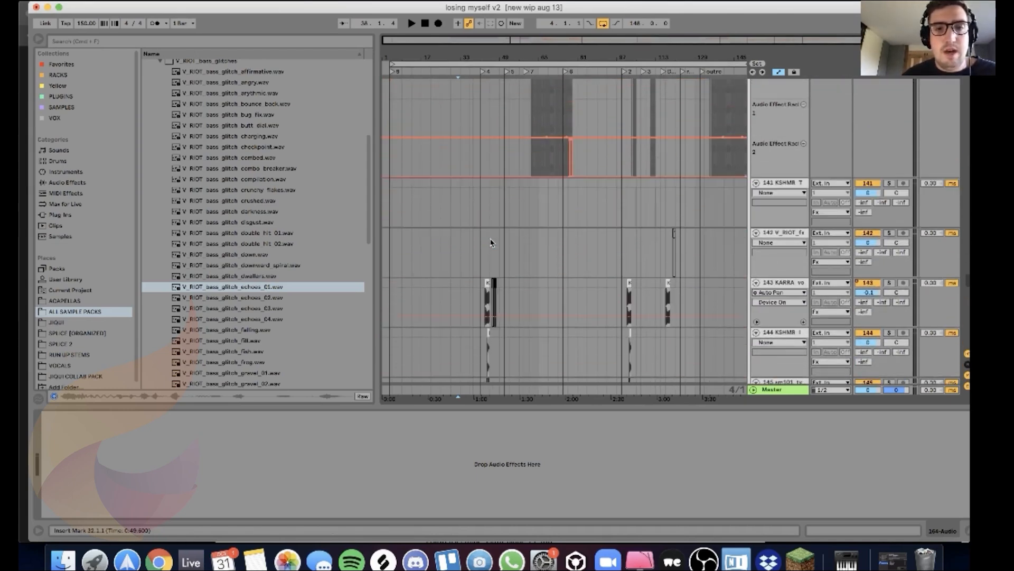
scroll(489, 243, "down", 8)
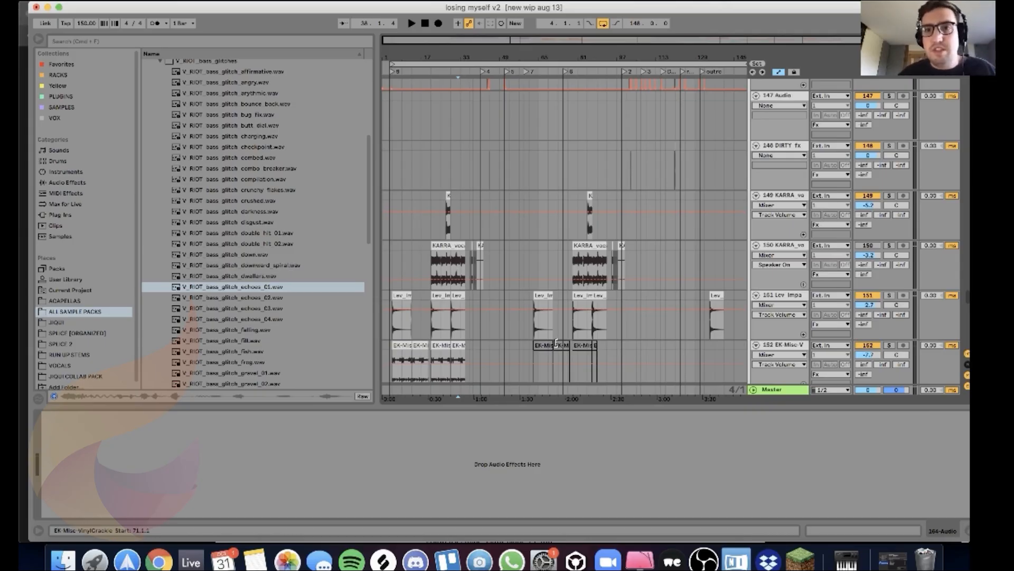
scroll(501, 262, "down", 2)
scroll(521, 263, "down", 5)
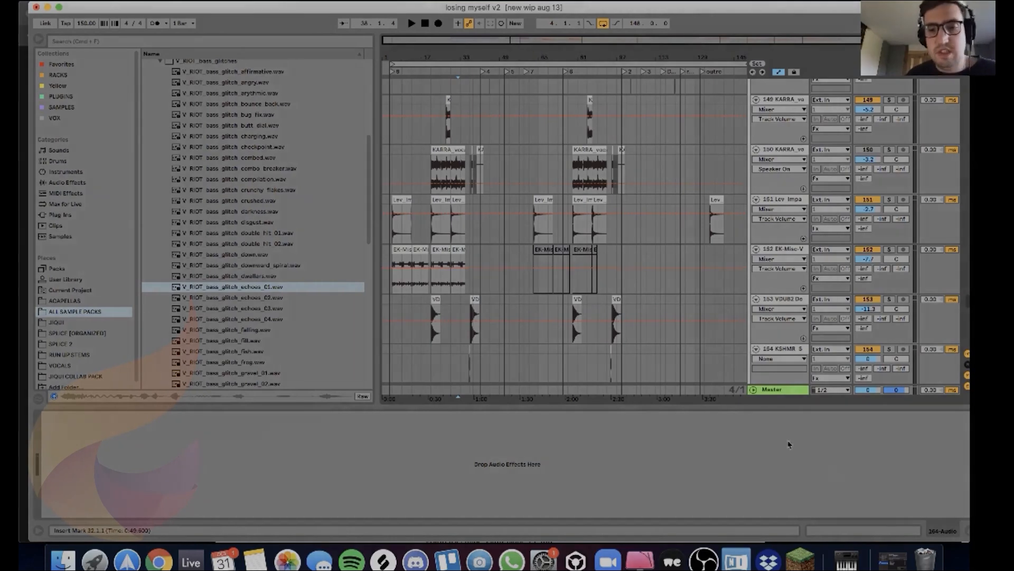
left_click_drag(527, 39, 527, 74)
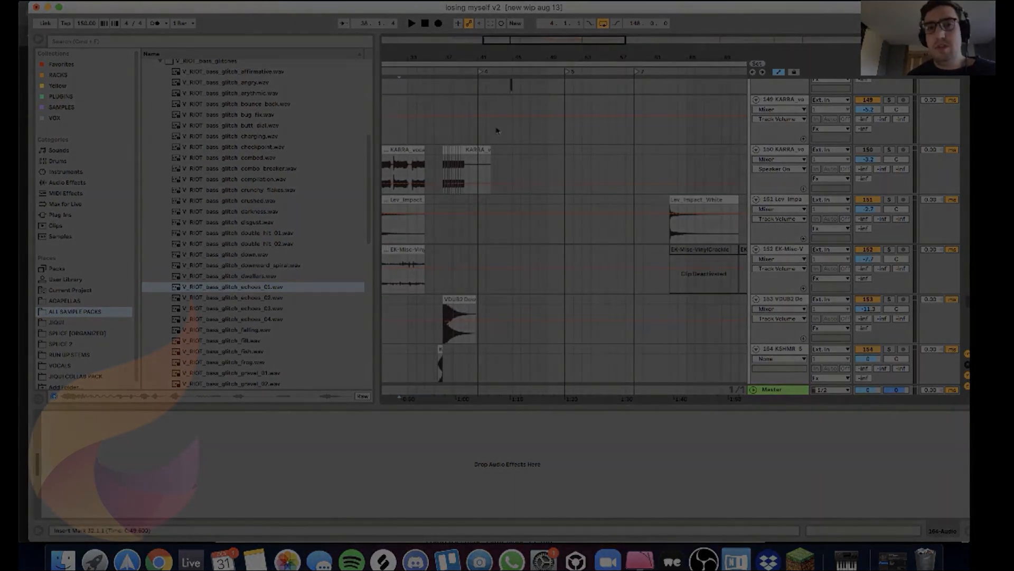